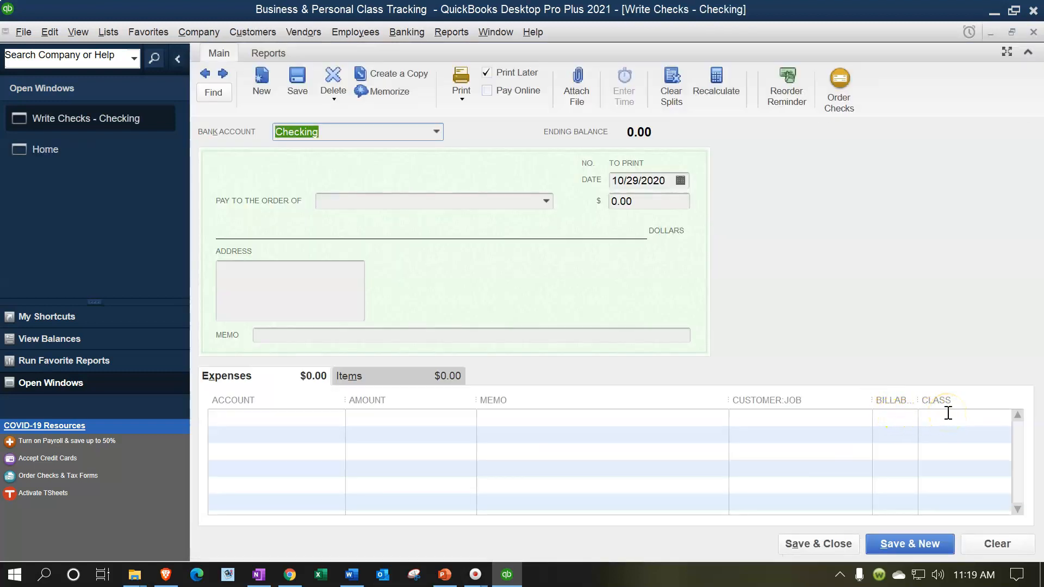
# Close the check form and open the chart of accounts to examine the Sales income account and the expense accounts
pyautogui.click(1033, 32)
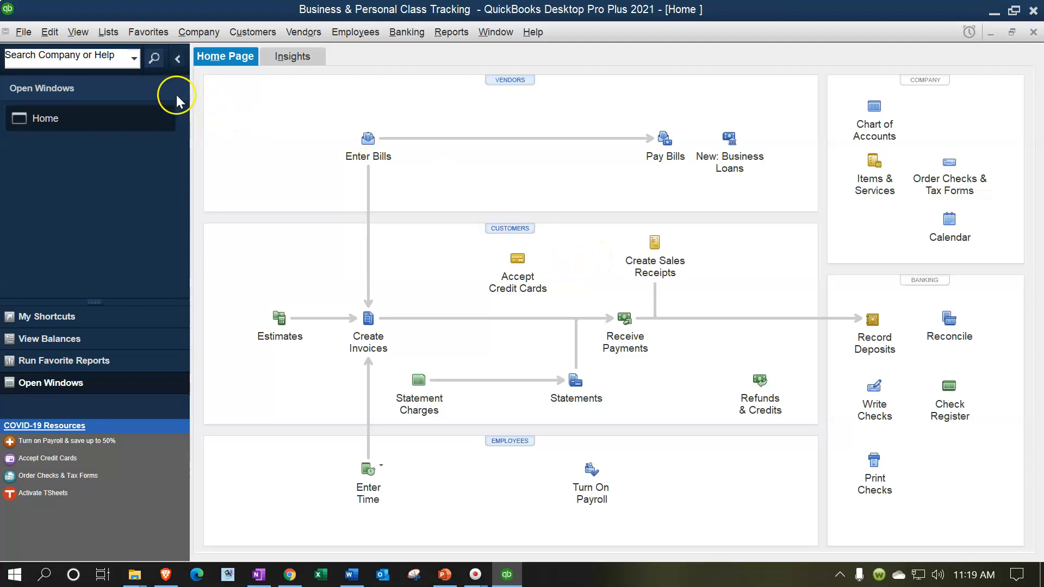
pyautogui.click(108, 32)
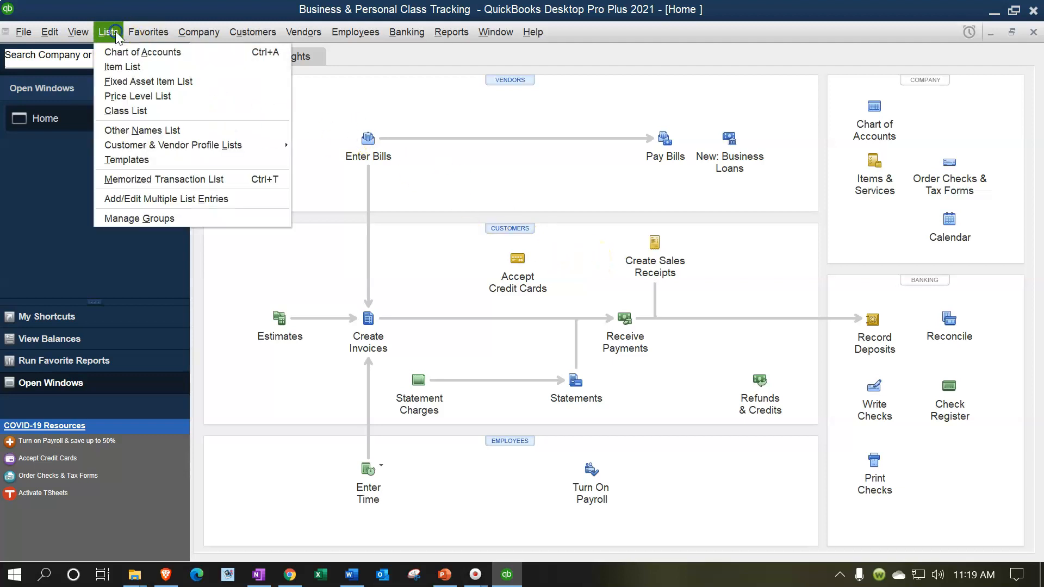
pyautogui.click(118, 52)
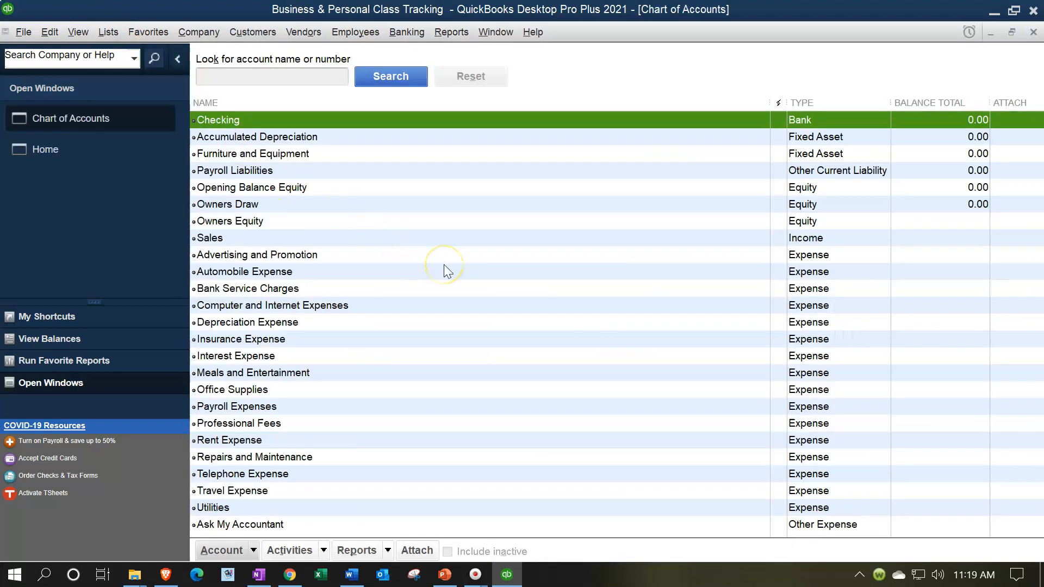
pyautogui.click(736, 239)
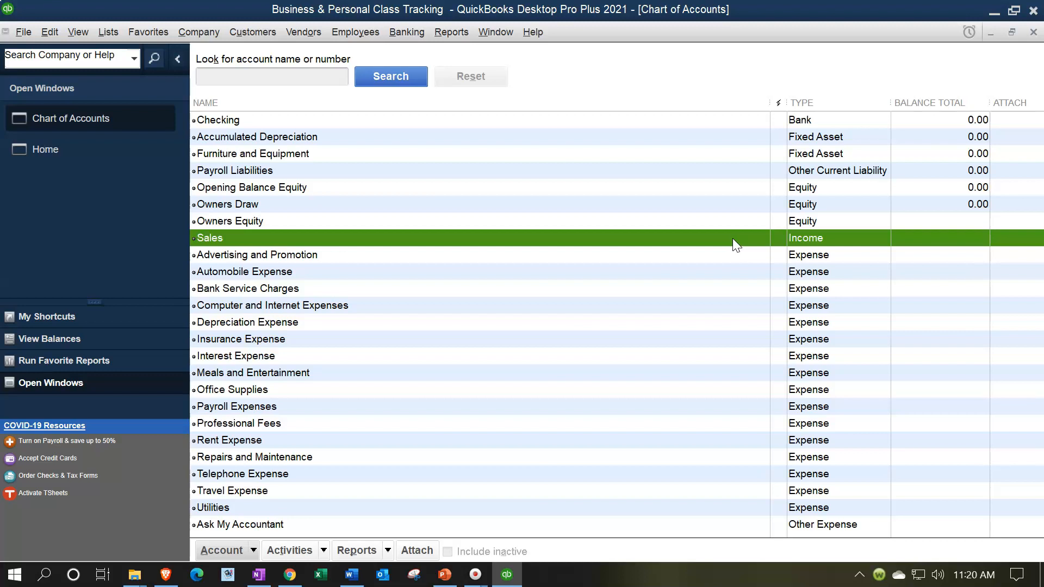
pyautogui.click(712, 252)
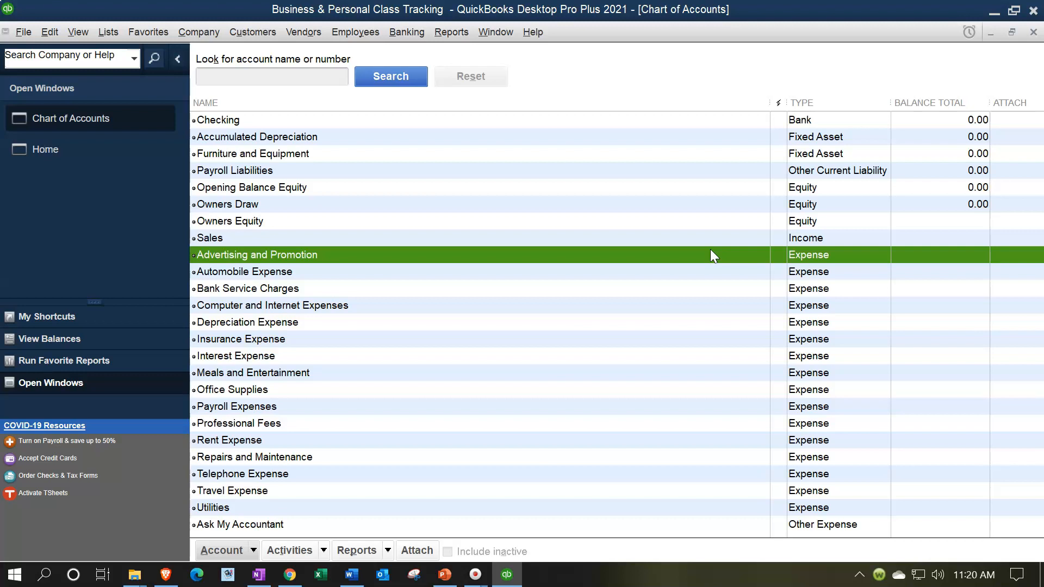
# Start a new invoice for Customer 1, quick-adding it to the customer list, and collapse the customer information pane
pyautogui.click(87, 151)
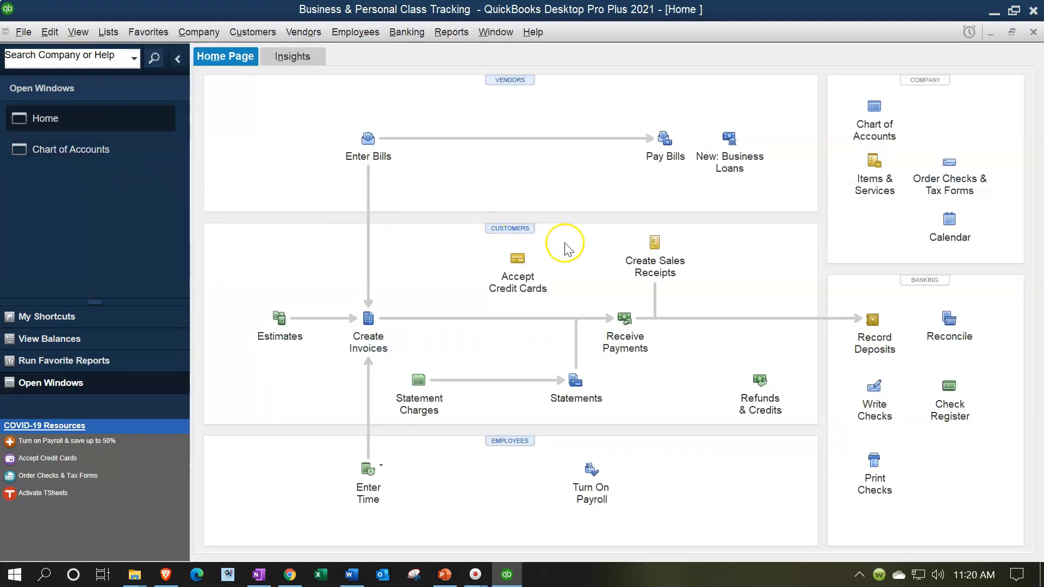
pyautogui.click(371, 320)
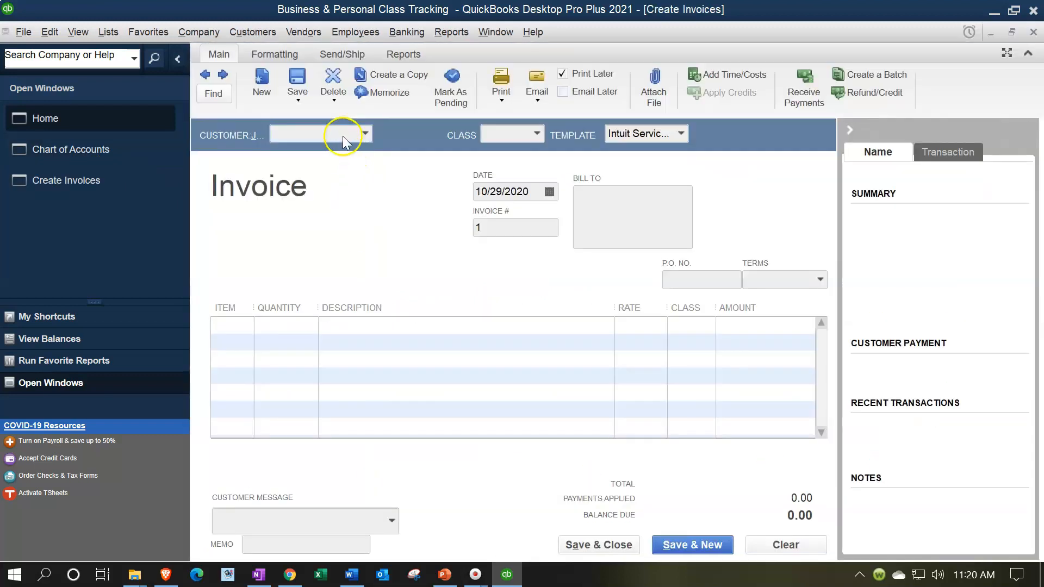
pyautogui.click(343, 140)
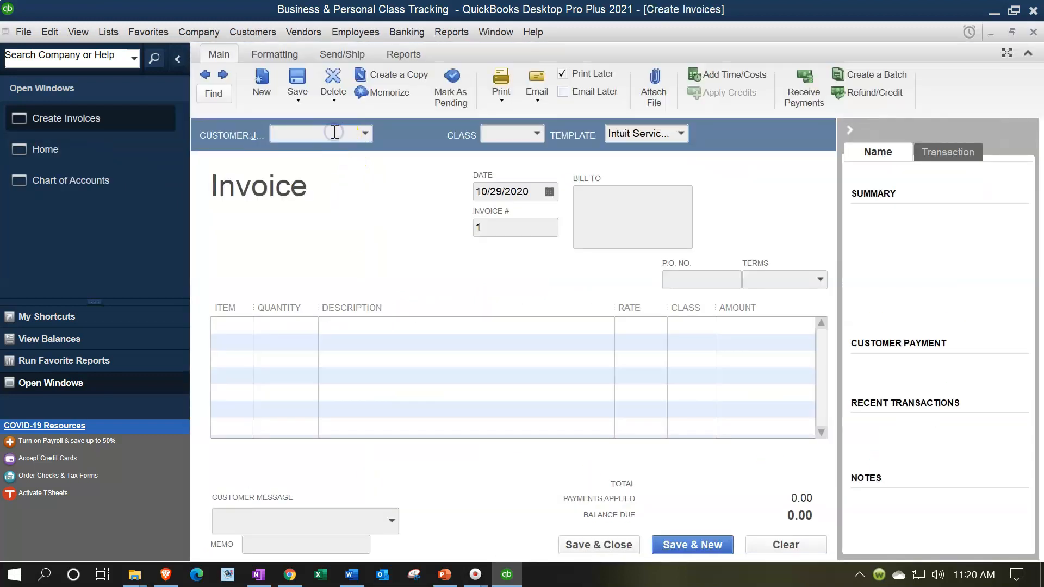
pyautogui.write('Customer 1')
pyautogui.press('Tab')
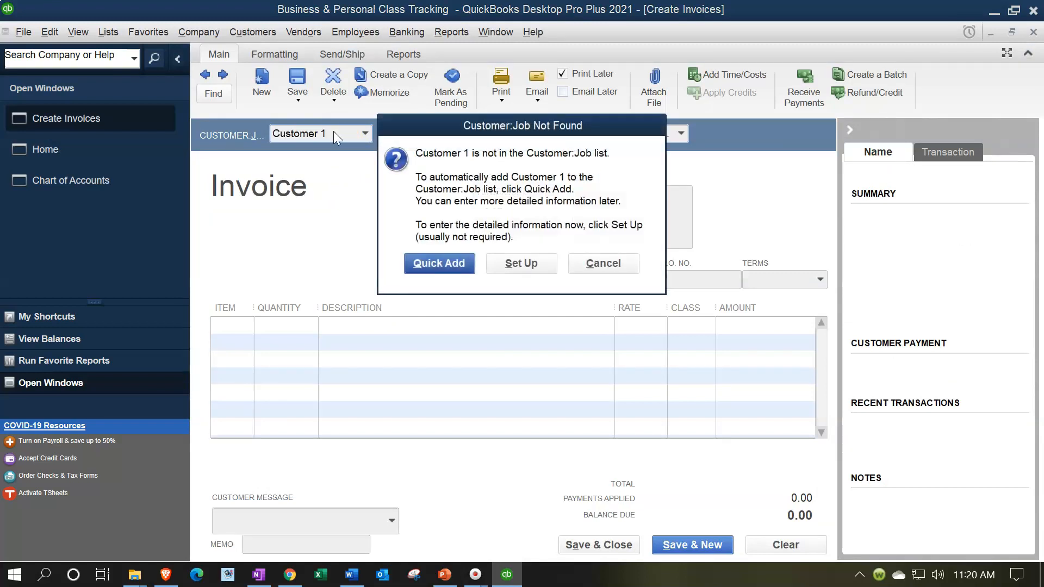
pyautogui.click(382, 261)
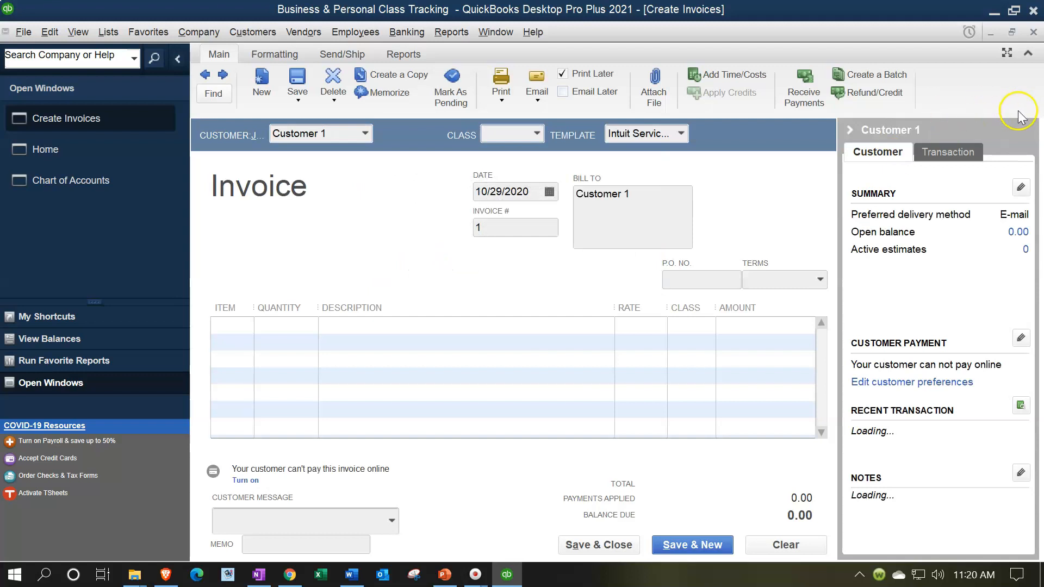
pyautogui.click(851, 133)
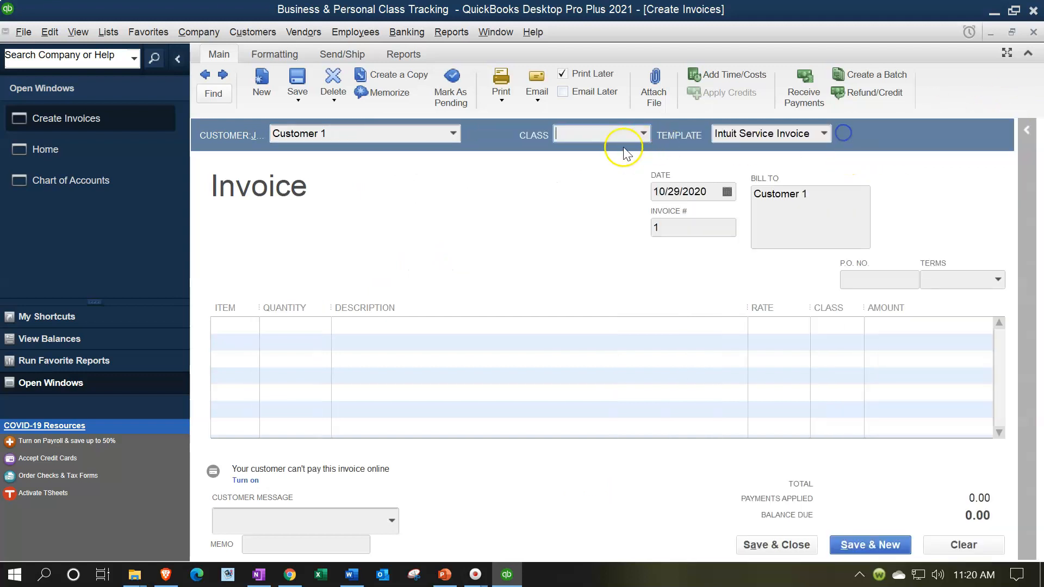
# Assign class B to the invoice, quick-adding it to the class list
pyautogui.click(587, 136)
pyautogui.write('B')
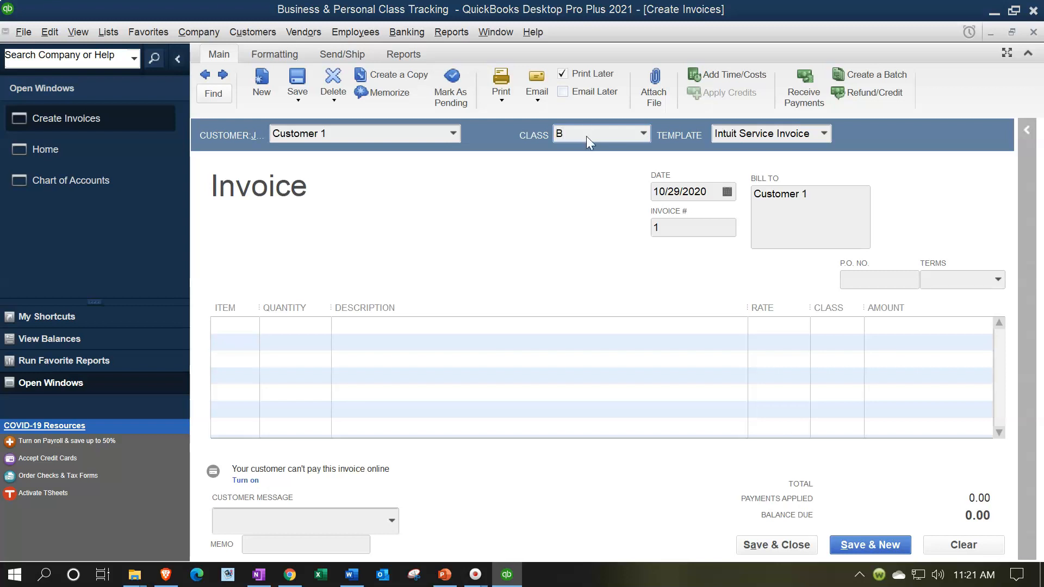
pyautogui.press('Tab')
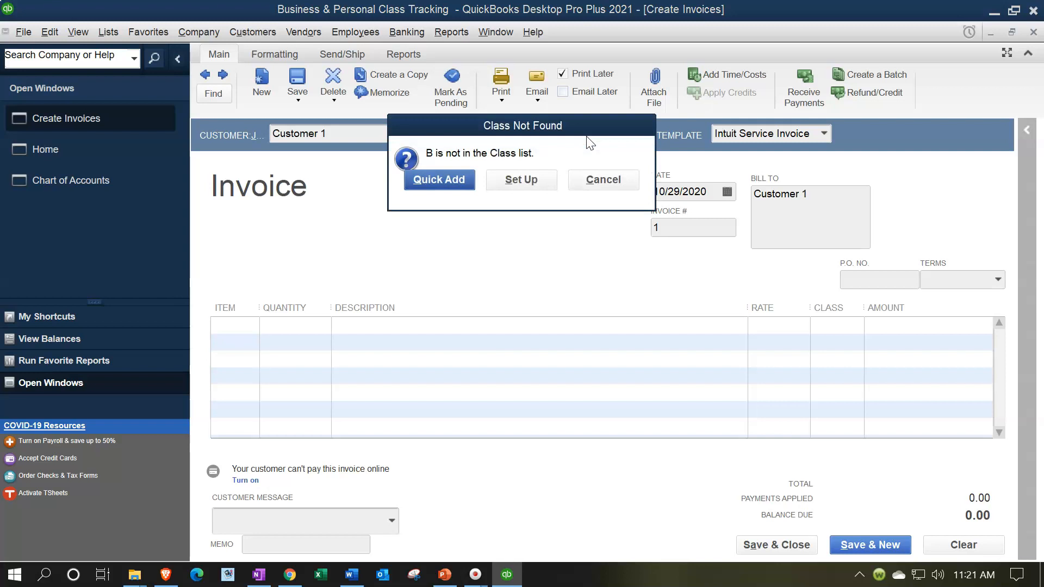
pyautogui.press('Return')
pyautogui.press('Tab')
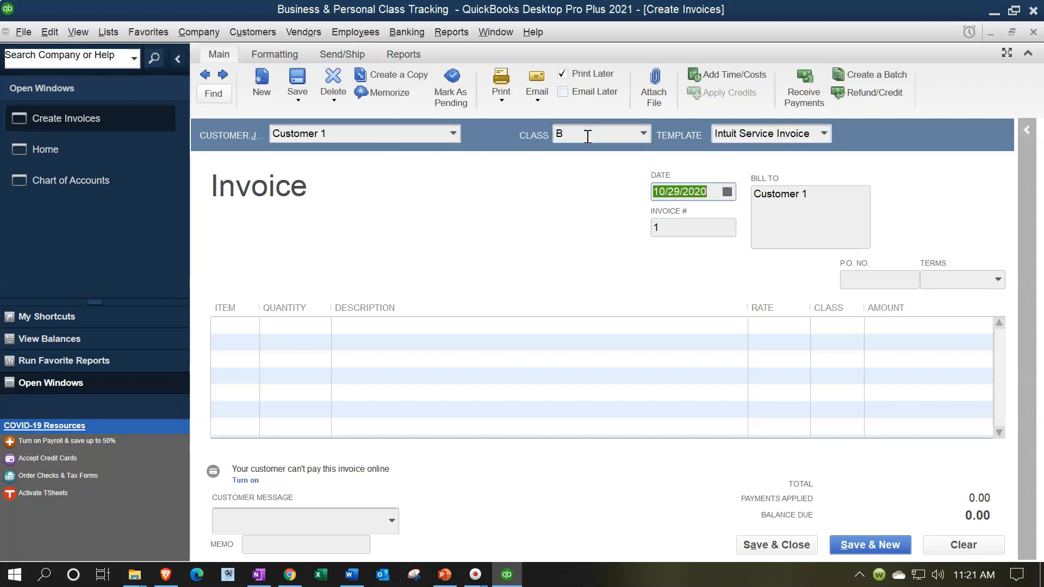
# Set the invoice date to 01/15/2021 and go to the first item line
pyautogui.write('01158')
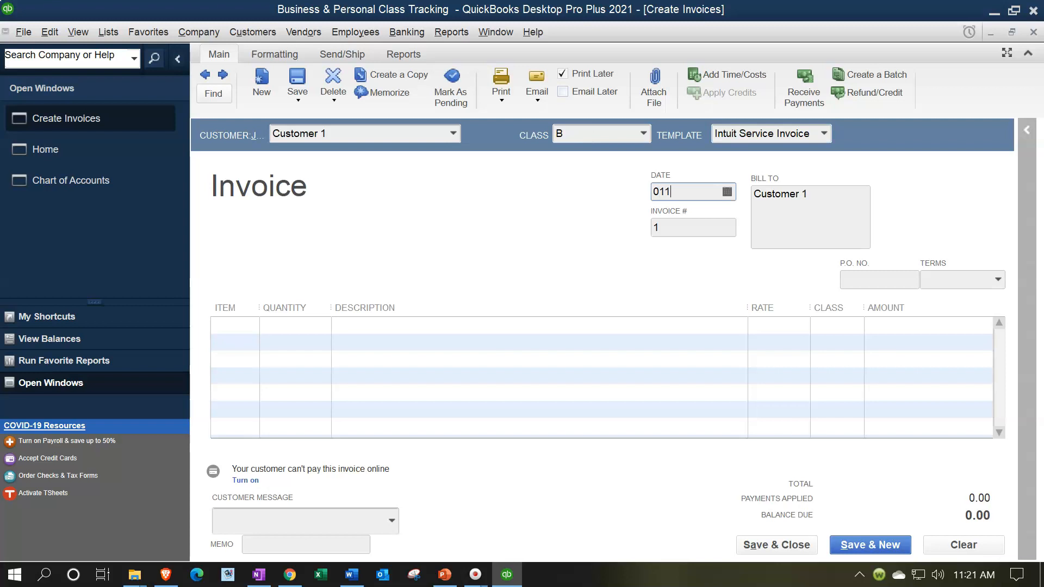
pyautogui.press('BackSpace')
pyautogui.write('21')
pyautogui.press('Tab')
pyautogui.press('Tab')
pyautogui.press('Tab')
pyautogui.press('Tab')
pyautogui.press('Tab')
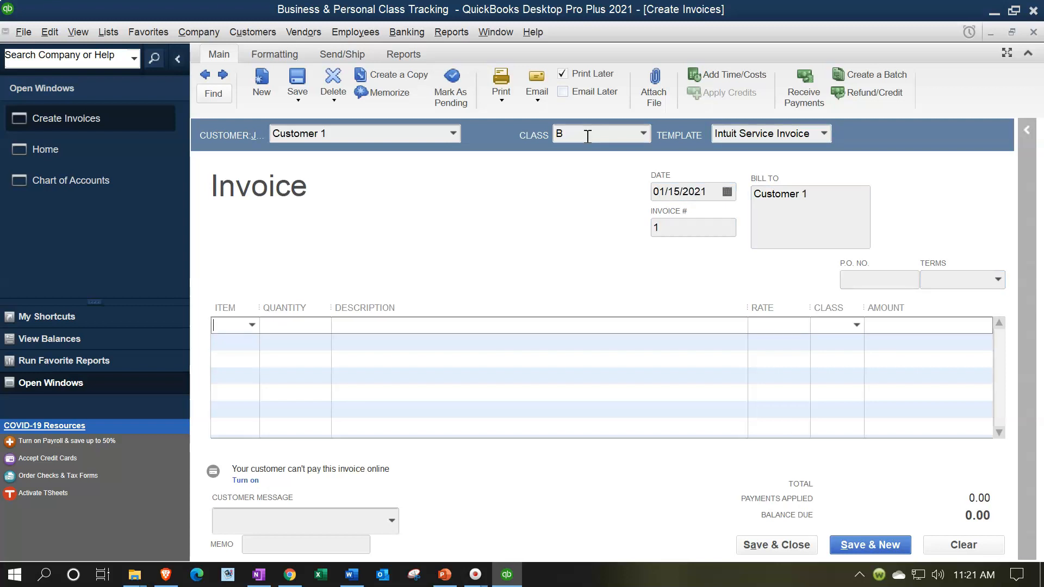
# Create a new service item named Item 1 with a rate of 100 and the Sales account from the invoice's first line
pyautogui.write('Item 1')
pyautogui.press('Tab')
pyautogui.press('Return')
pyautogui.press('Tab')
pyautogui.press('Tab')
pyautogui.press('Tab')
pyautogui.press('Tab')
pyautogui.press('Tab')
pyautogui.write('100')
pyautogui.press('Tab')
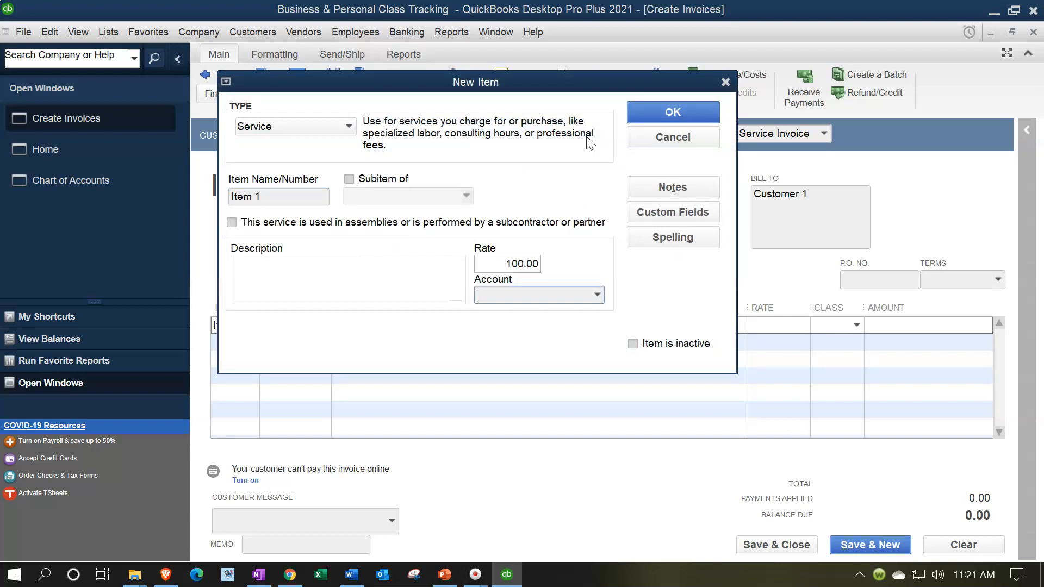
pyautogui.write('Sales')
pyautogui.click(713, 347)
pyautogui.click(713, 341)
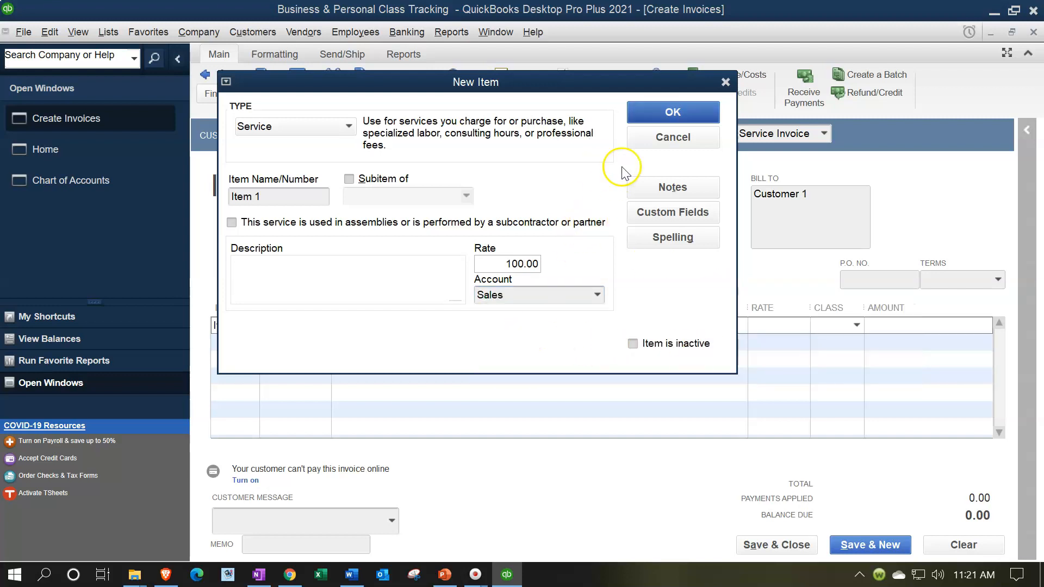
pyautogui.click(643, 113)
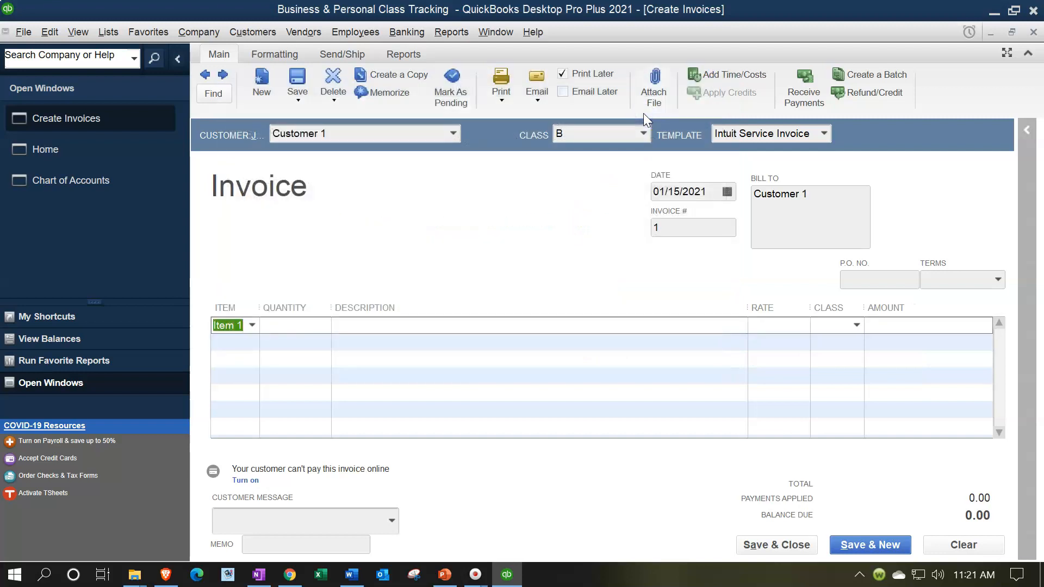
# Set the Item 1 quantity to 10, then save and close the invoice
pyautogui.press('Tab')
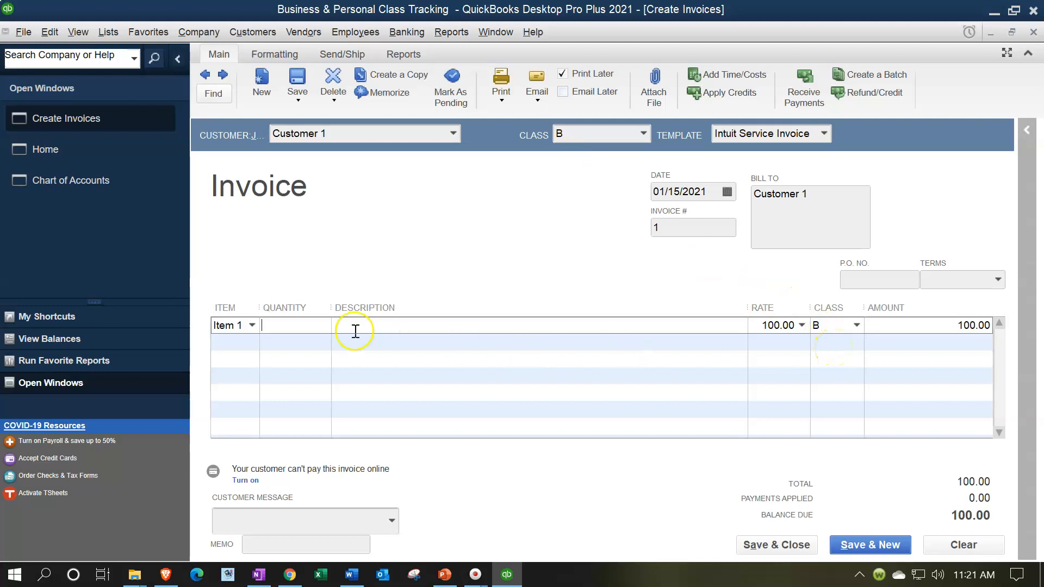
pyautogui.click(309, 327)
pyautogui.write('10')
pyautogui.press('Tab')
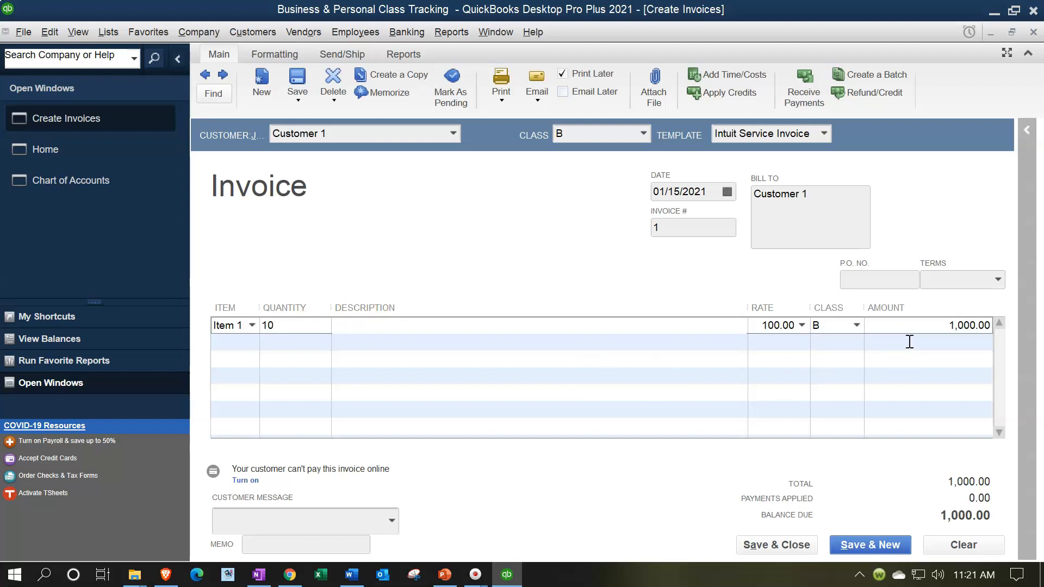
pyautogui.click(805, 545)
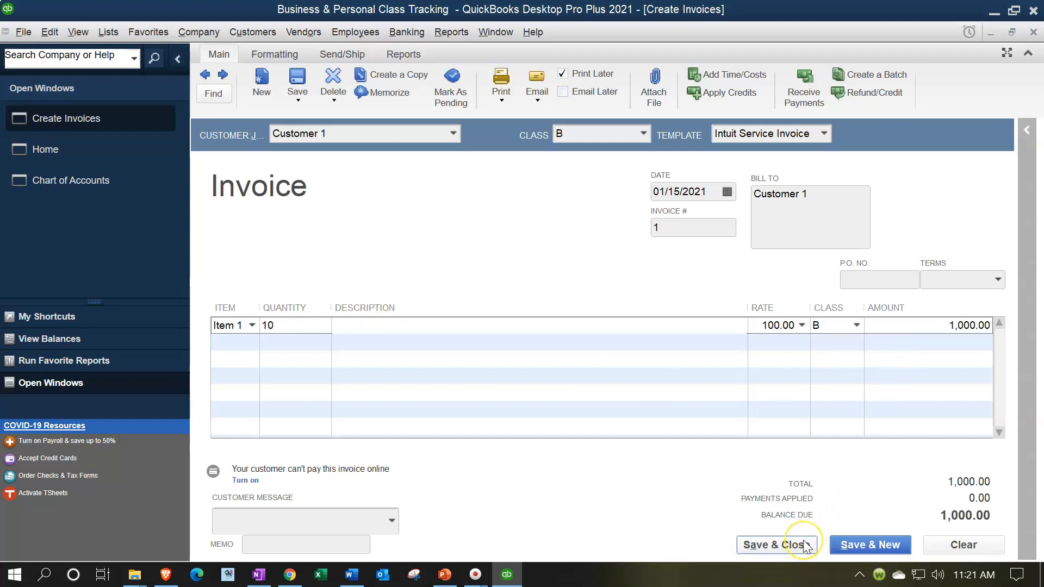
pyautogui.click(487, 226)
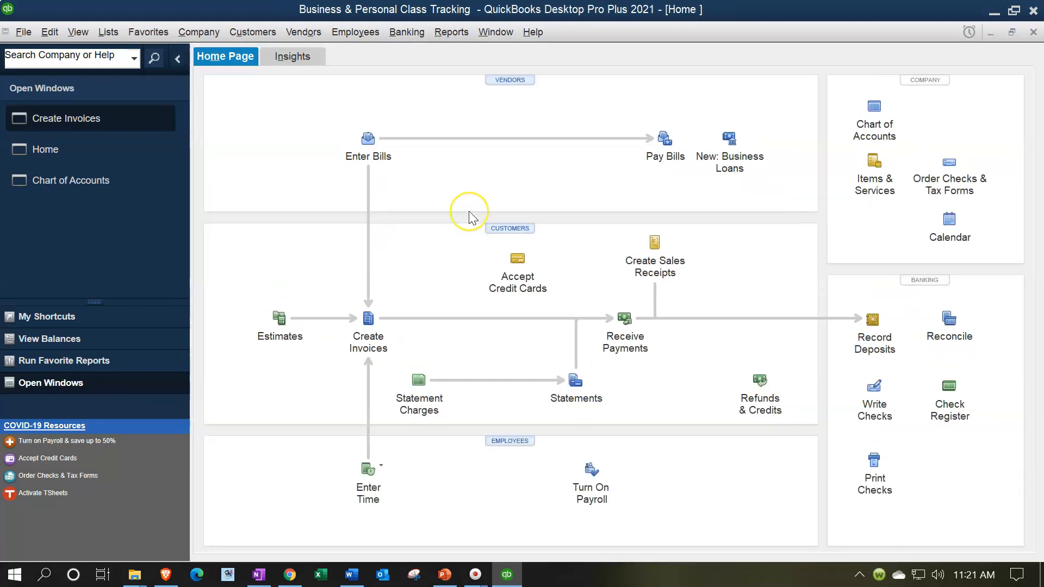
# Run the standard Profit & Loss report for 01/01/2021 through 12/31/2021
pyautogui.click(453, 33)
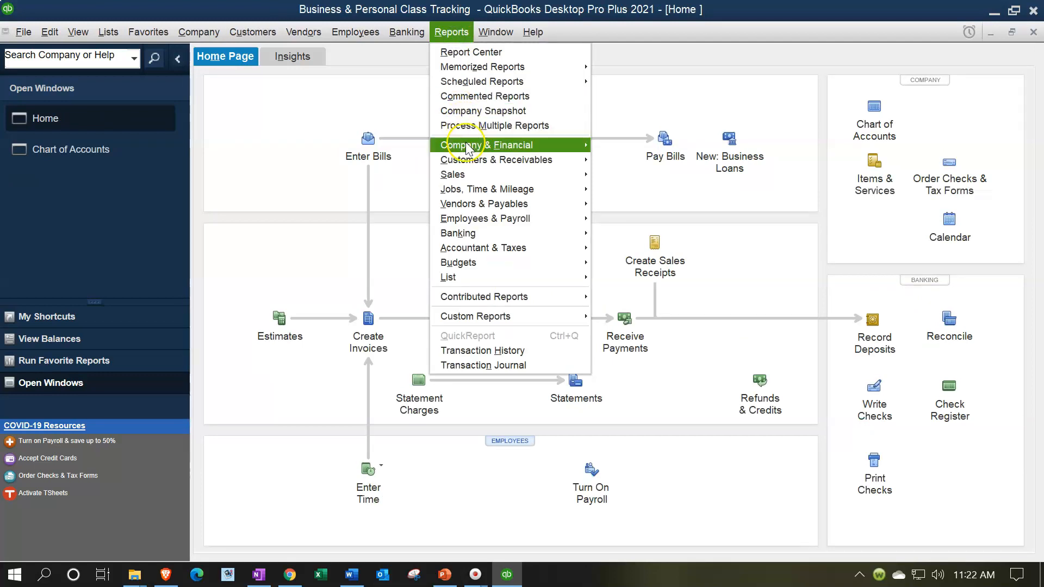
pyautogui.moveTo(466, 147)
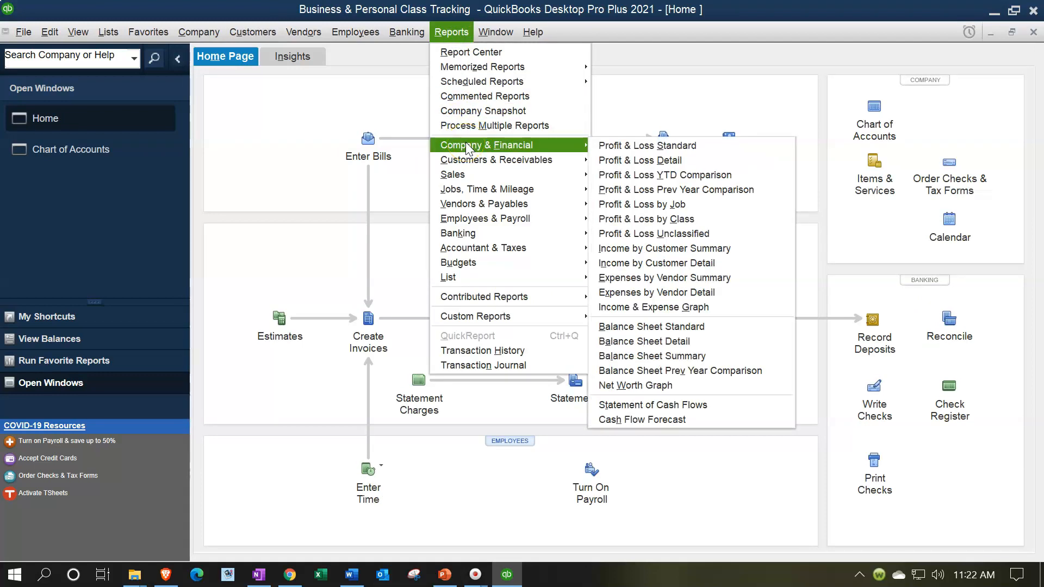
pyautogui.click(623, 145)
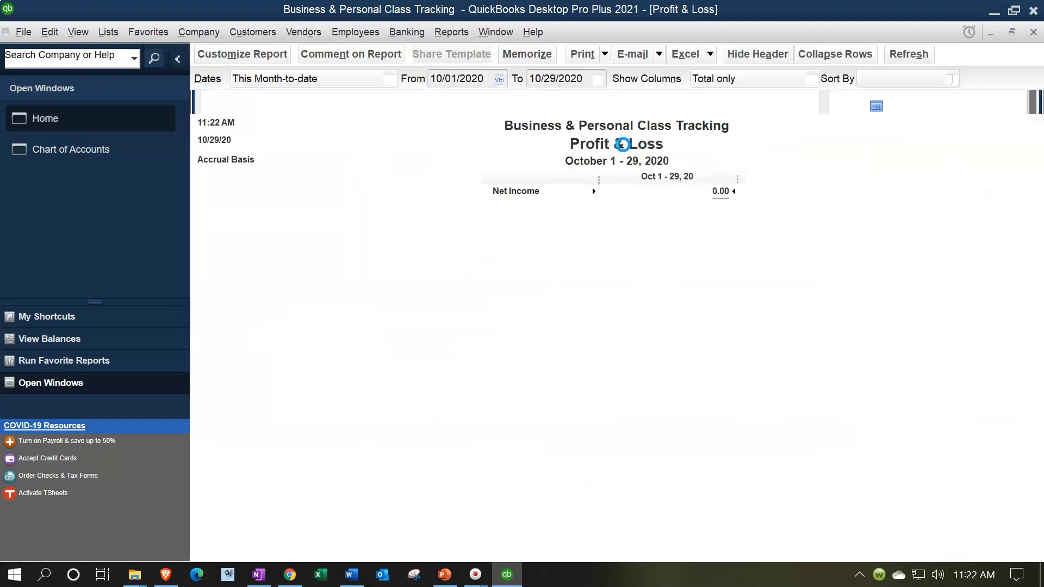
pyautogui.write('010121')
pyautogui.press('Tab')
pyautogui.write('12/31/2021')
pyautogui.press('Tab')
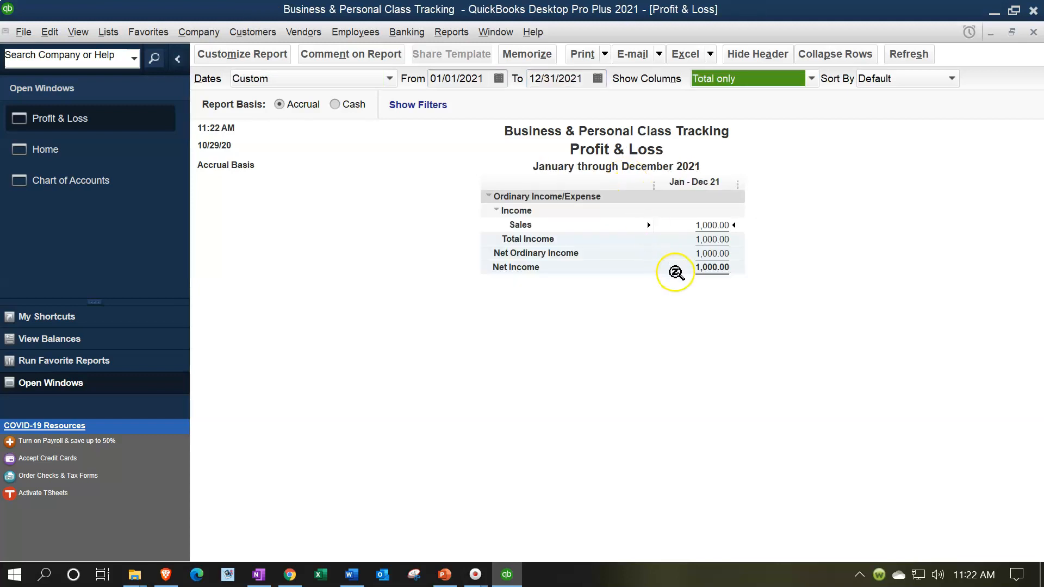
# Run the Profit & Loss by Class report for 01/01/2021 through 12/31/2021
pyautogui.click(450, 34)
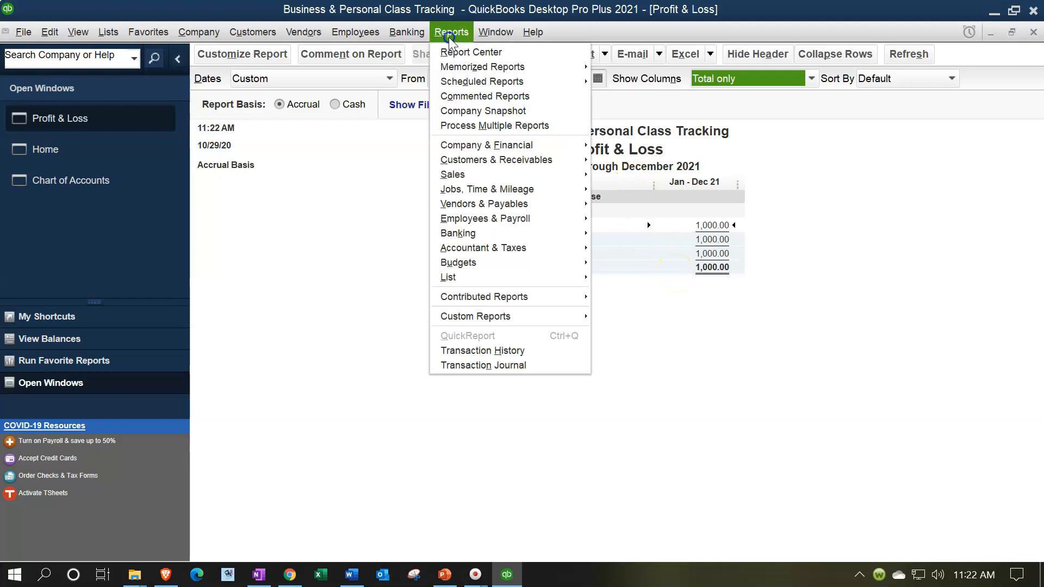
pyautogui.moveTo(504, 144)
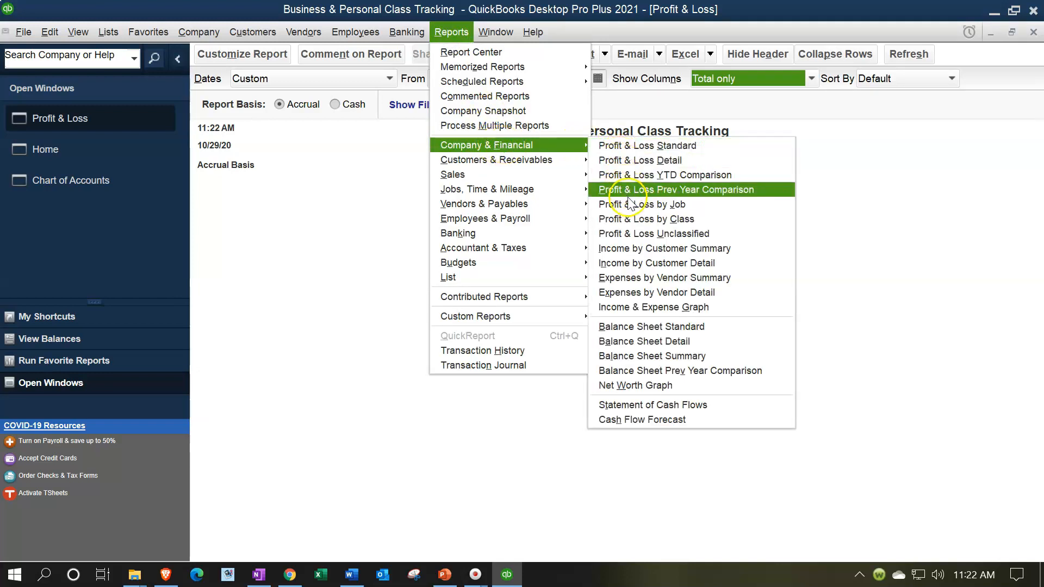
pyautogui.click(632, 220)
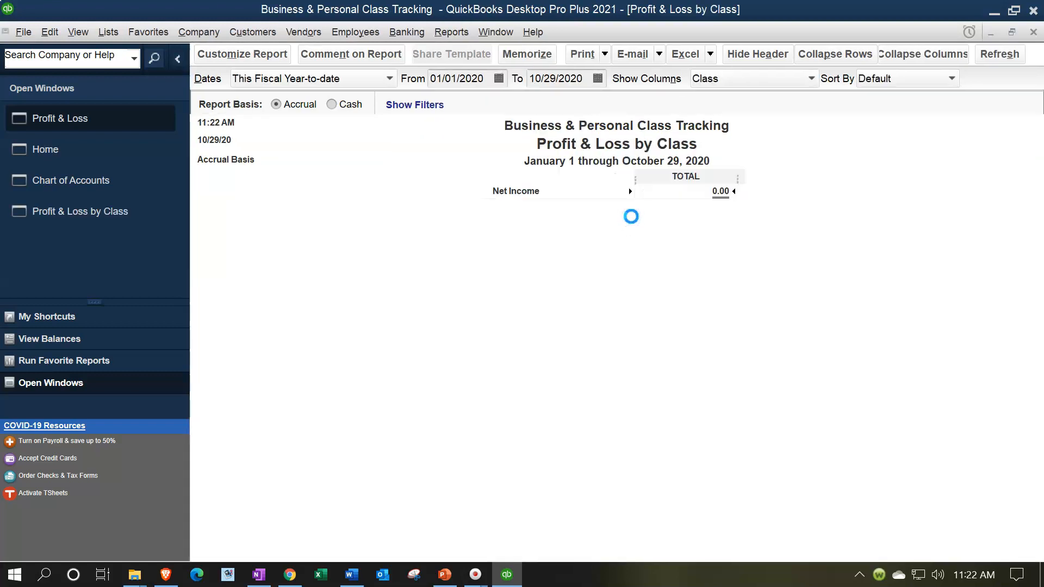
pyautogui.press('Tab')
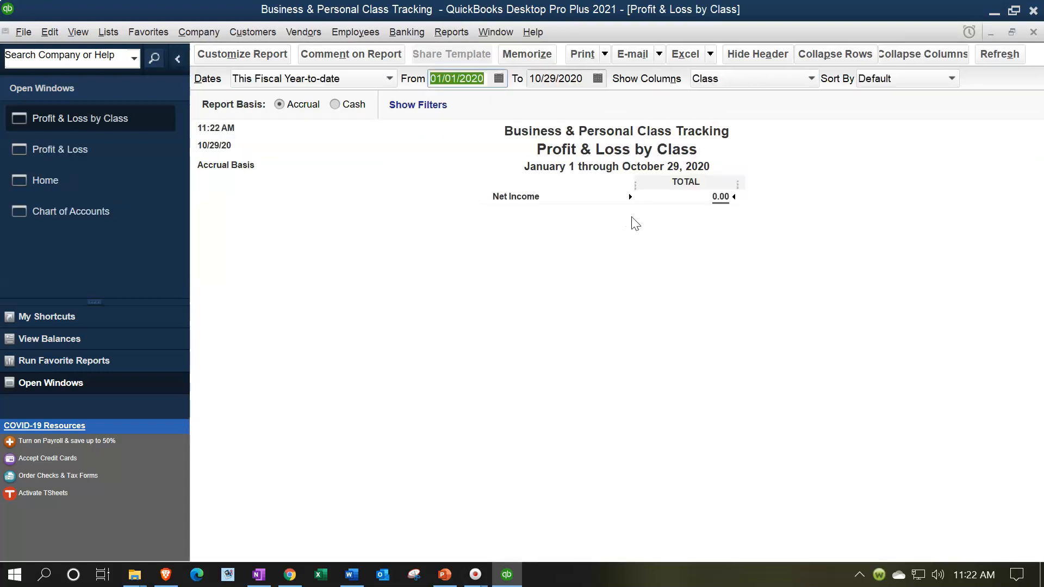
pyautogui.write('010121')
pyautogui.press('Tab')
pyautogui.write('12/31/2021')
pyautogui.press('Tab')
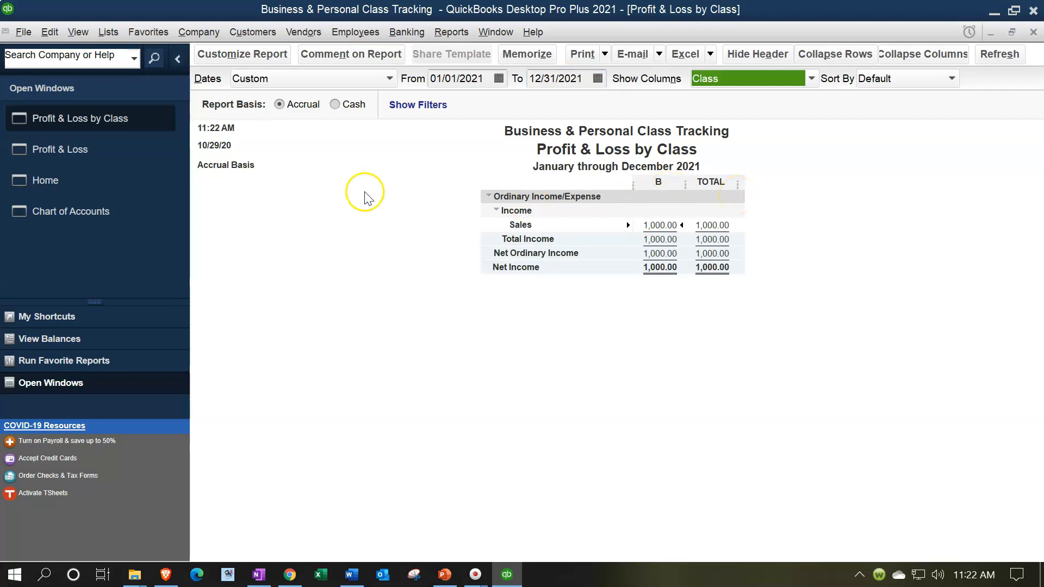
# Review the standard Profit & Loss report again, then reopen the chart of accounts
pyautogui.click(112, 156)
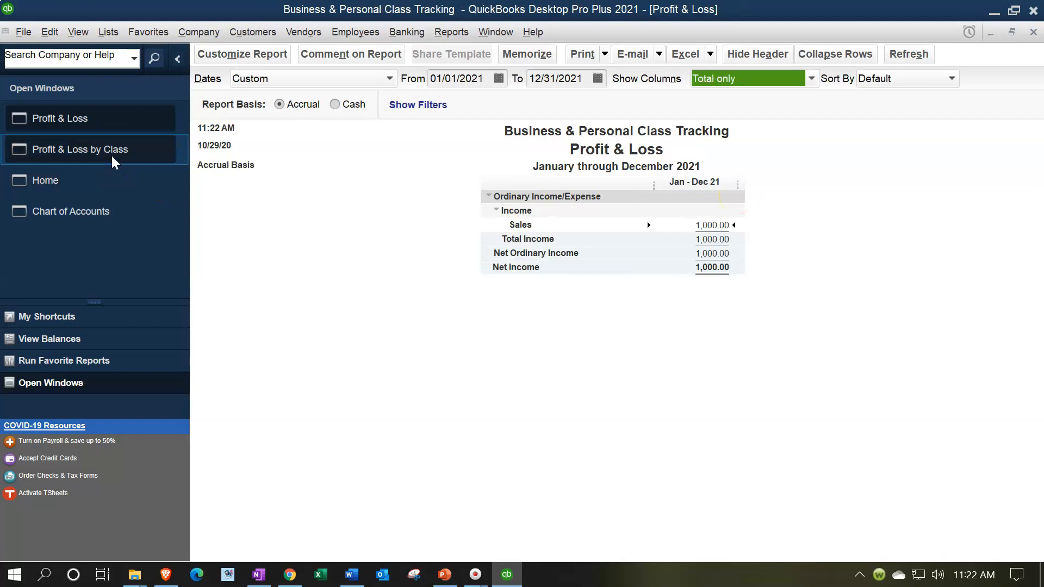
pyautogui.click(87, 179)
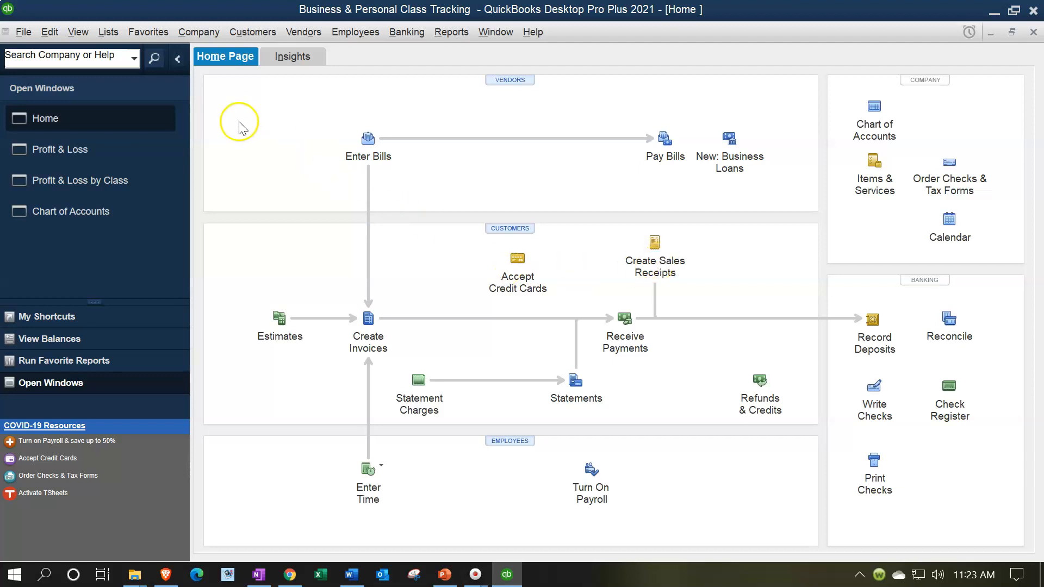
pyautogui.click(109, 33)
pyautogui.click(113, 52)
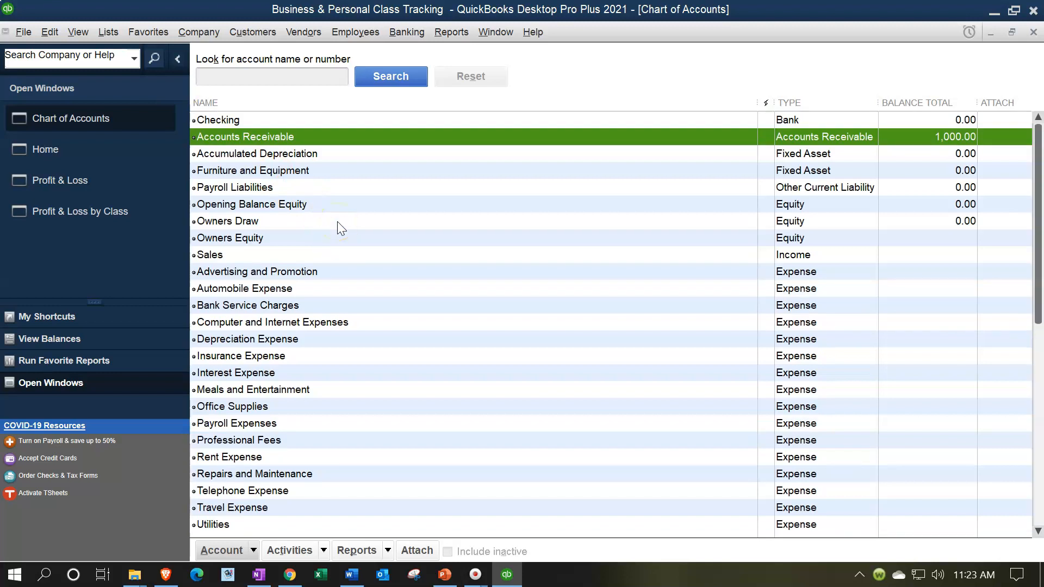
# Open the Checking account register and enter a deposit of 5,000.00 in a new transaction
pyautogui.click(312, 129)
pyautogui.click(311, 121)
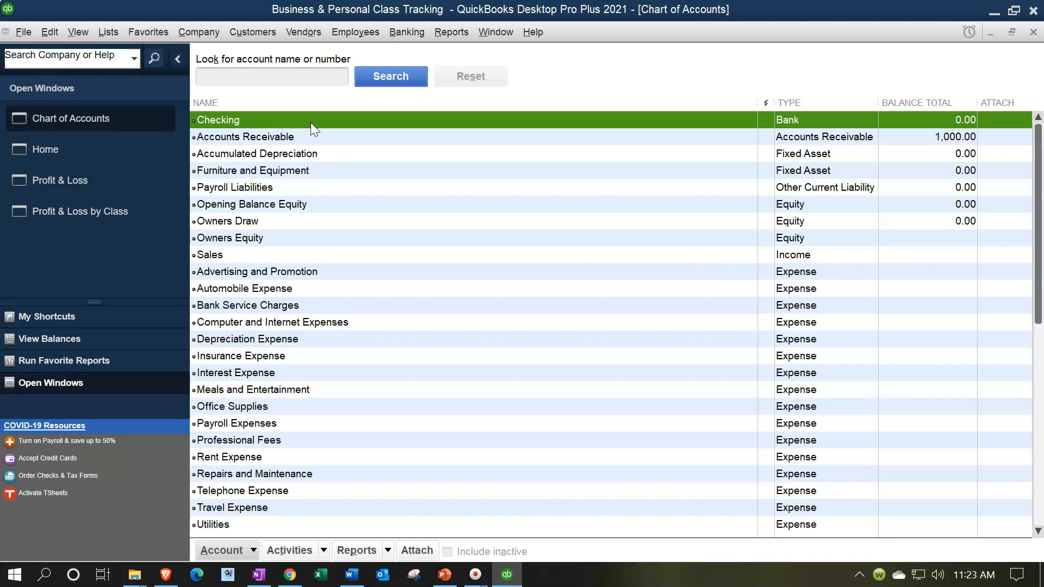
pyautogui.doubleClick(311, 121)
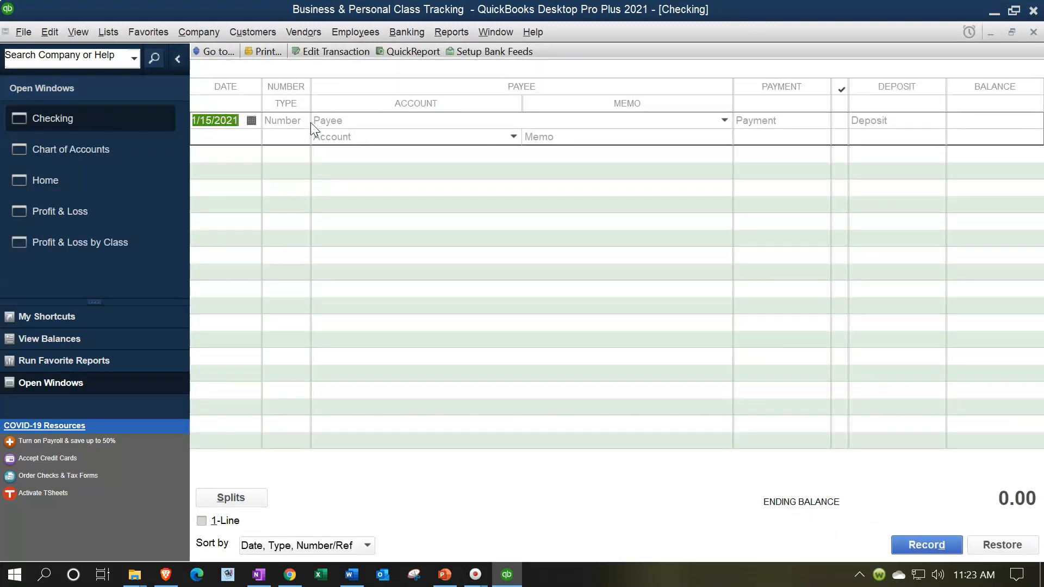
pyautogui.press('Tab')
pyautogui.write('1')
pyautogui.press('Tab')
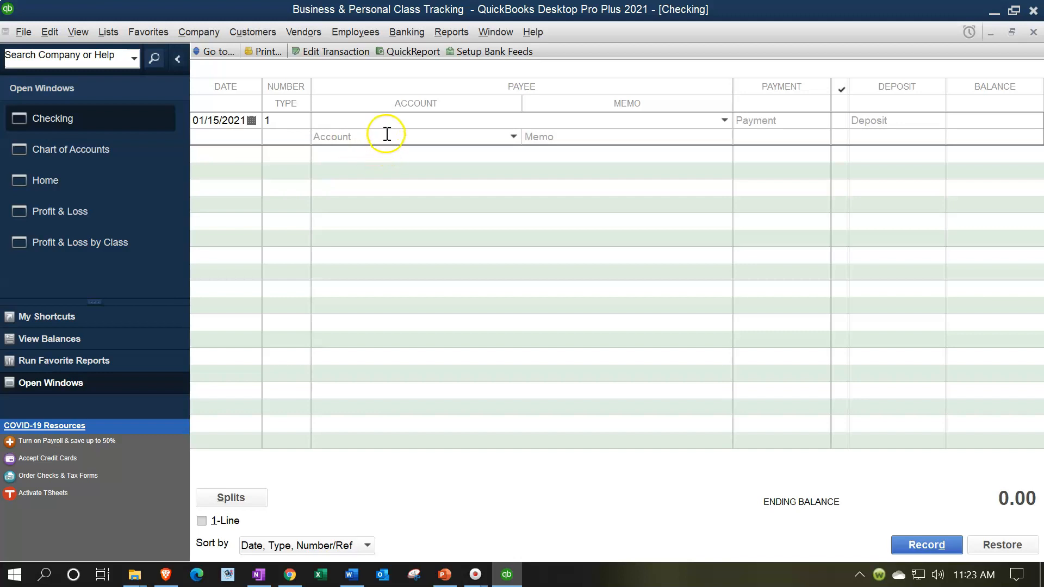
pyautogui.press('Tab')
pyautogui.press('Tab')
pyautogui.press('Tab')
pyautogui.write('5000')
pyautogui.press('Tab')
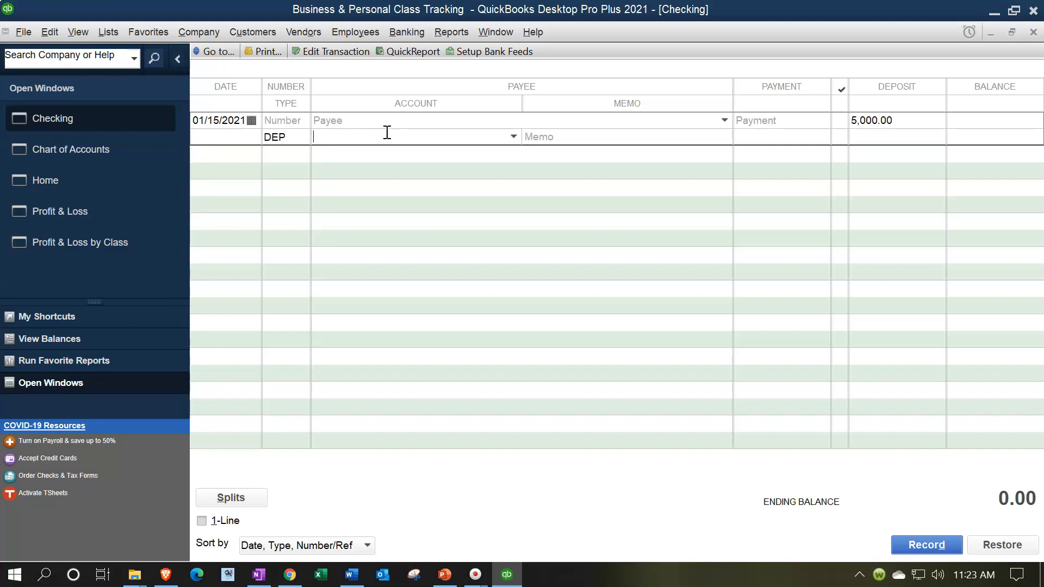
# Assign the deposit to a new account named W-2 Income, setting it up with the Income account type
pyautogui.click(458, 135)
pyautogui.write('W-2 Income')
pyautogui.press('Tab')
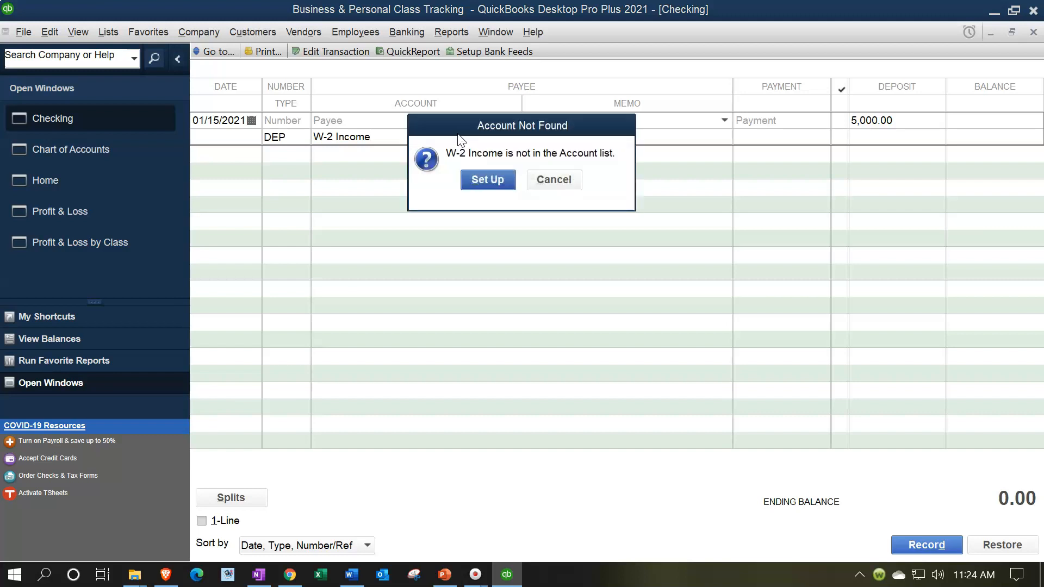
pyautogui.press('Escape')
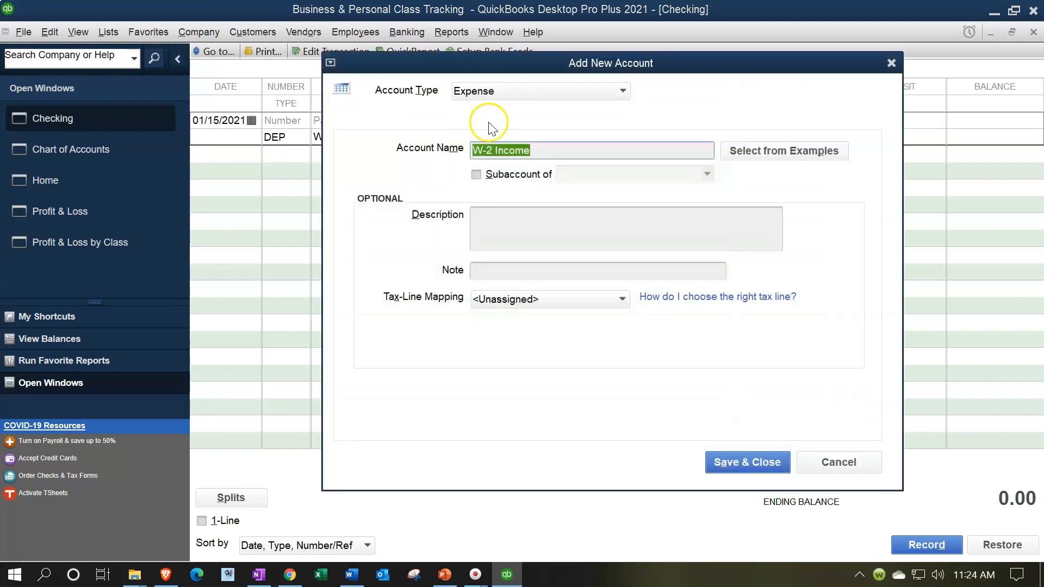
pyautogui.click(597, 91)
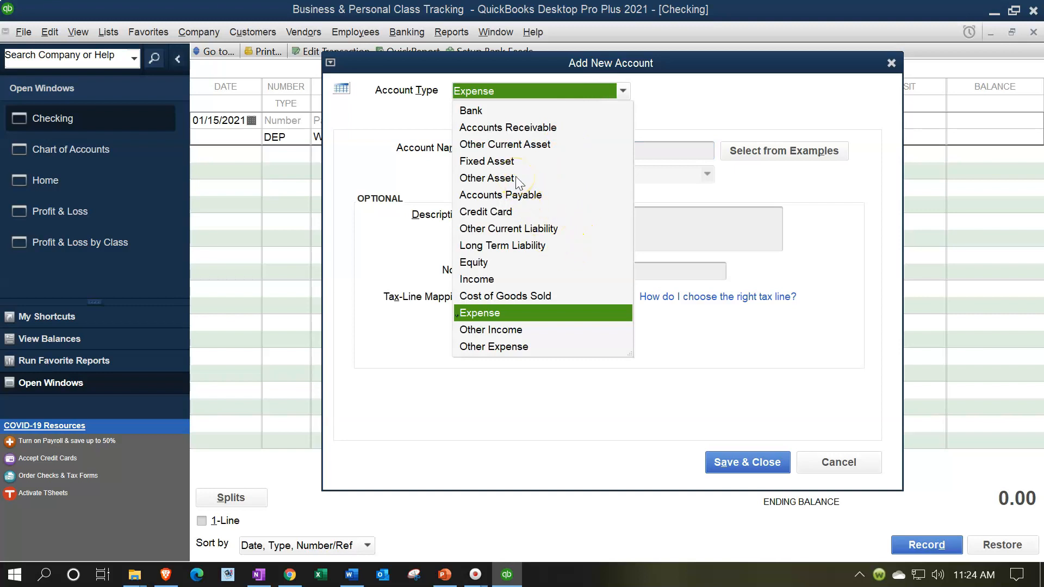
pyautogui.click(483, 279)
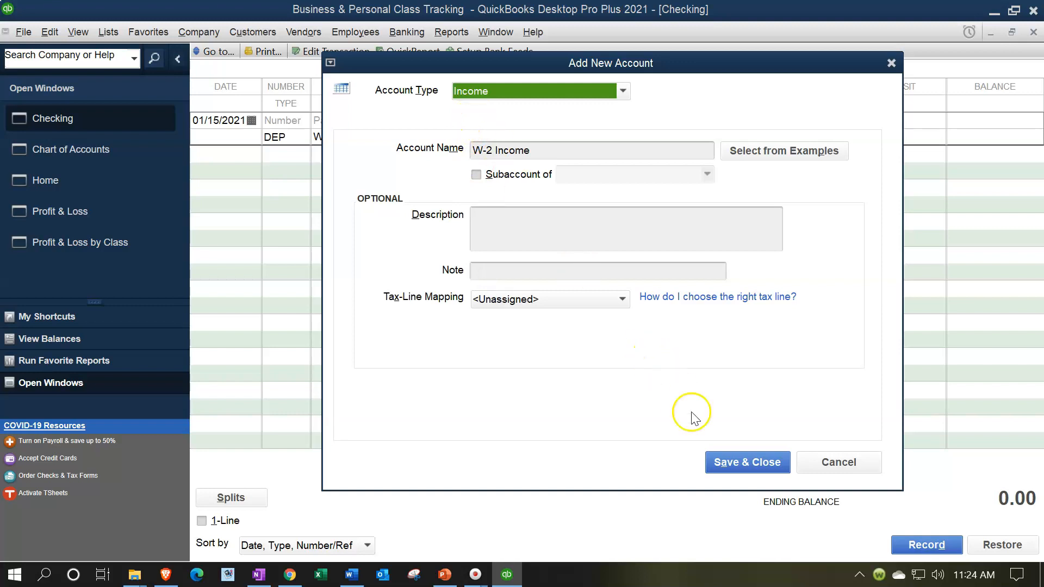
pyautogui.click(726, 463)
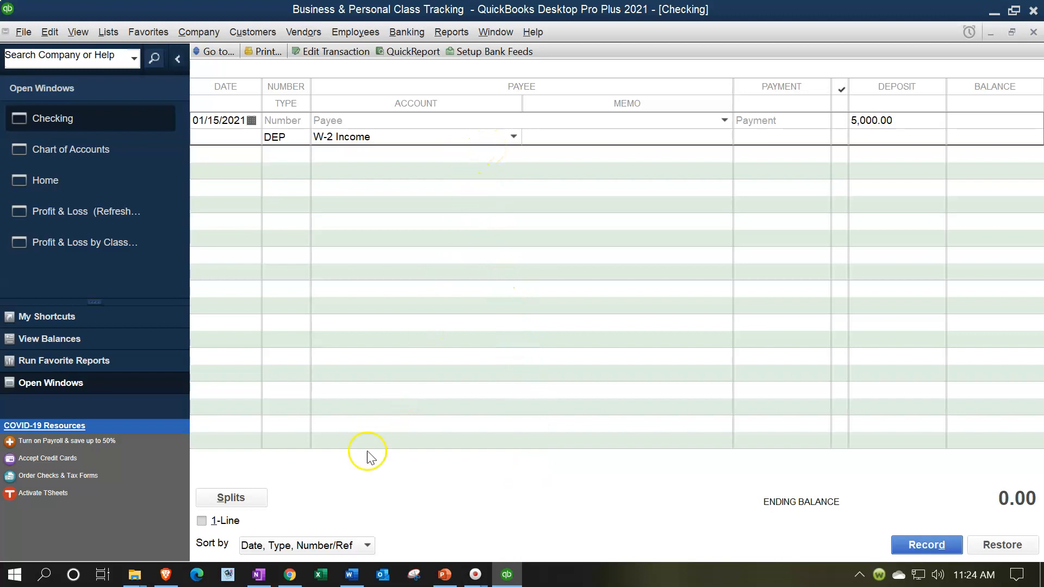
# Assign the W-2 Income split line to a newly added class P and record the deposit
pyautogui.click(230, 498)
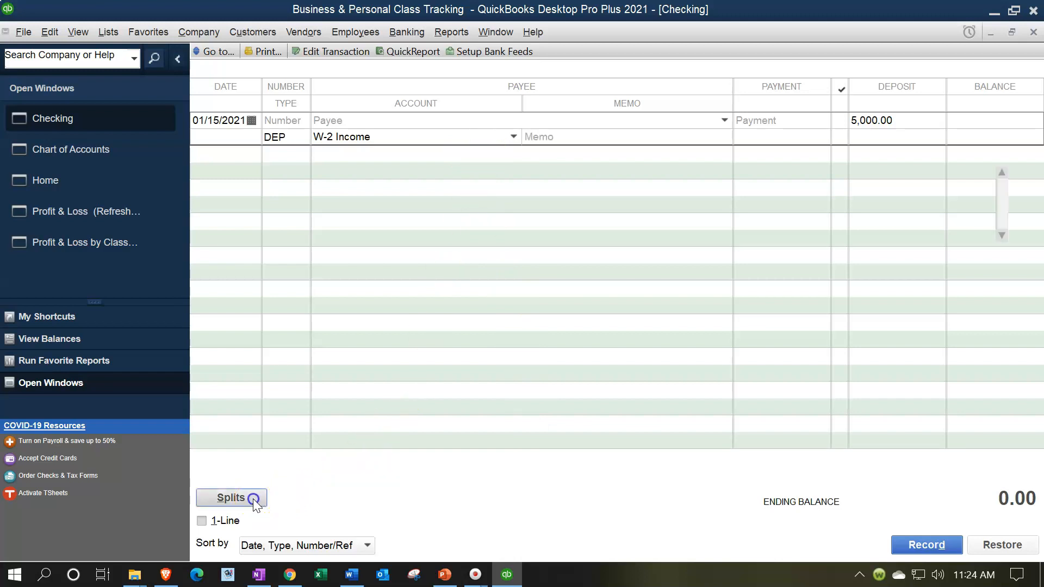
pyautogui.click(929, 183)
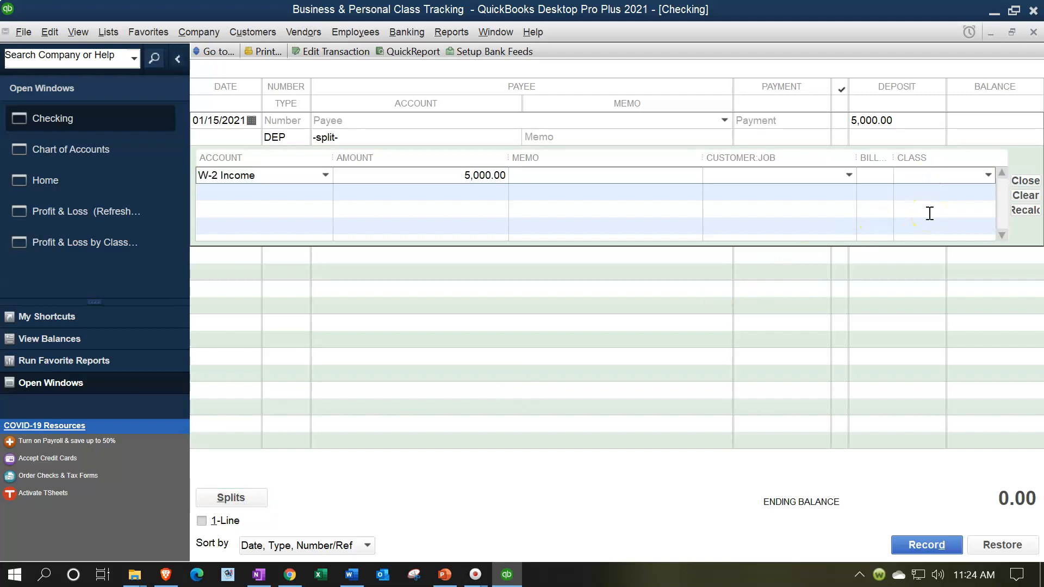
pyautogui.write('P')
pyautogui.press('Tab')
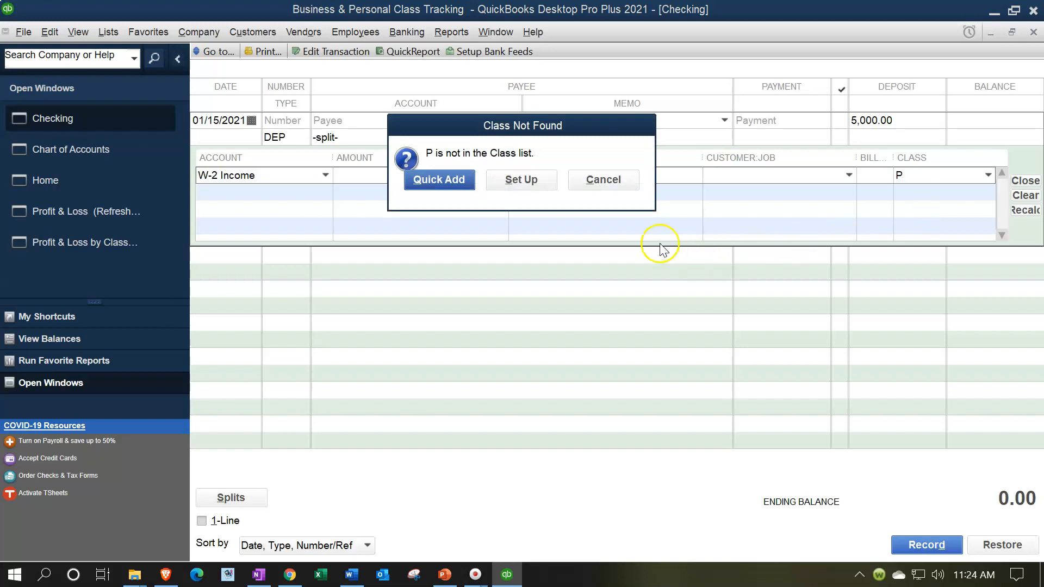
pyautogui.click(452, 178)
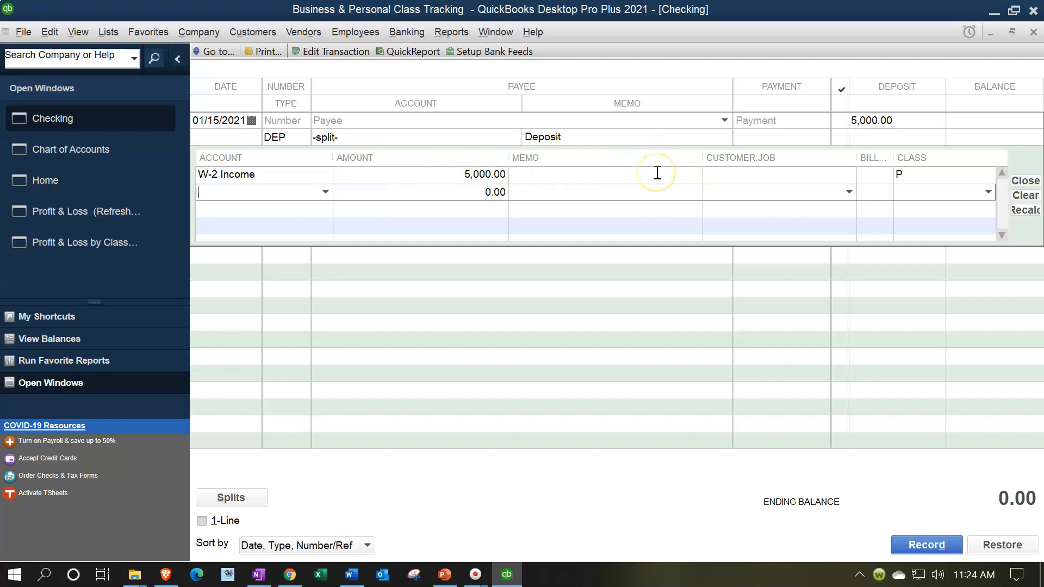
pyautogui.click(925, 548)
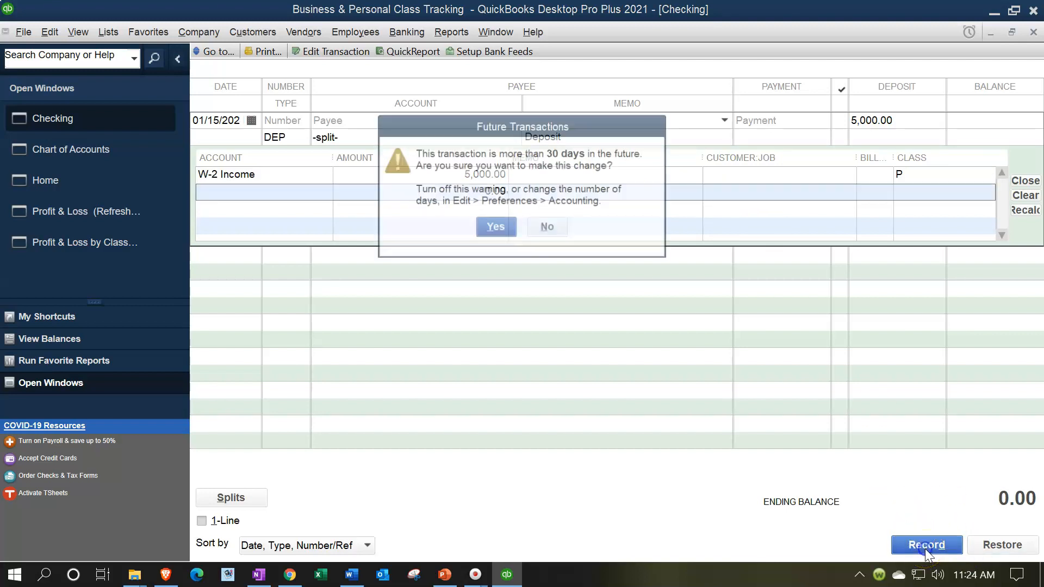
pyautogui.click(494, 228)
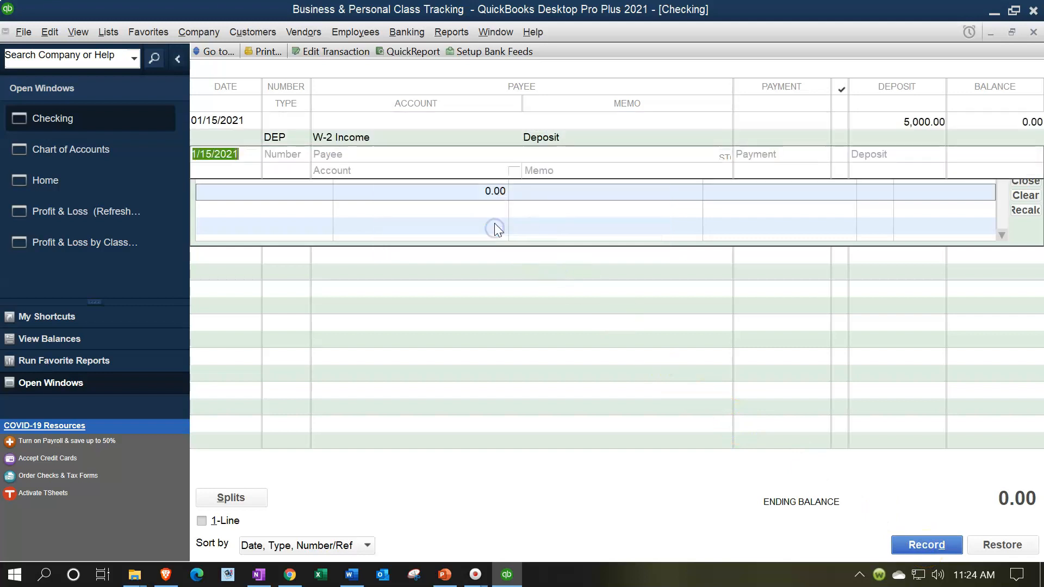
# Refresh the Profit & Loss and Profit & Loss by Class reports and compare the income figures per class
pyautogui.click(123, 214)
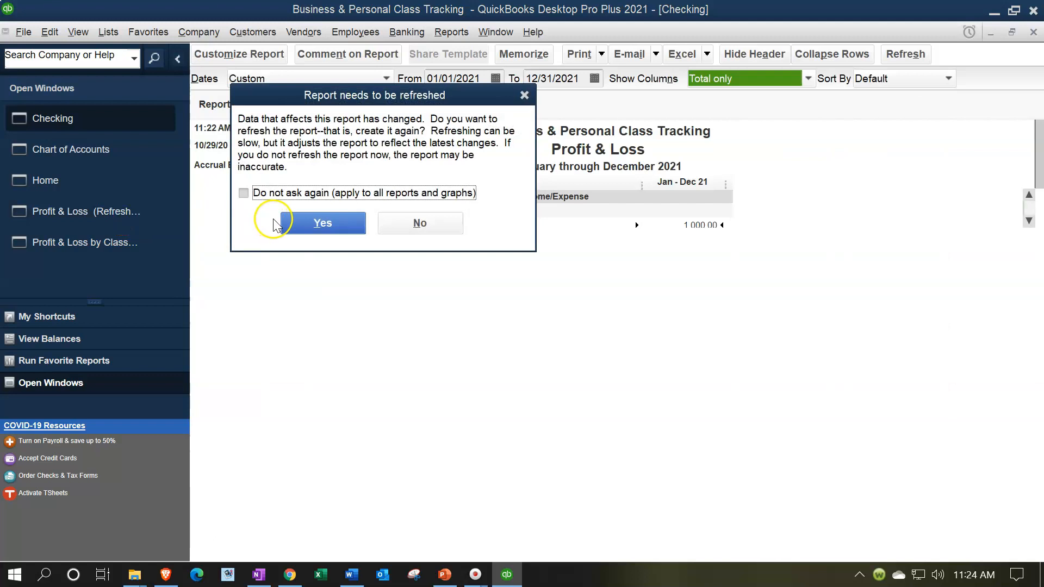
pyautogui.click(321, 221)
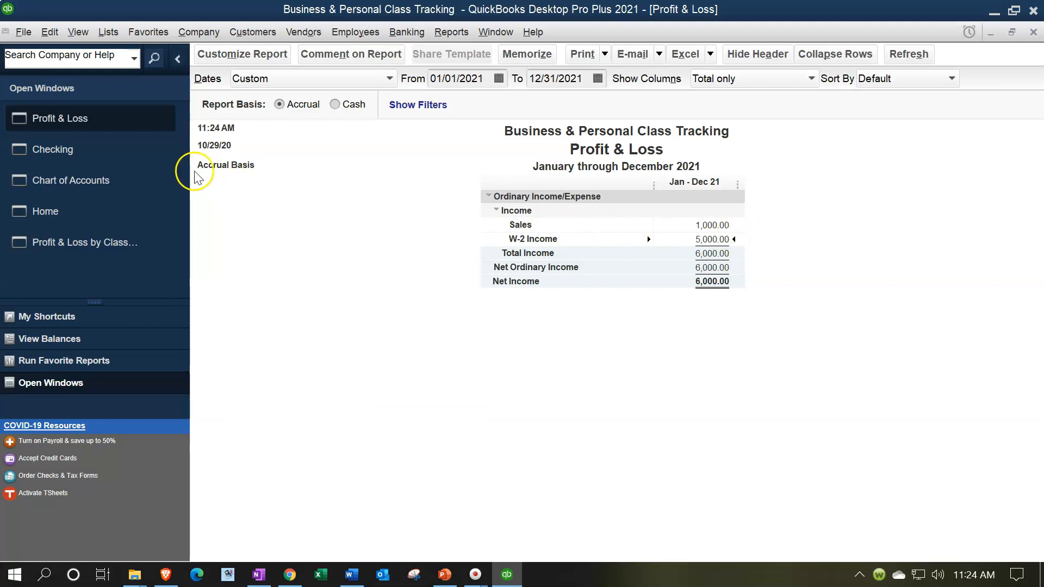
pyautogui.click(84, 243)
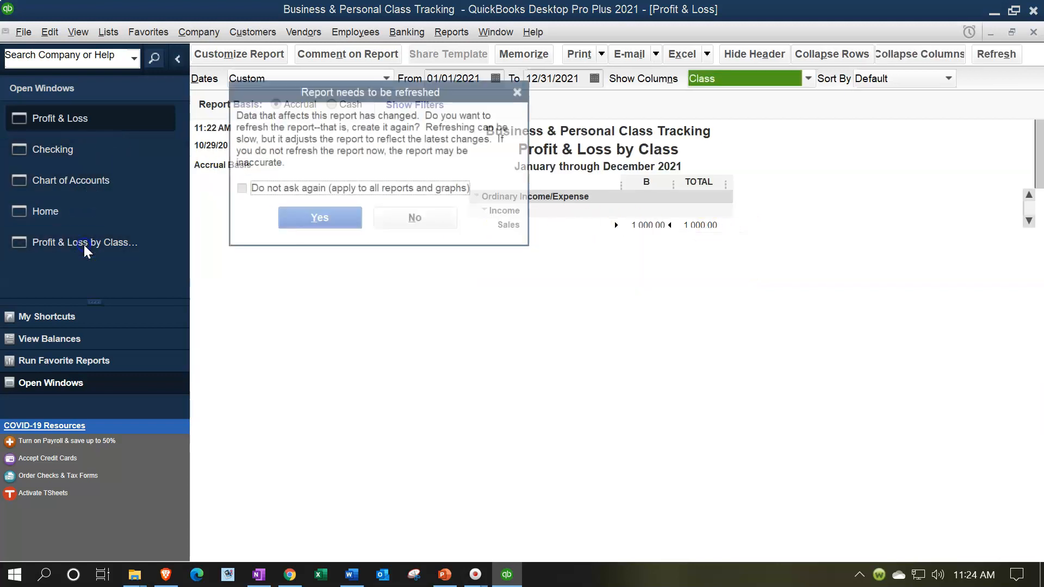
pyautogui.click(320, 227)
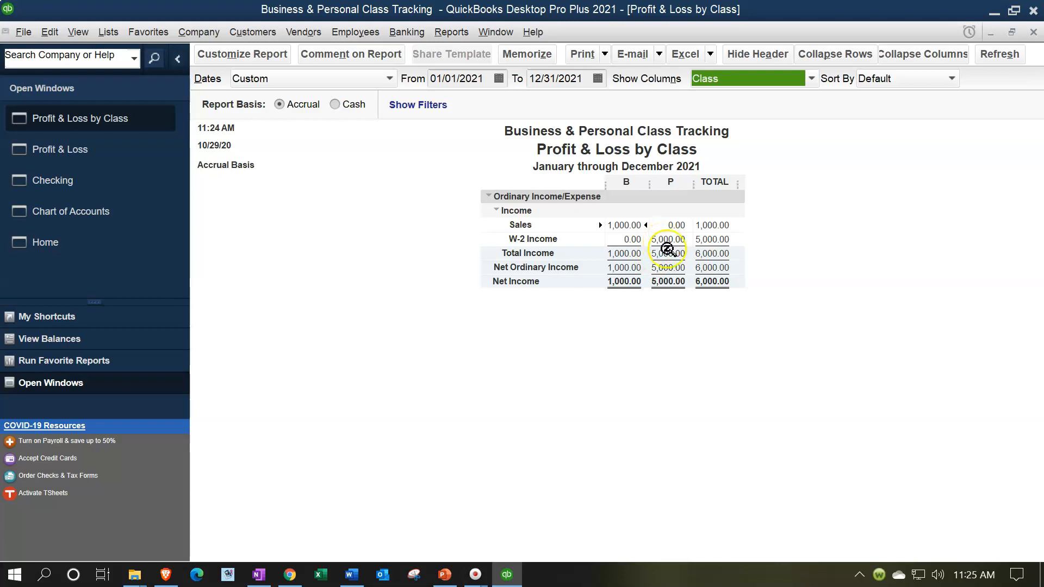
pyautogui.click(615, 223)
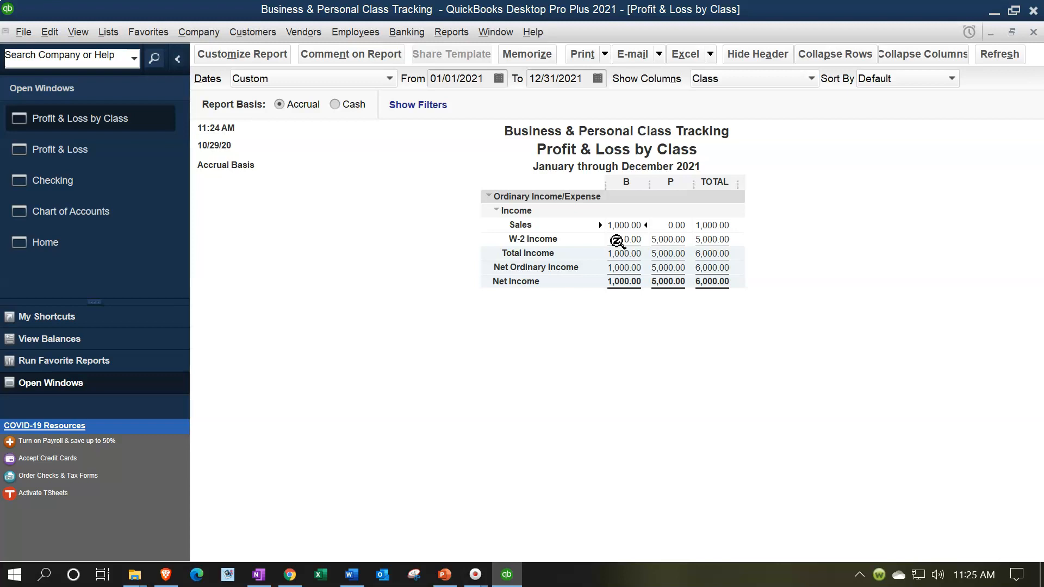
# Create a sales receipt for a new customer named Customer 2 and assign it to class B
pyautogui.click(96, 241)
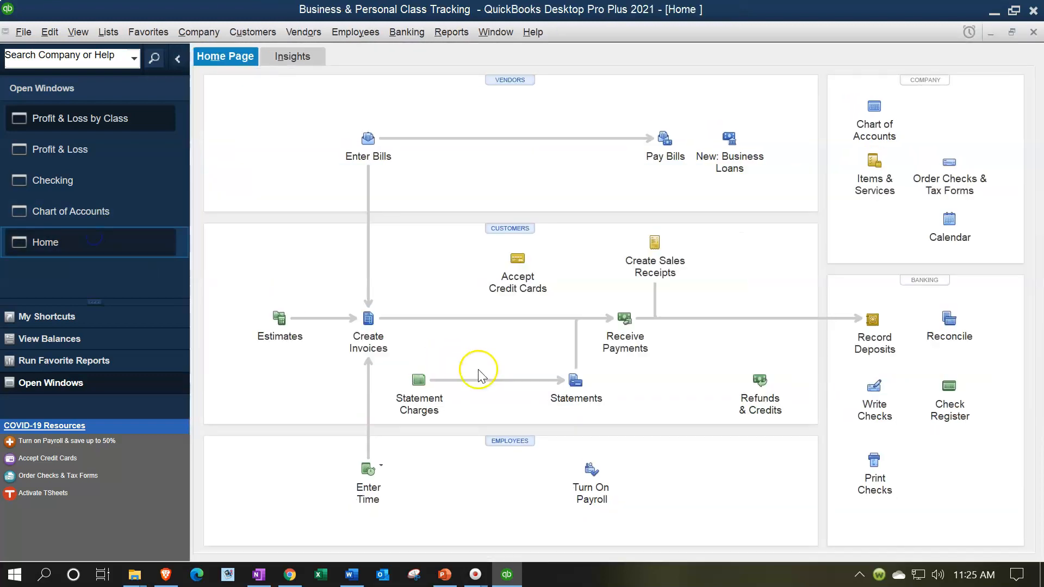
pyautogui.click(662, 253)
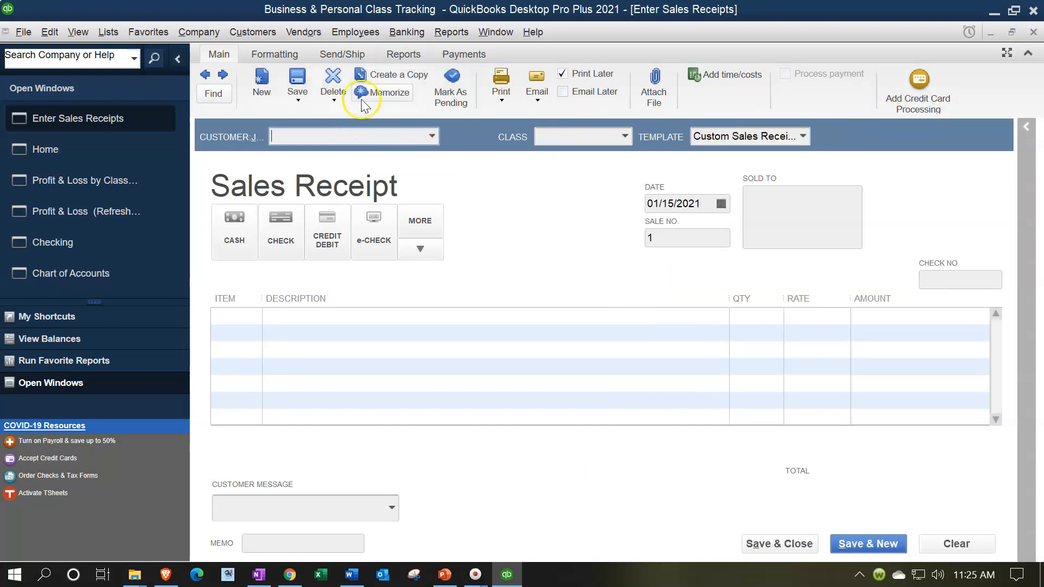
pyautogui.write('Customer 2')
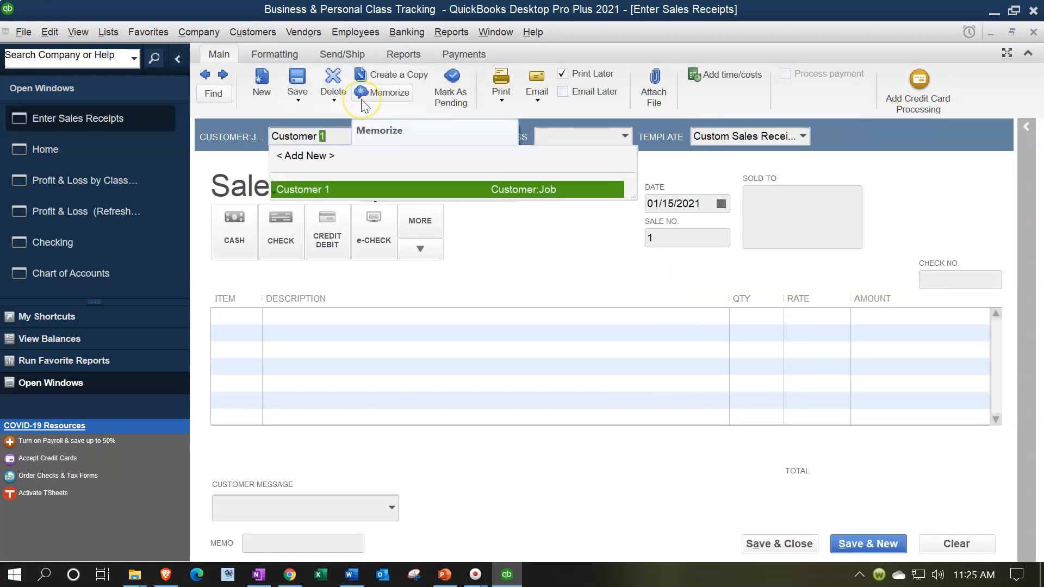
pyautogui.press('Tab')
pyautogui.press('Return')
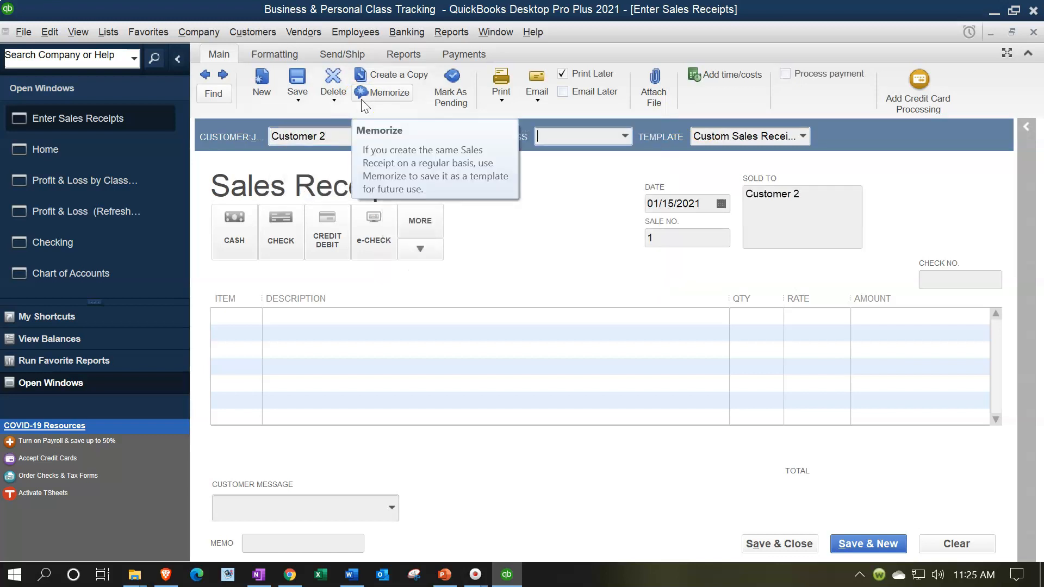
pyautogui.write('B')
pyautogui.press('Tab')
pyautogui.press('Tab')
pyautogui.press('Tab')
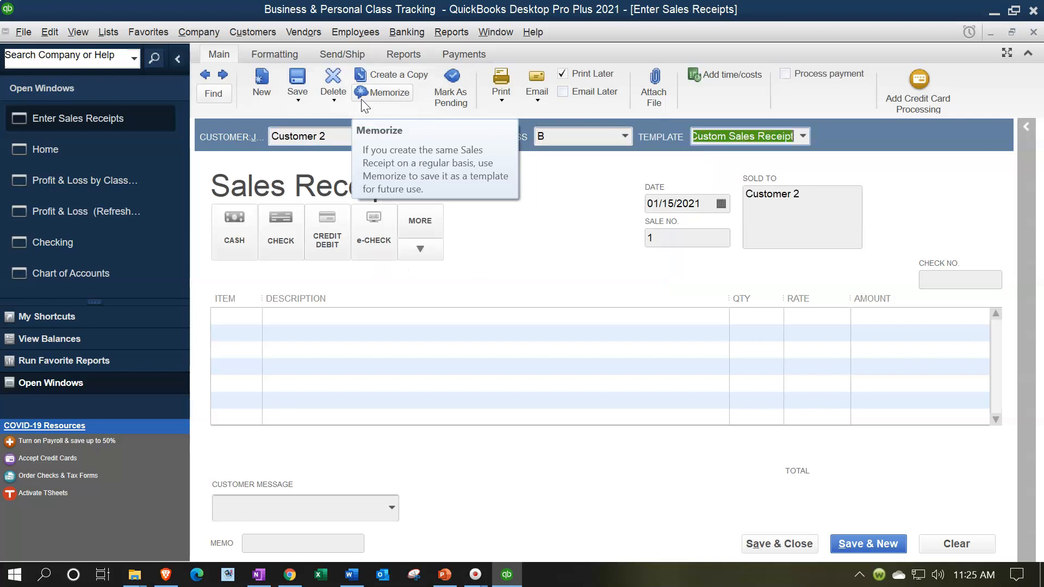
# Add Item 1 with a quantity of 300 to the sales receipt, then save and close it
pyautogui.press('Tab')
pyautogui.press('Tab')
pyautogui.press('Tab')
pyautogui.press('Tab')
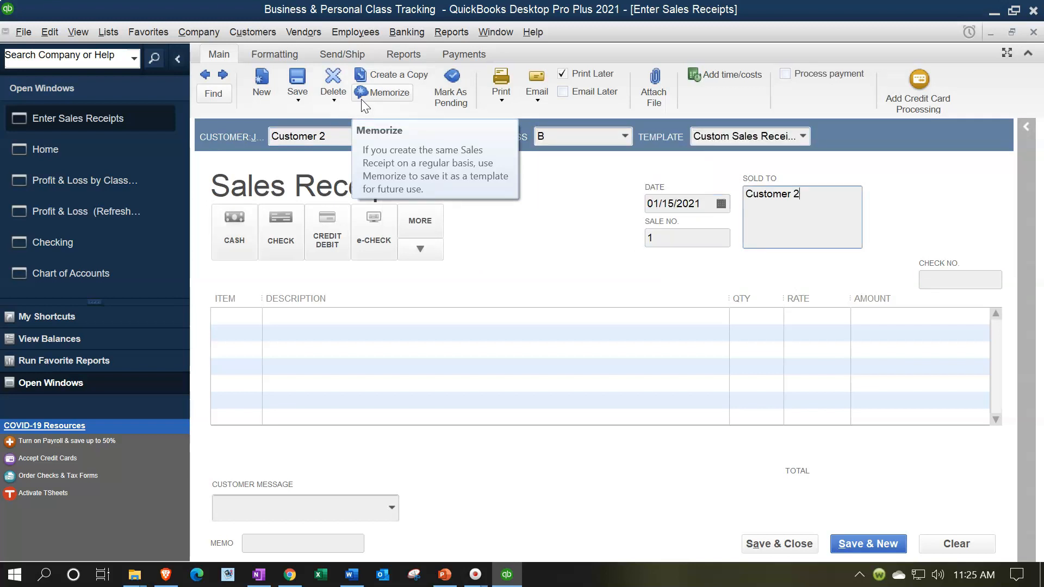
pyautogui.write('I')
pyautogui.press('Tab')
pyautogui.press('Tab')
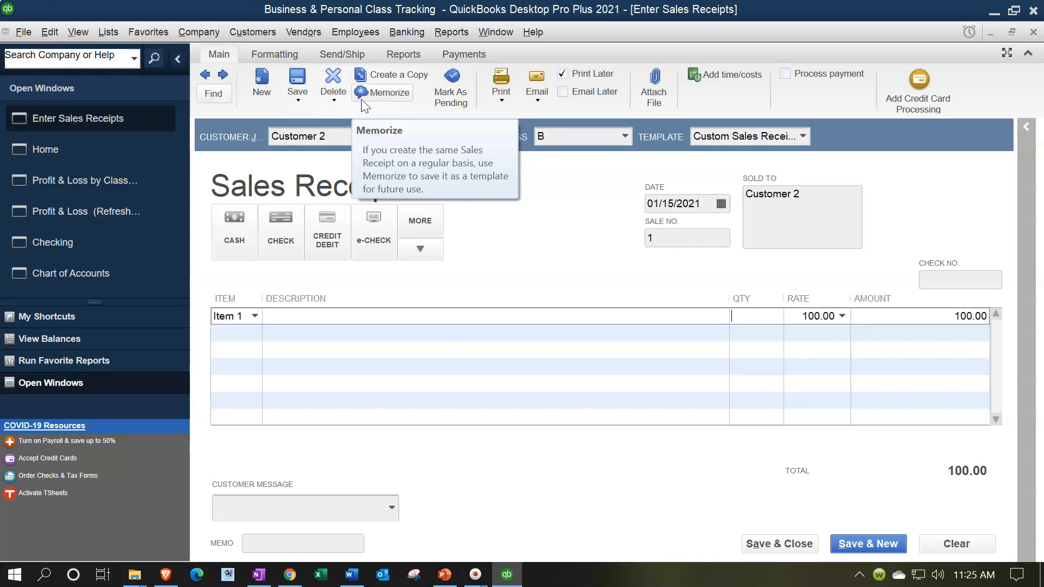
pyautogui.write('300')
pyautogui.press('Tab')
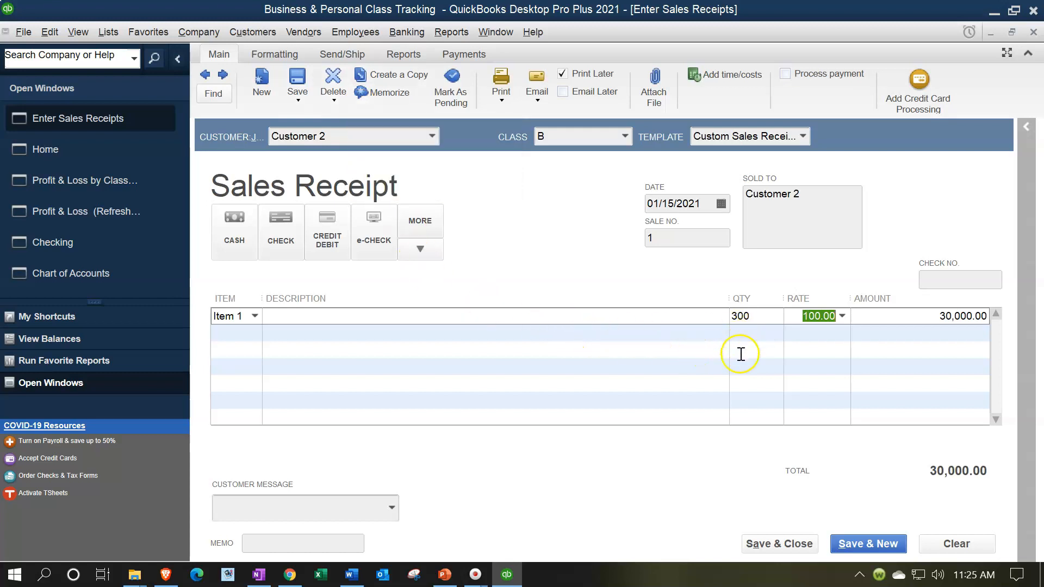
pyautogui.click(791, 545)
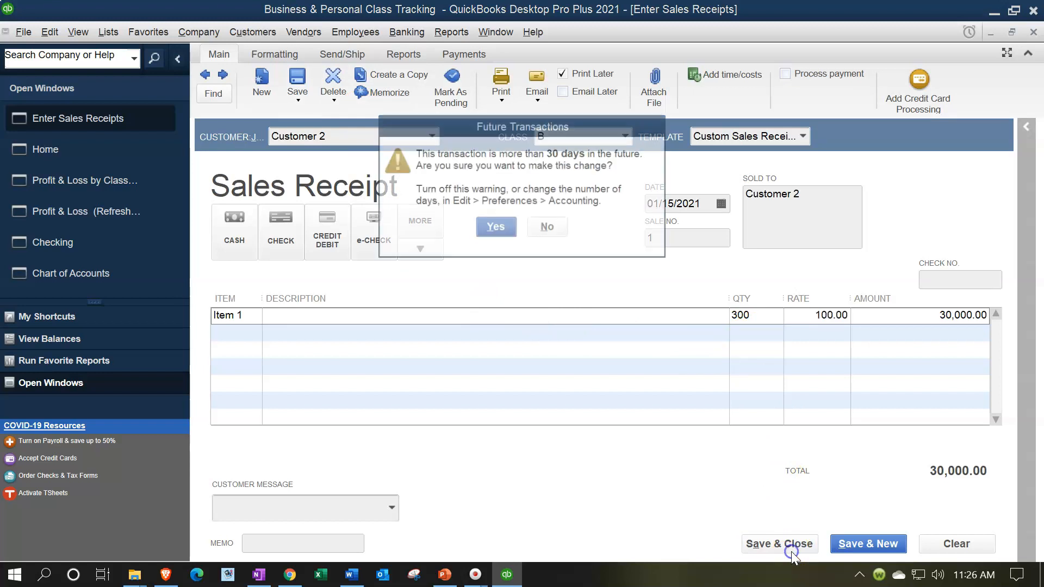
pyautogui.click(495, 228)
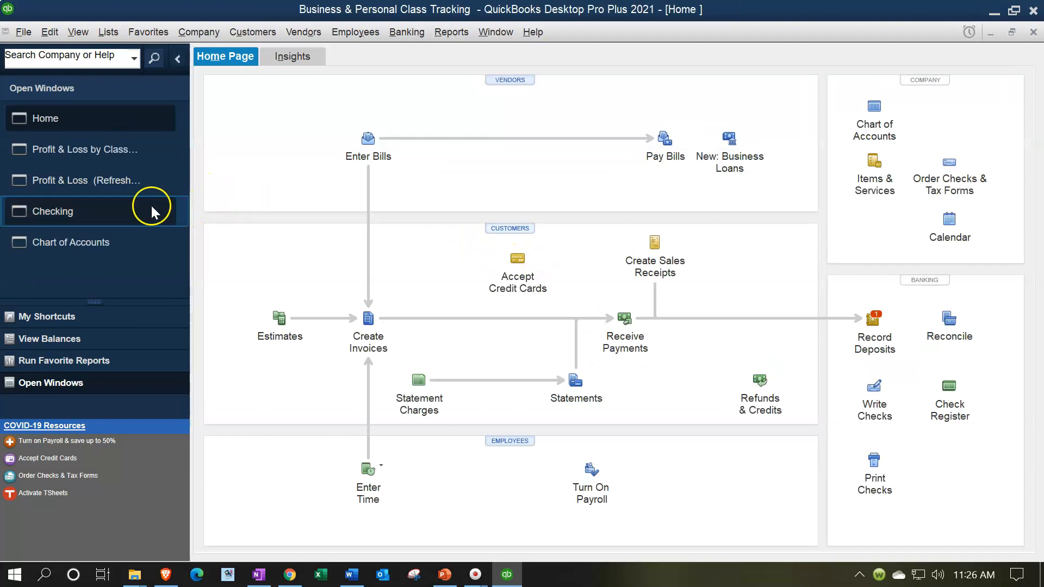
# Refresh the Profit & Loss by Class report and examine the sales under class B
pyautogui.click(104, 151)
pyautogui.click(340, 185)
pyautogui.click(342, 215)
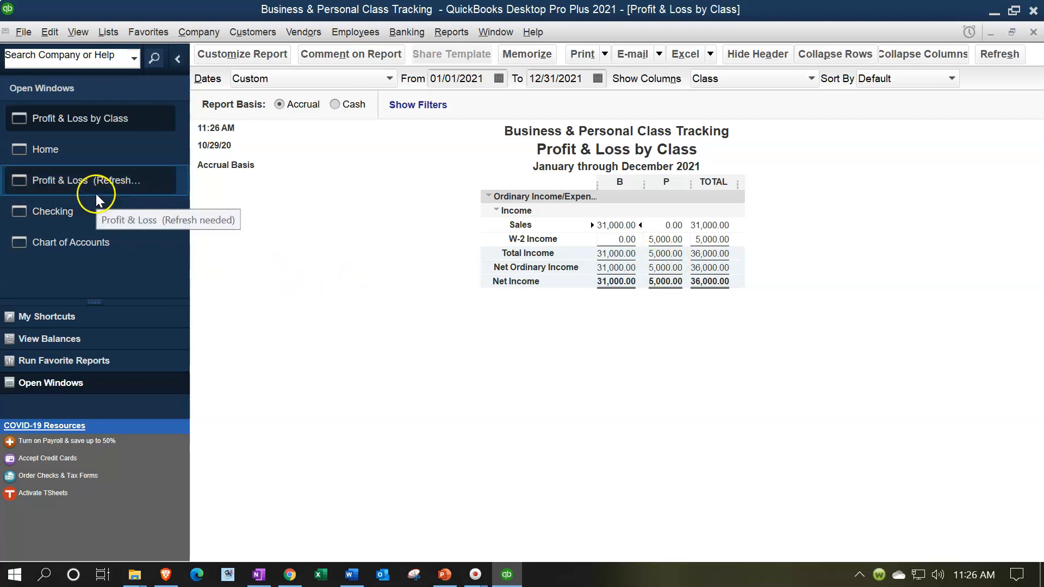
# Review the income and expense accounts in the chart of accounts, selecting Advertising and Promotion
pyautogui.click(70, 230)
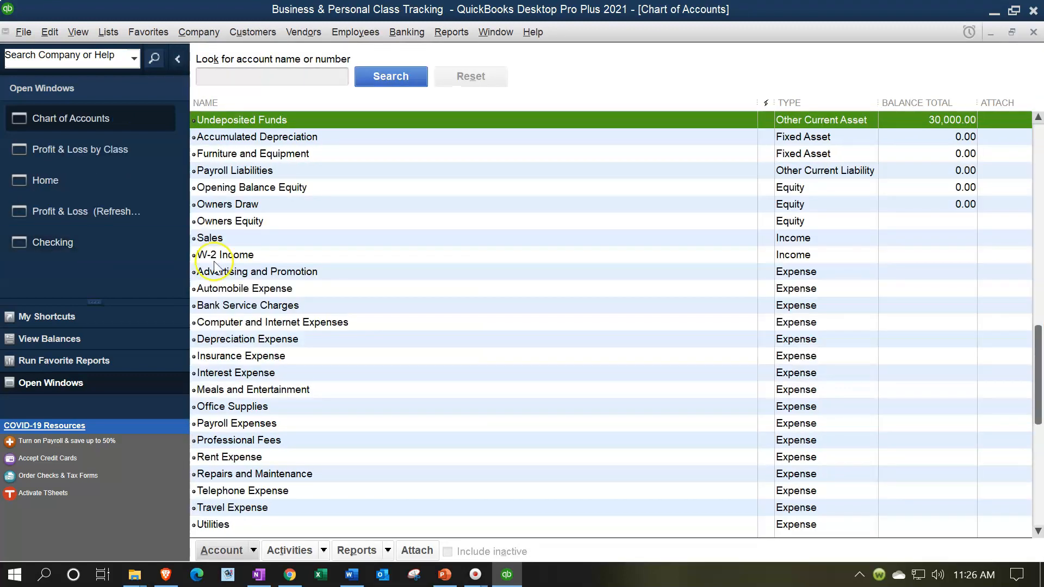
pyautogui.click(232, 260)
pyautogui.click(242, 271)
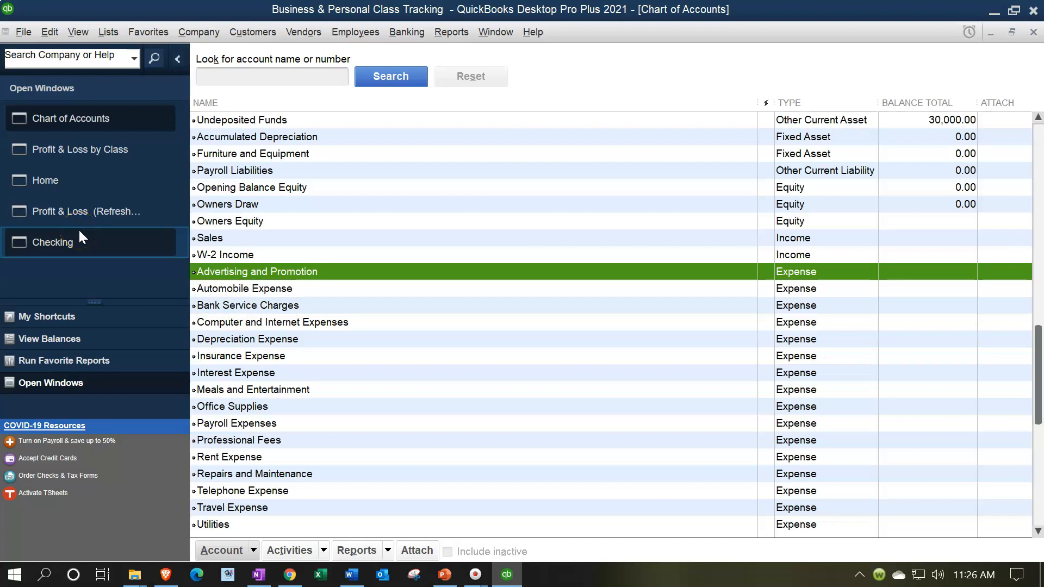
# Start a new check from the Checking account dated 01/15/2021 and set its amount to 150.00
pyautogui.click(57, 180)
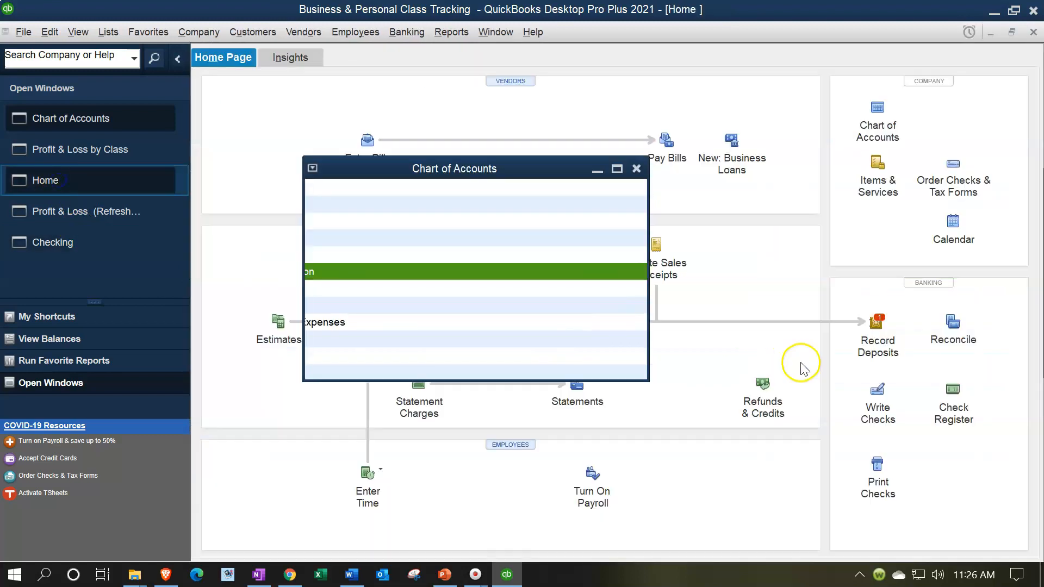
pyautogui.click(880, 402)
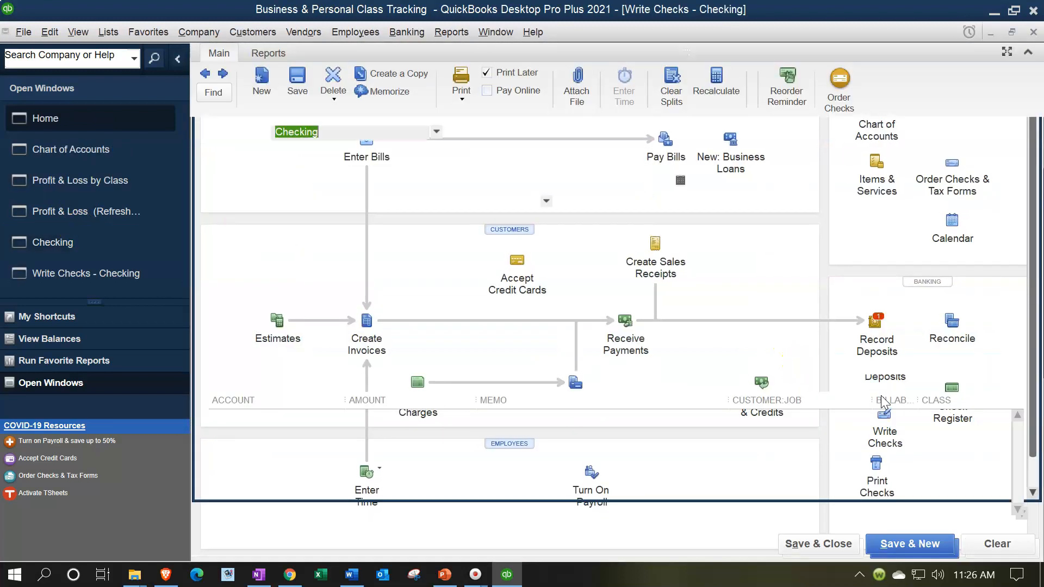
pyautogui.press('Tab')
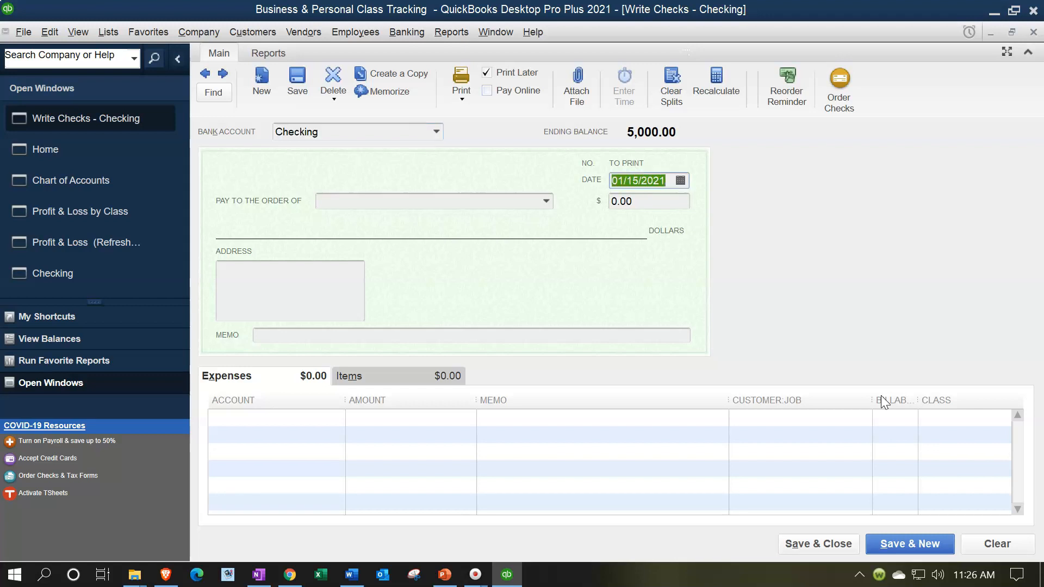
pyautogui.press('Tab')
pyautogui.press('Tab')
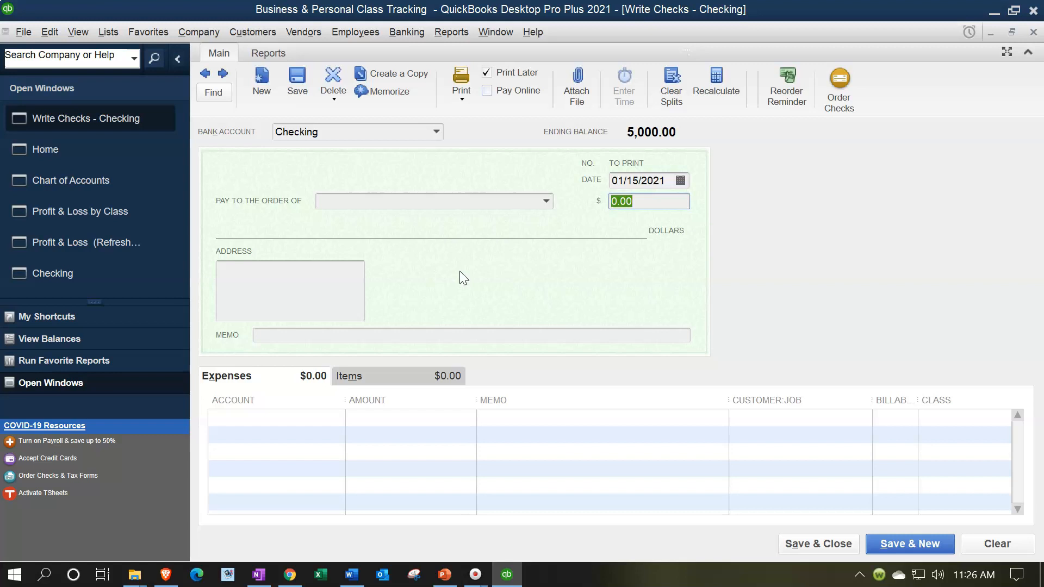
pyautogui.write('150')
# Assign the check's expense line to Advertising and Promotion with class B, then save and close the check
pyautogui.press('Tab')
pyautogui.press('Tab')
pyautogui.press('Tab')
pyautogui.write('Ad')
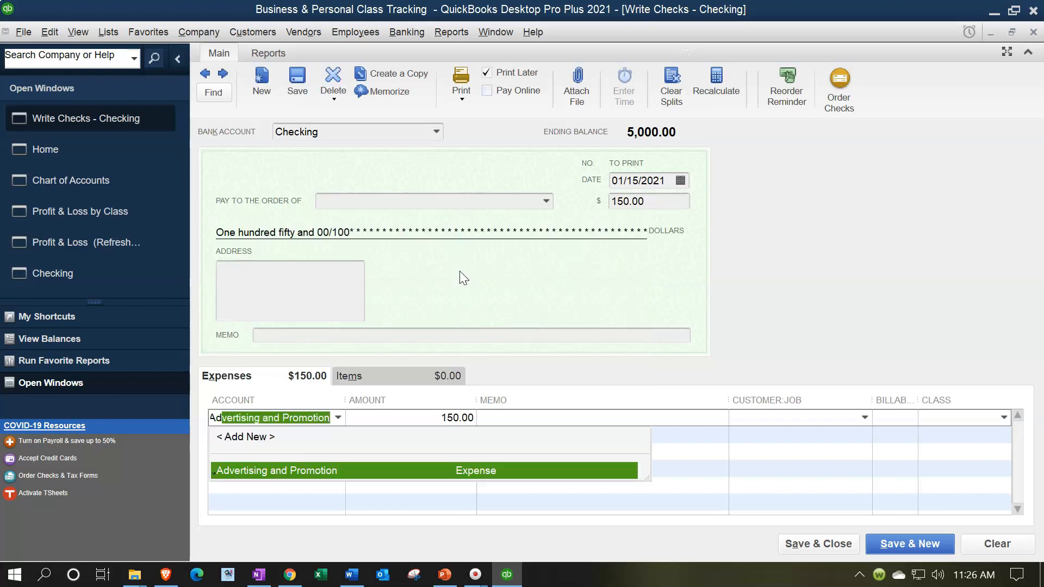
pyautogui.press('Tab')
pyautogui.press('Tab')
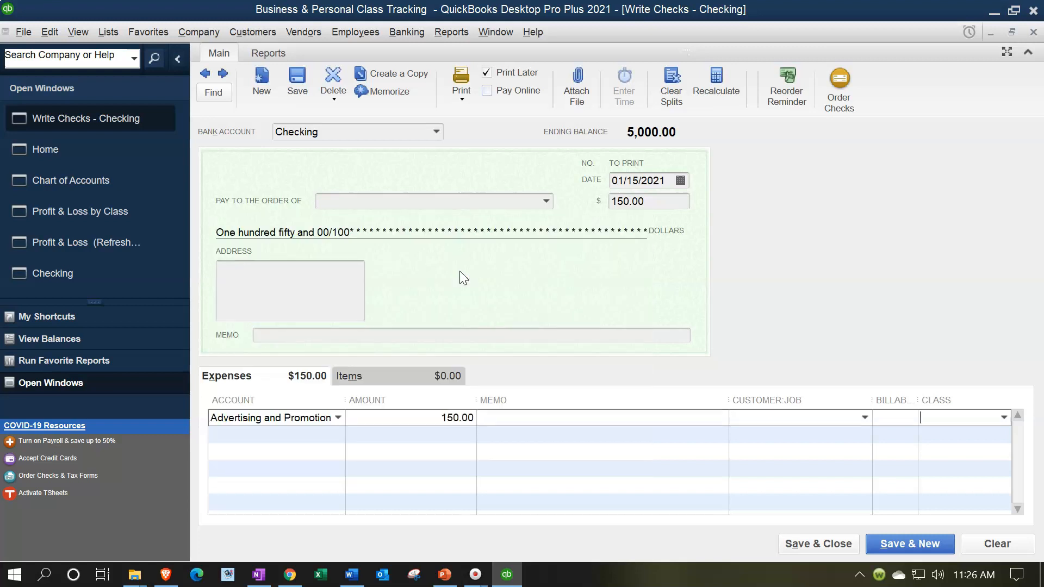
pyautogui.write('B')
pyautogui.press('Tab')
pyautogui.click(912, 421)
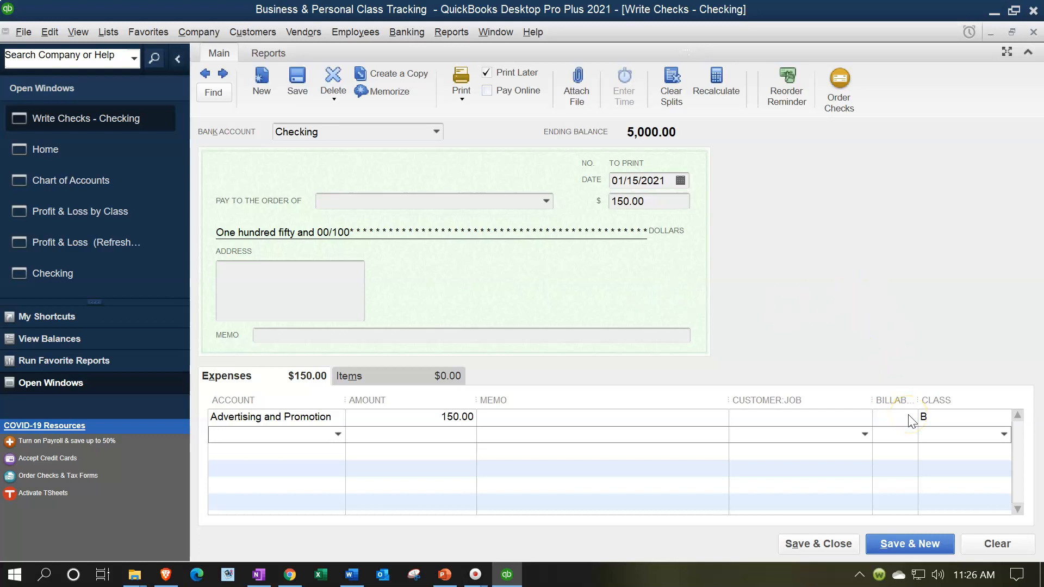
pyautogui.click(830, 545)
pyautogui.click(495, 235)
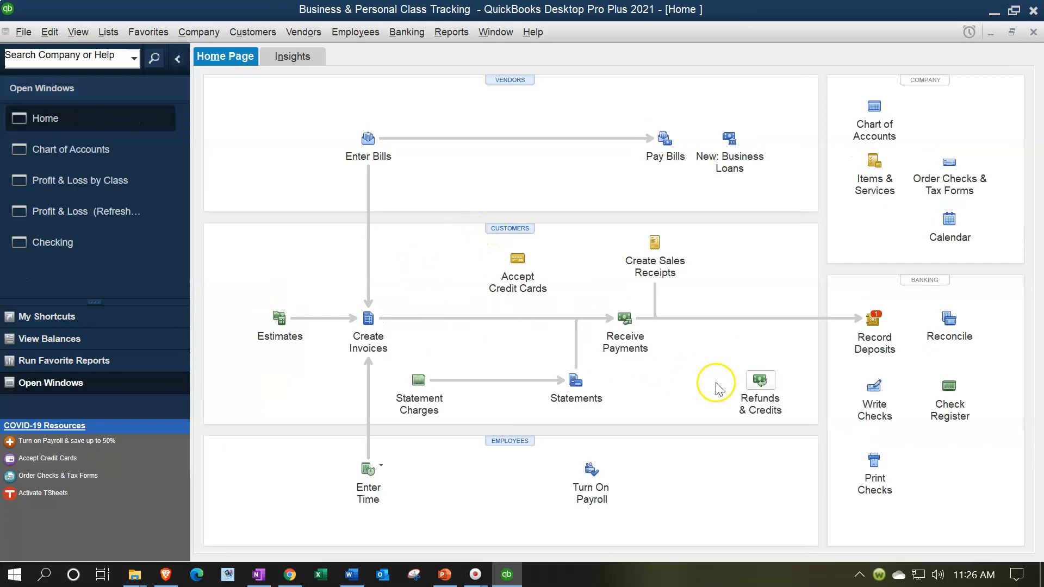
# Create another check from Checking for 350.00 and assign its expense line to Automobile Expense
pyautogui.click(873, 389)
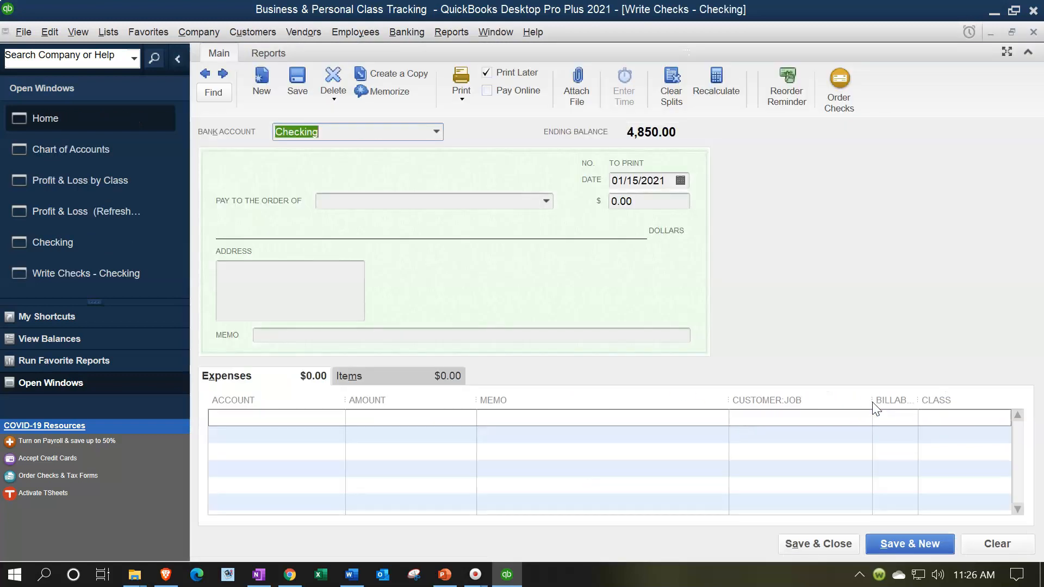
pyautogui.press('Tab')
pyautogui.press('Tab')
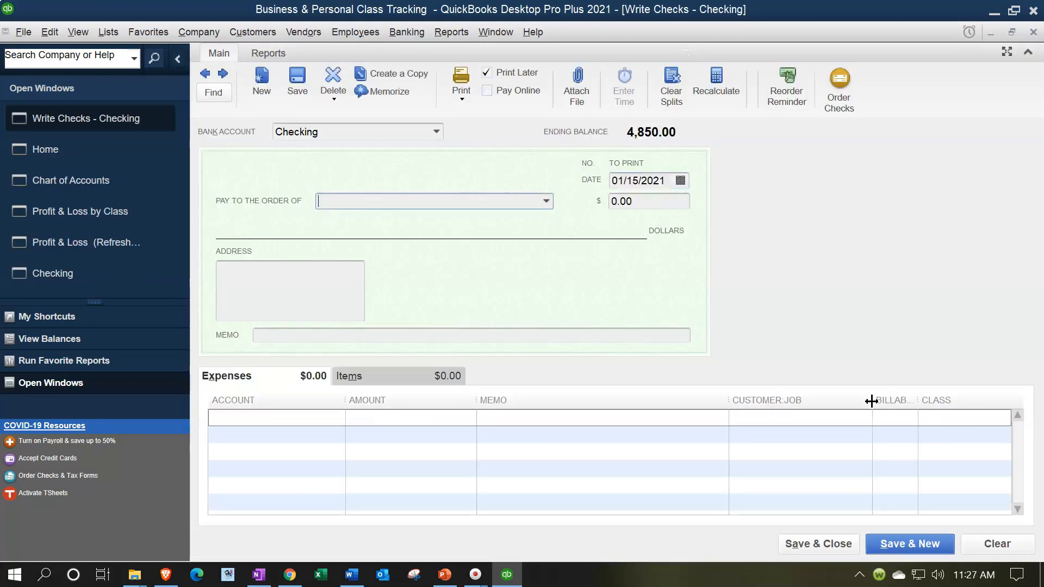
pyautogui.press('Tab')
pyautogui.write('350')
pyautogui.press('Tab')
pyautogui.press('Tab')
pyautogui.click(326, 423)
pyautogui.click(334, 421)
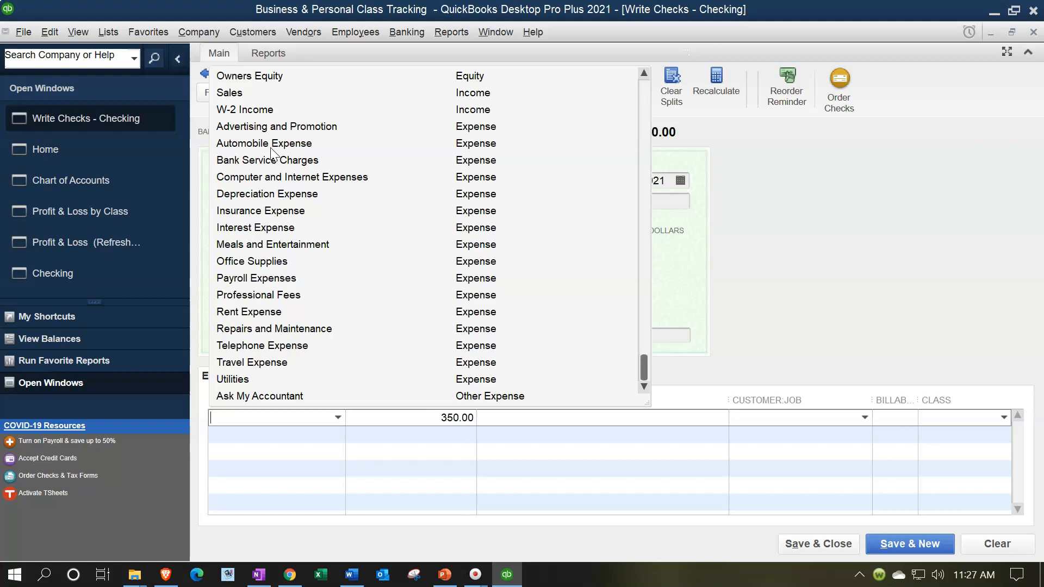
pyautogui.click(272, 147)
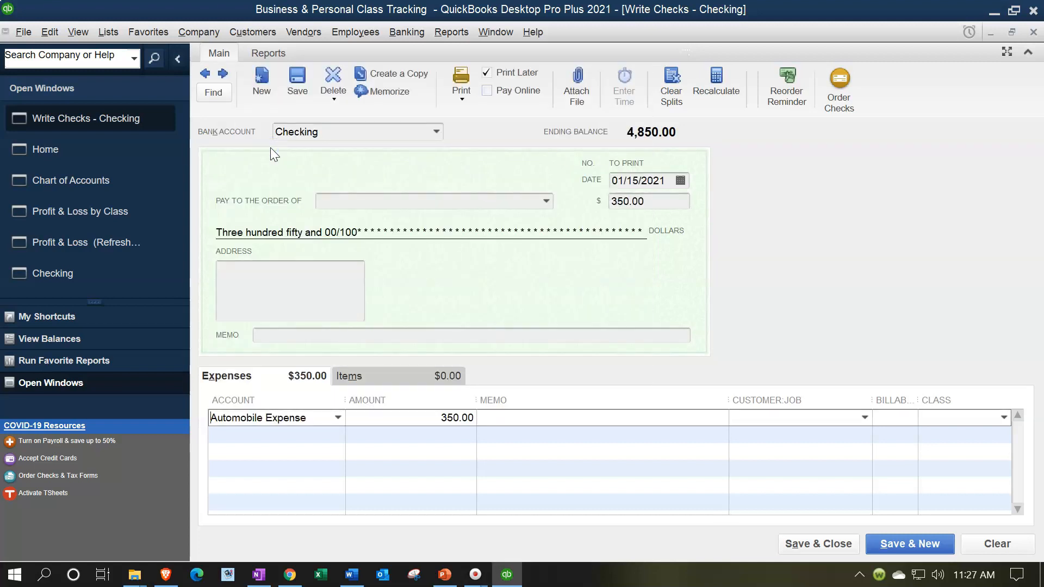
# Switch to Calculator, keep it on top in compact view, and compute 350 times 0.9
pyautogui.press('Tab')
pyautogui.press('Tab')
pyautogui.press('XF86Calculator')
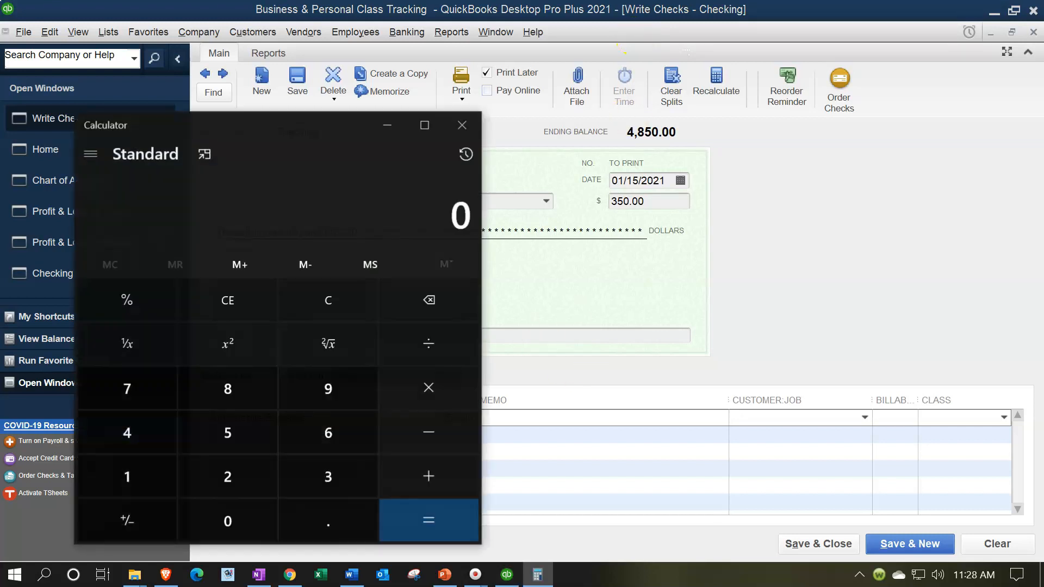
pyautogui.click(204, 154)
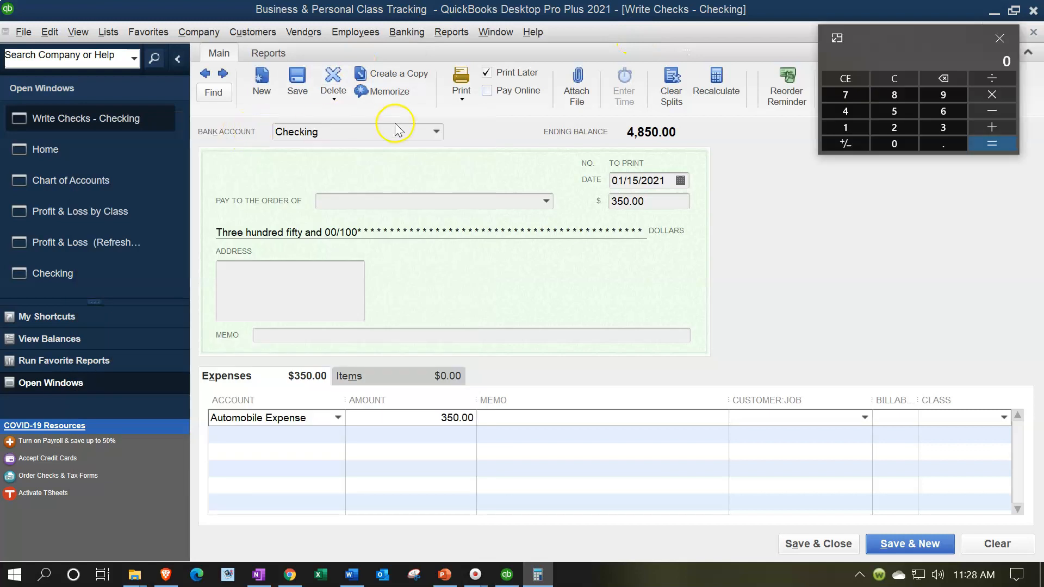
pyautogui.write('350*.9')
pyautogui.press('Return')
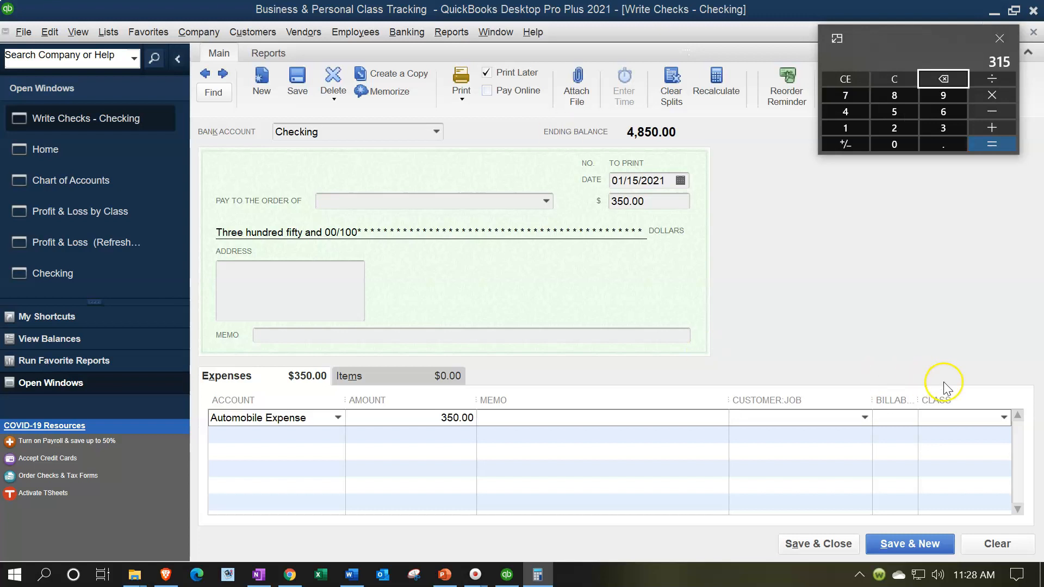
# Return to the check and set the first Automobile Expense line to class B with an amount of 315.00
pyautogui.click(946, 416)
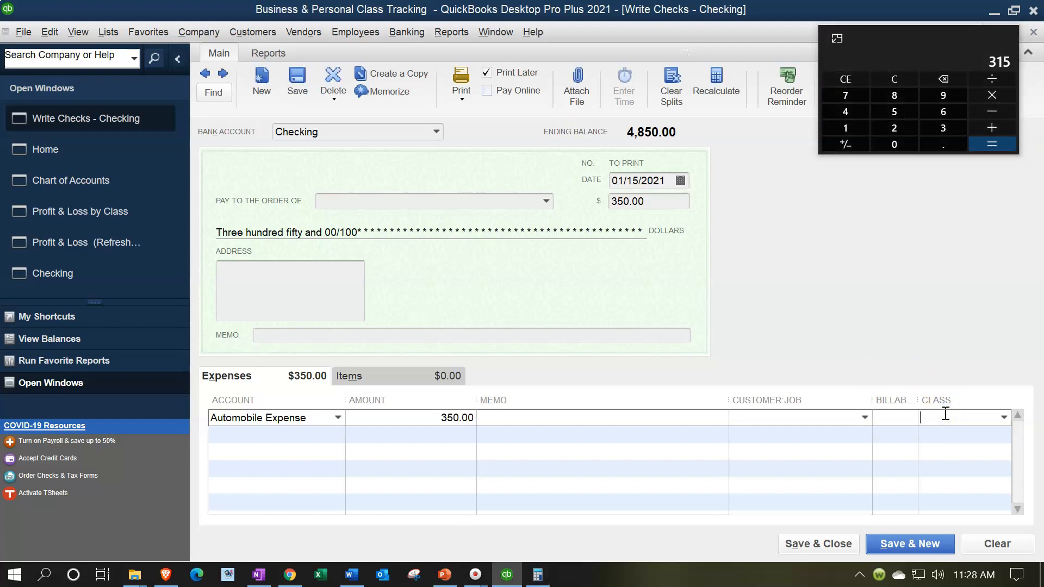
pyautogui.write('B')
pyautogui.click(444, 418)
pyautogui.moveTo(444, 420); pyautogui.dragTo(515, 430)
pyautogui.write('315')
pyautogui.press('Tab')
pyautogui.press('Tab')
pyautogui.press('Tab')
pyautogui.press('Tab')
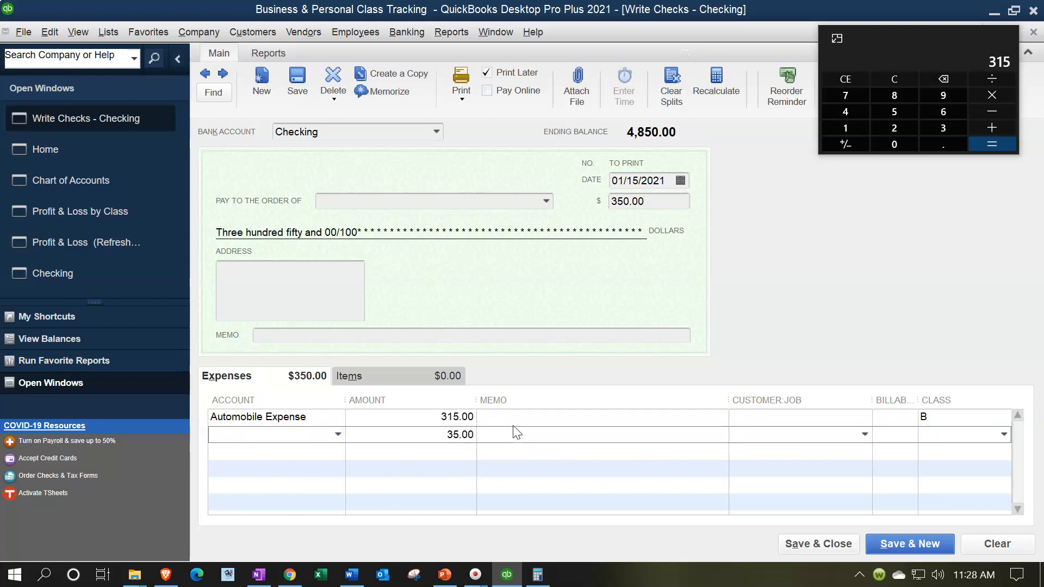
# Assign the remaining 35.00 expense line to Automobile Expense with class P
pyautogui.write('a')
pyautogui.press('Tab')
pyautogui.press('Tab')
pyautogui.press('Tab')
pyautogui.press('Tab')
pyautogui.write('p')
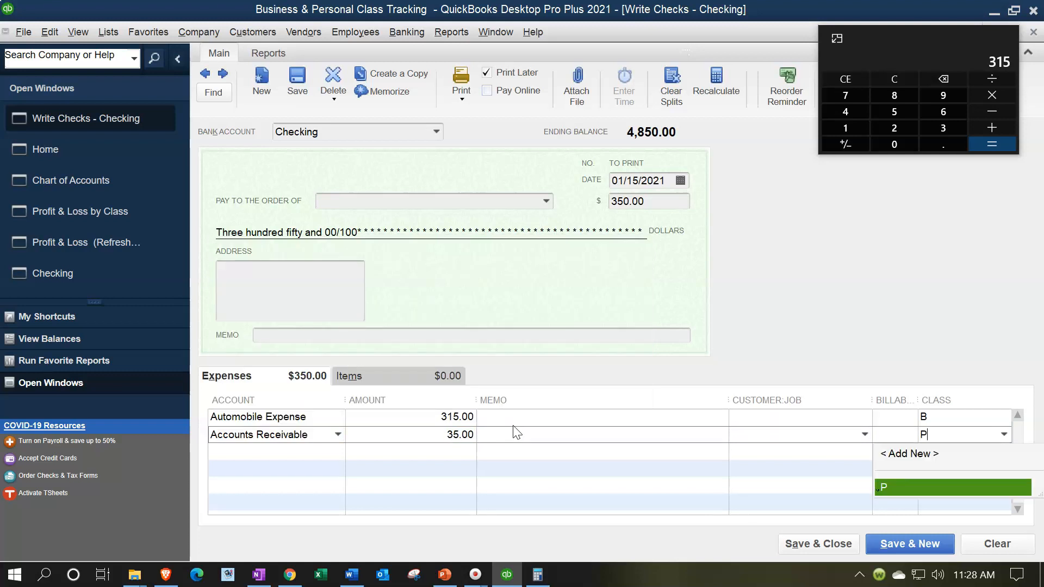
pyautogui.press('Tab')
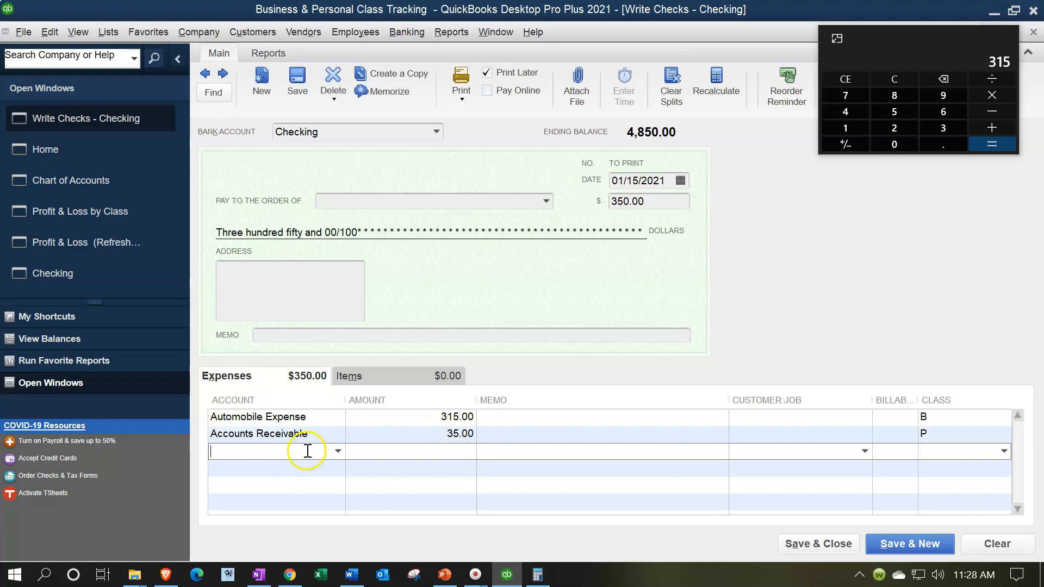
pyautogui.click(298, 433)
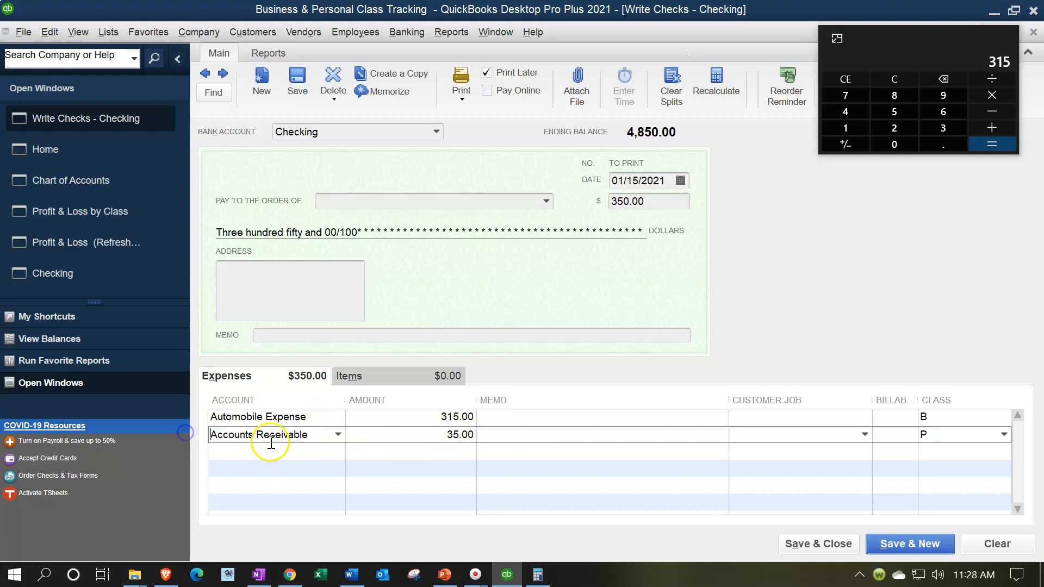
pyautogui.write('Automobile Expense')
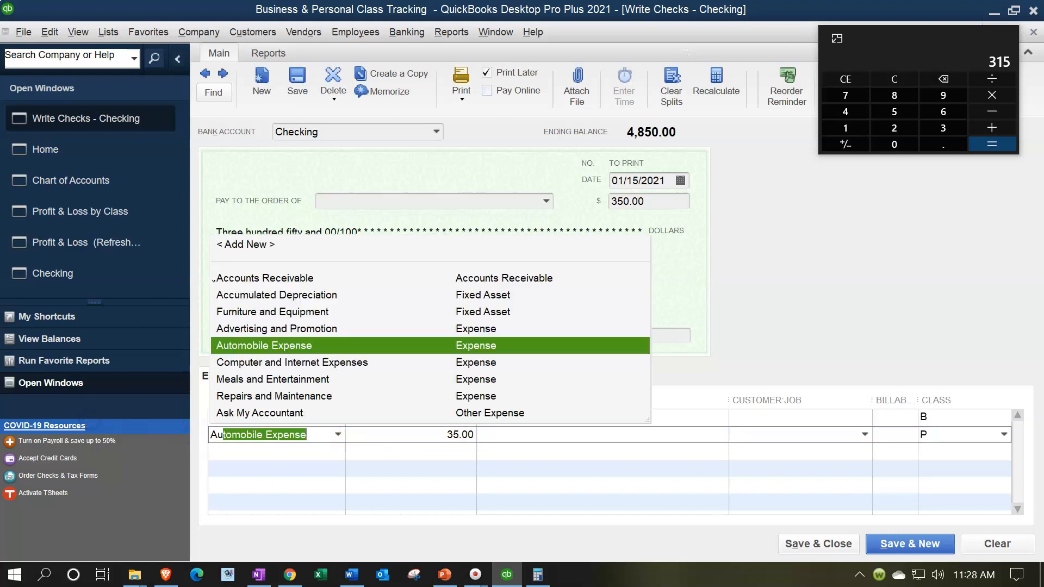
pyautogui.press('Tab')
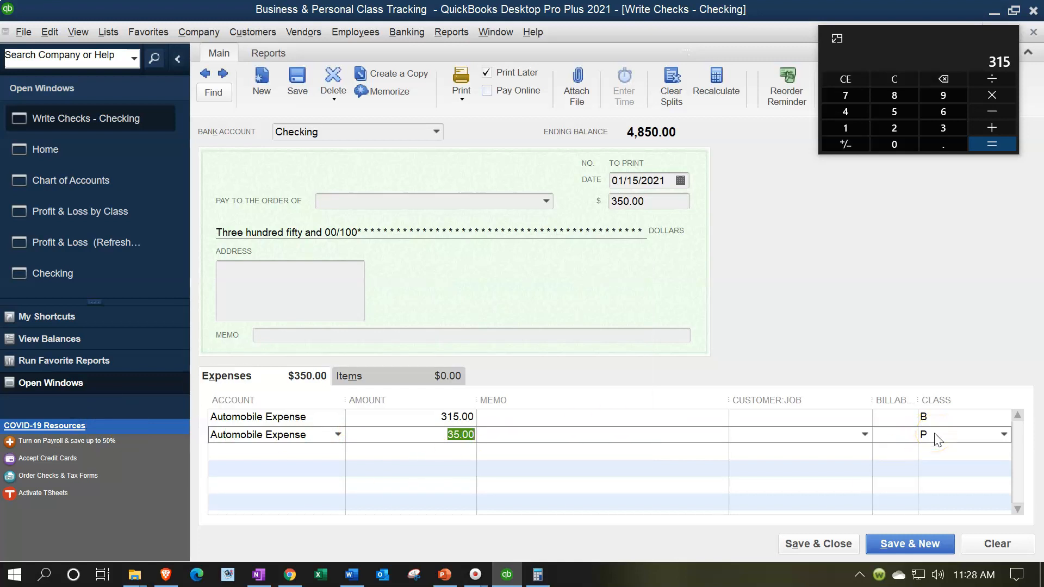
# Put the calculator out of the way, then save and close the split automobile check
pyautogui.click(900, 41)
pyautogui.moveTo(900, 41); pyautogui.dragTo(1043, 43)
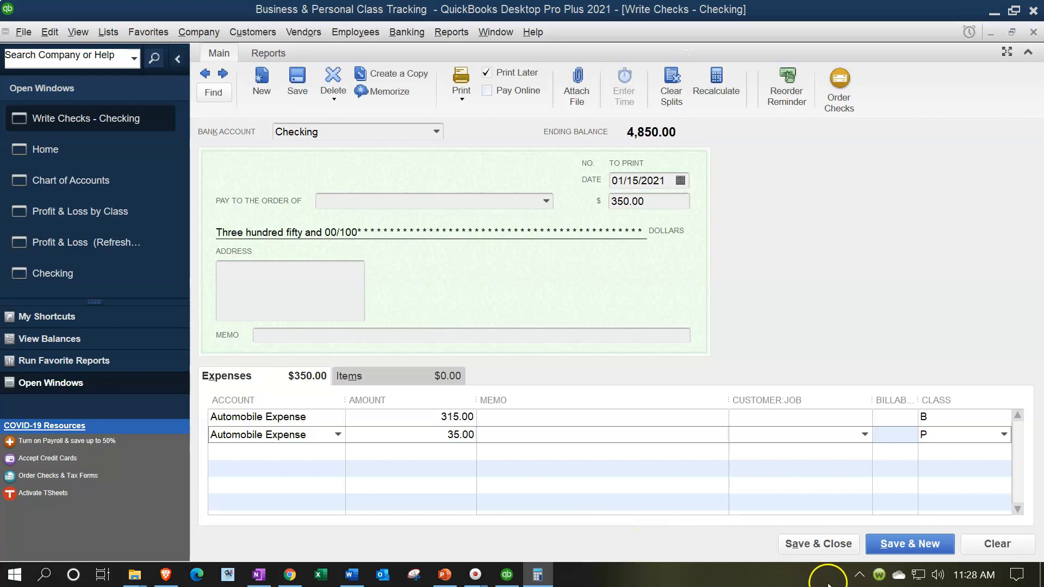
pyautogui.click(837, 542)
pyautogui.click(496, 228)
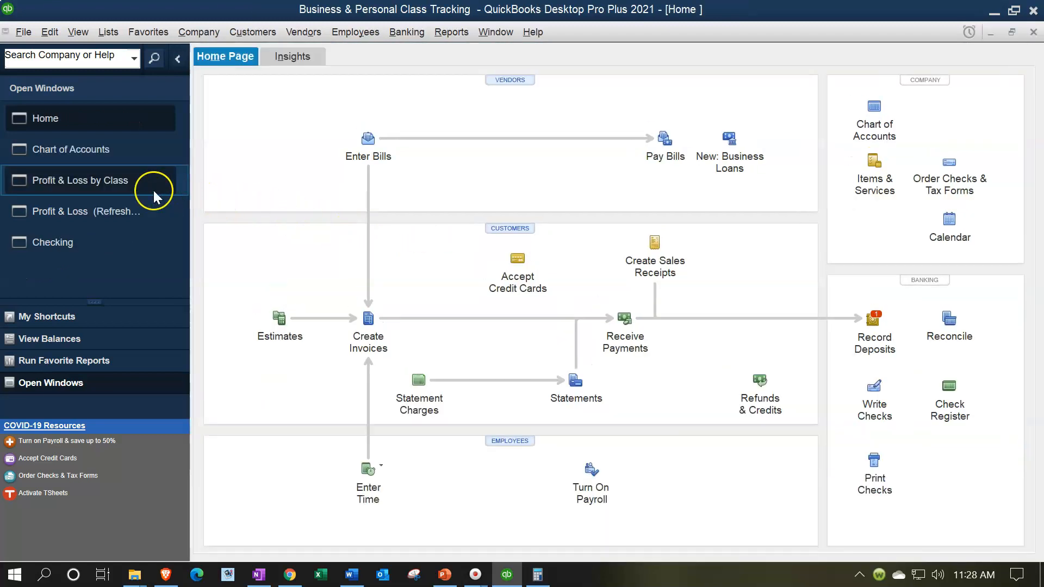
# Open the Profit & Loss by Class report and examine how Automobile Expense is split between classes B and P
pyautogui.click(99, 152)
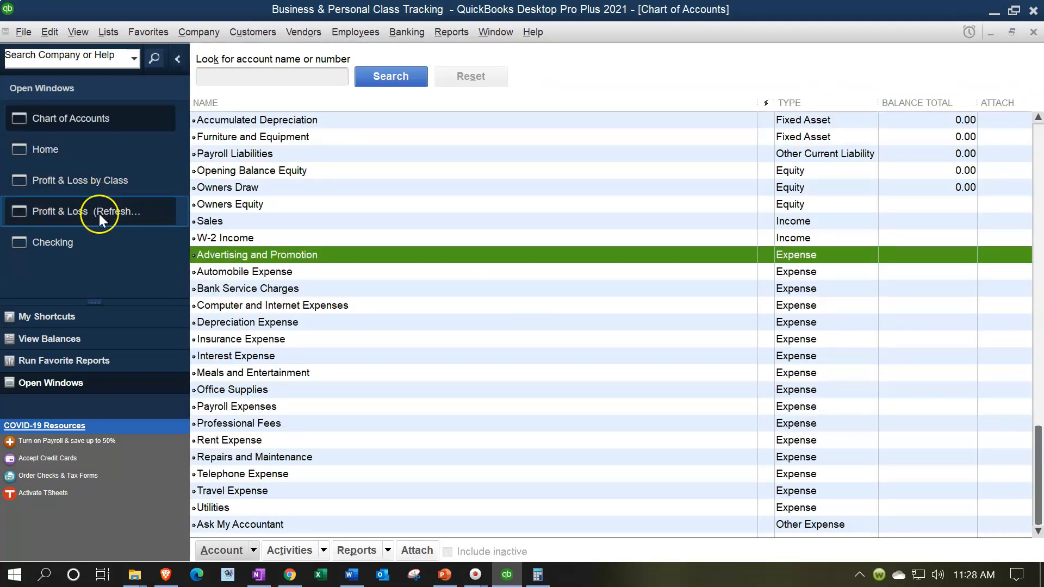
pyautogui.click(90, 180)
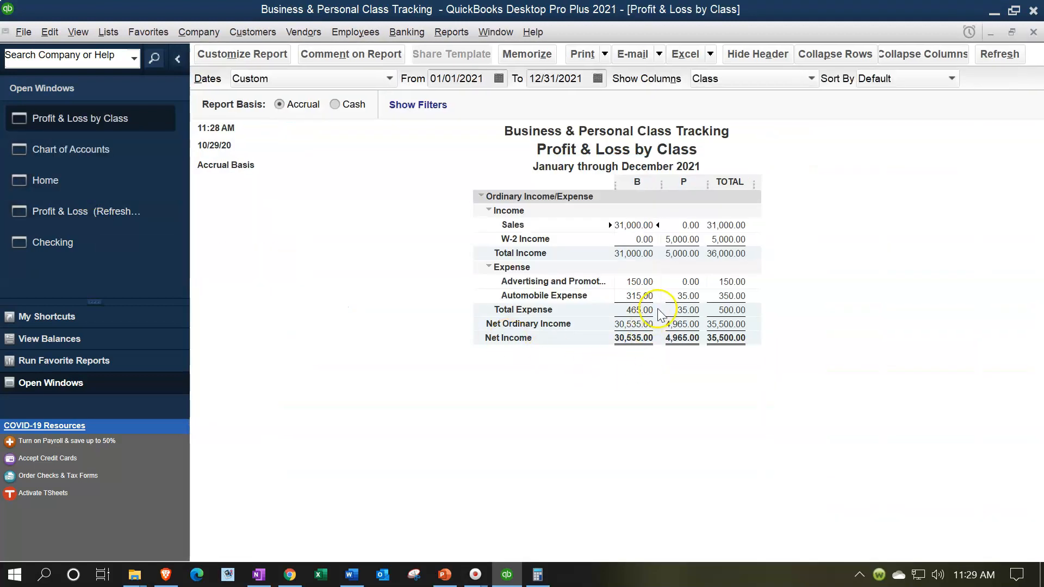
pyautogui.click(681, 296)
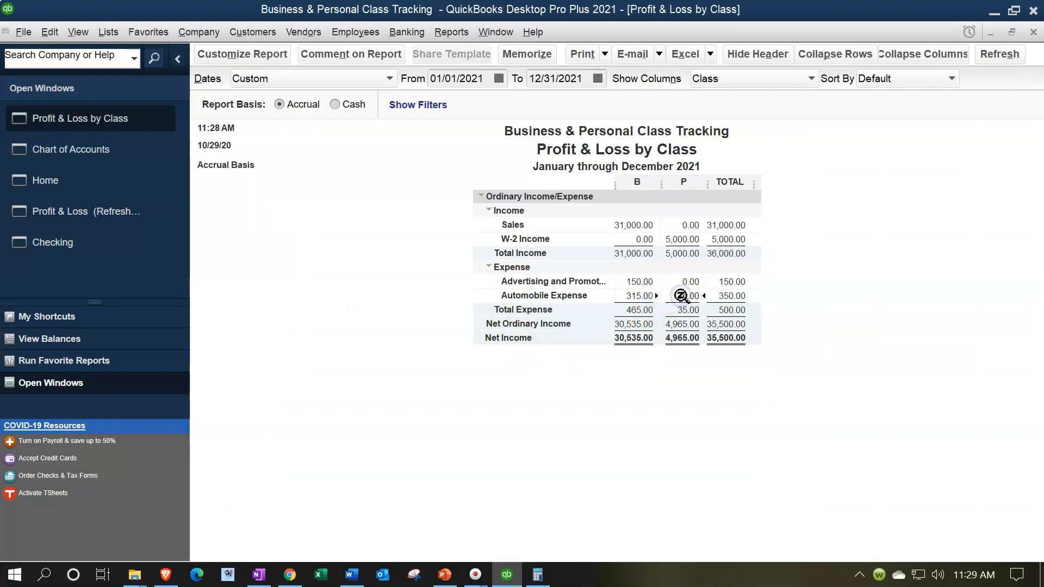
# Create a new check from Checking for 30.00 and assign its expense line to Bank Service Charges
pyautogui.click(97, 176)
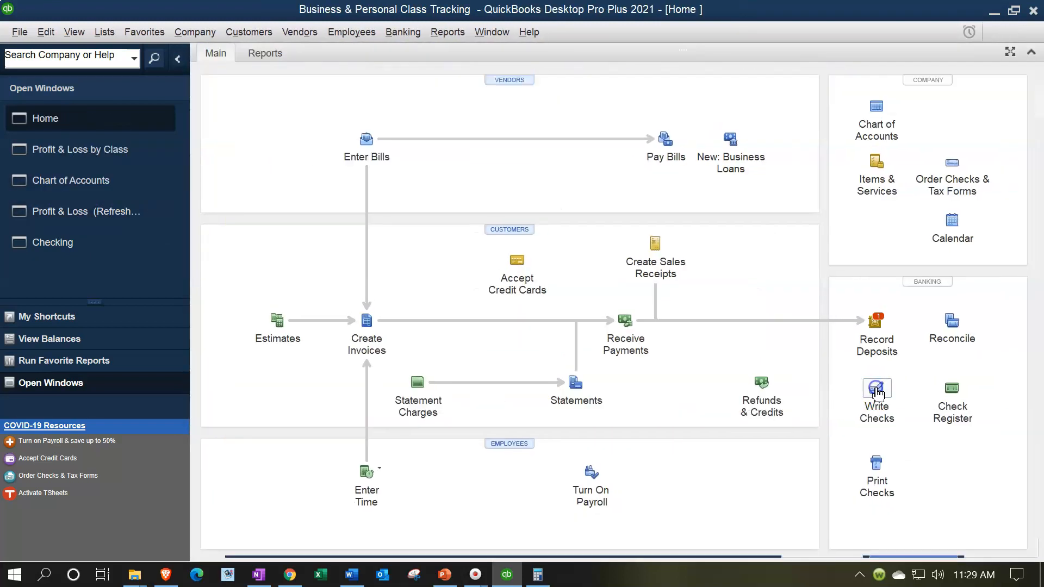
pyautogui.click(875, 390)
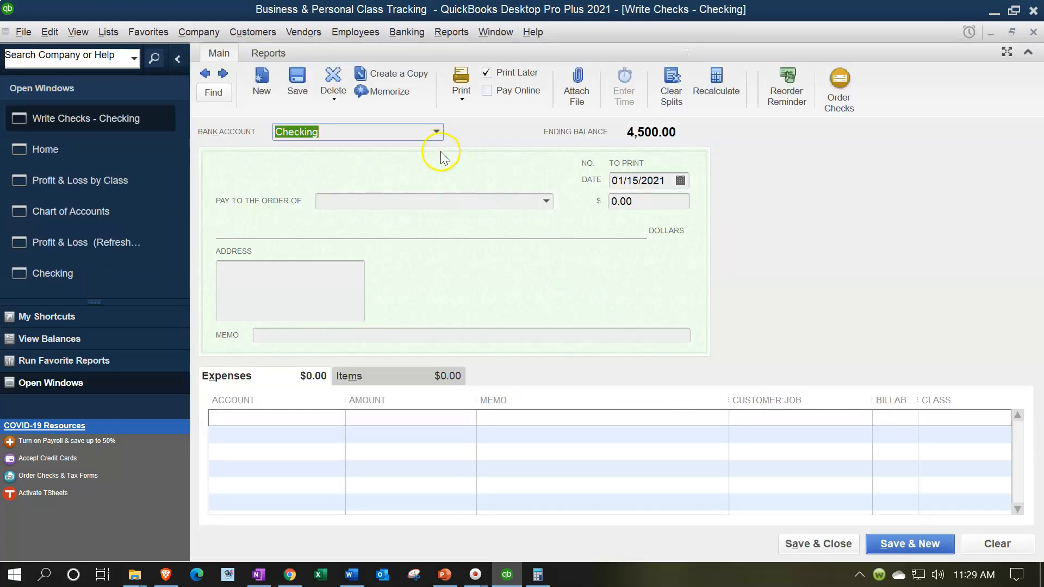
pyautogui.click(327, 416)
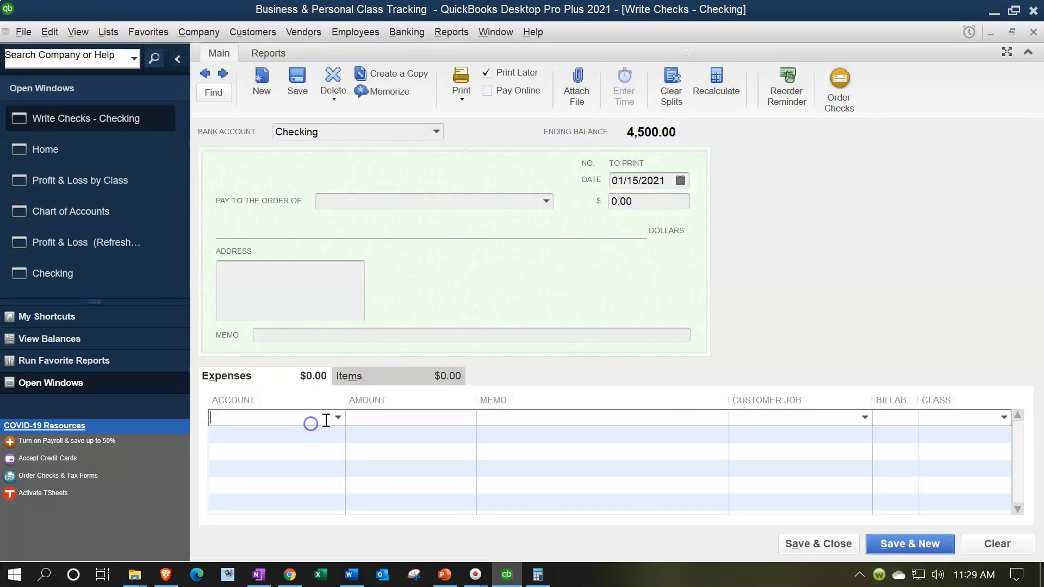
pyautogui.click(336, 417)
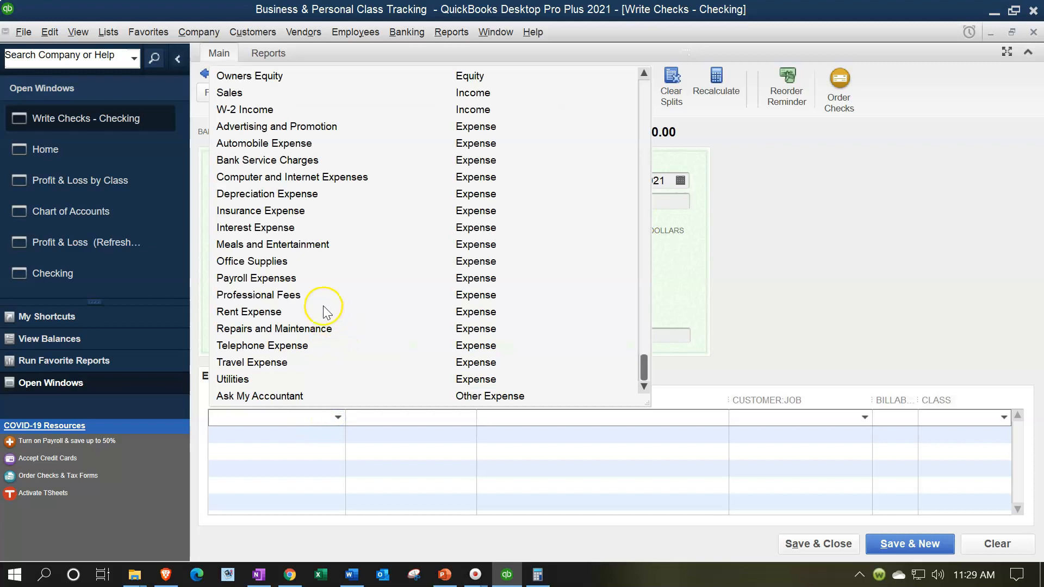
pyautogui.click(279, 162)
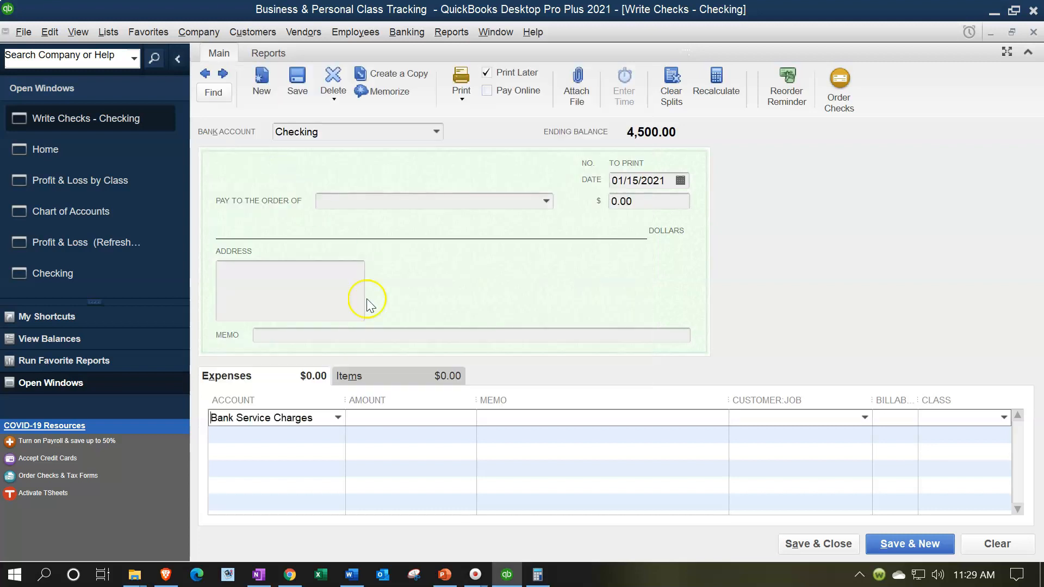
pyautogui.click(637, 202)
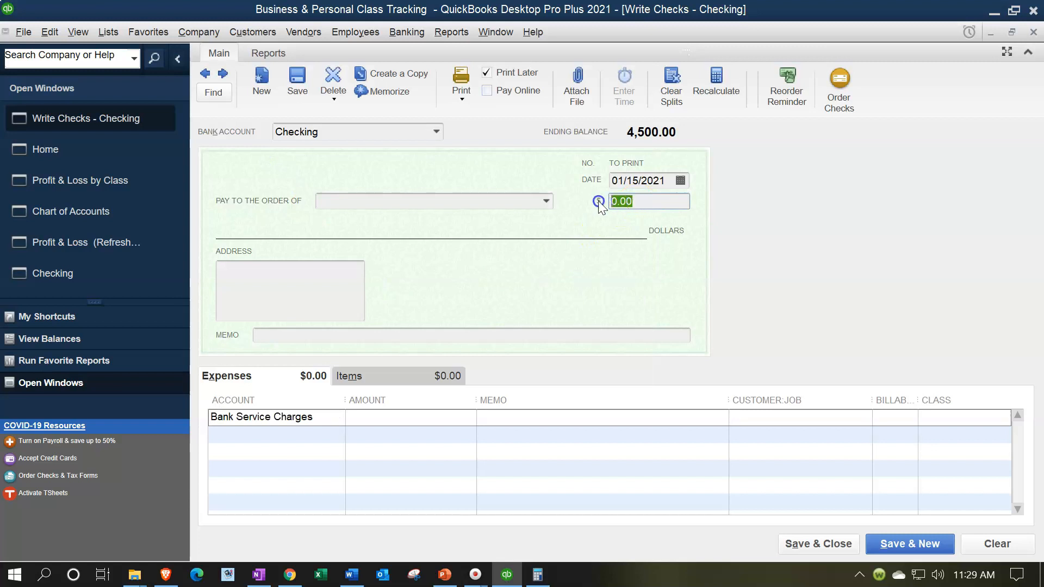
pyautogui.write('30')
pyautogui.press('Tab')
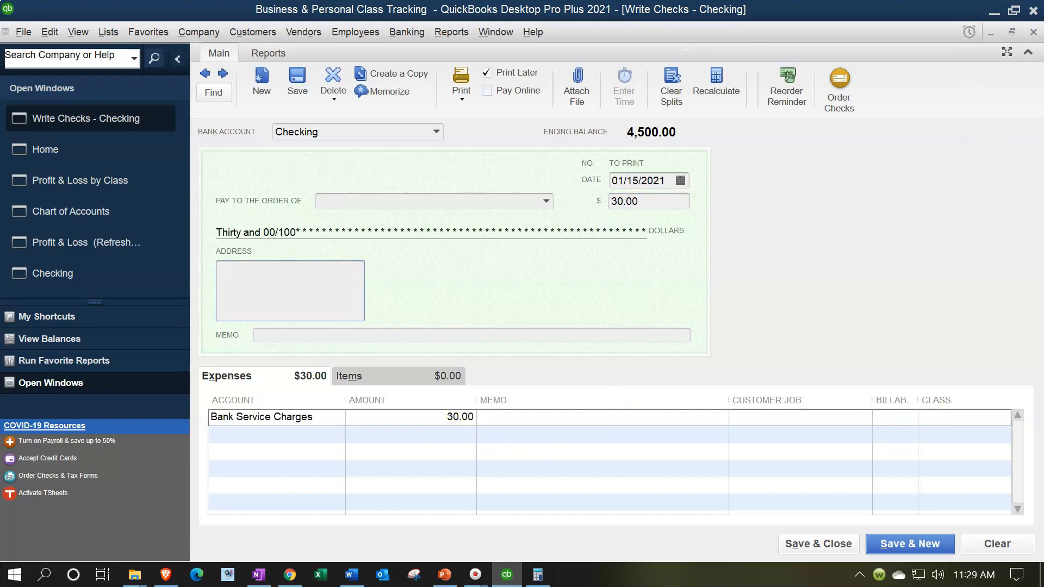
# Bring up the calculator beside the check and calculate 30 × .9 for the business share
pyautogui.click(537, 574)
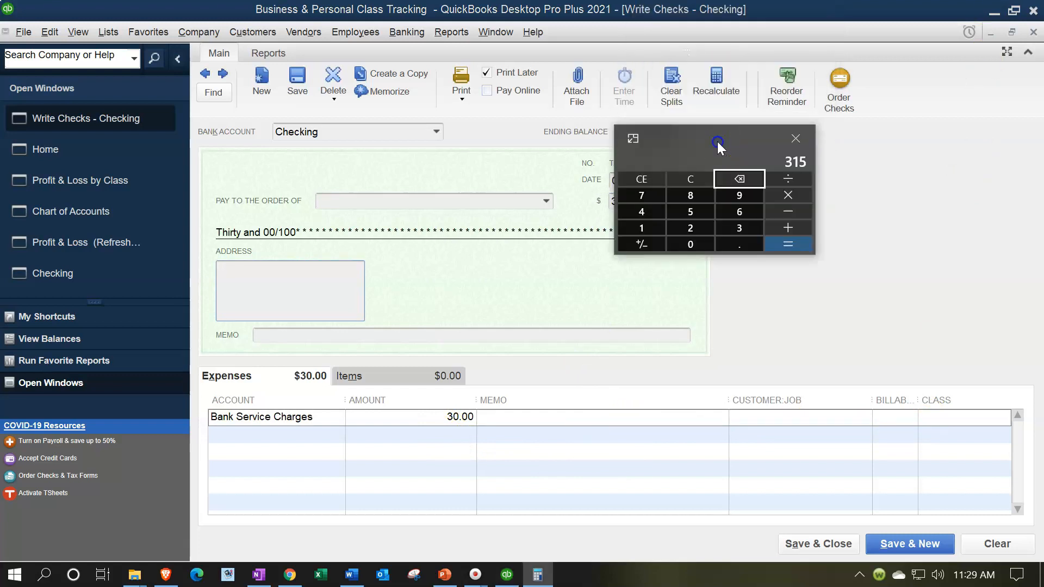
pyautogui.moveTo(717, 141); pyautogui.dragTo(839, 165)
pyautogui.click(808, 200)
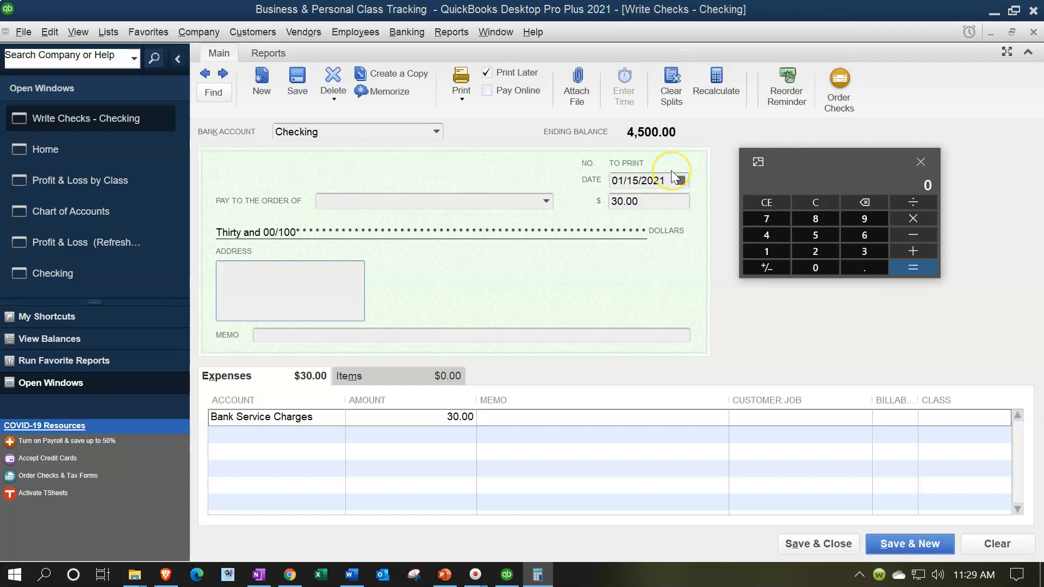
pyautogui.write('30*.')
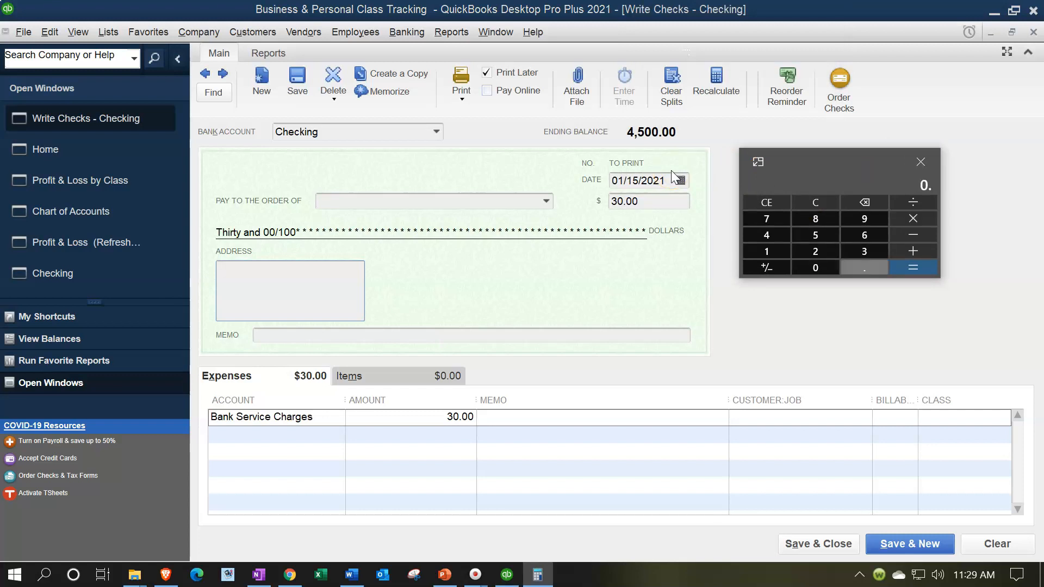
pyautogui.write('9')
pyautogui.press('Return')
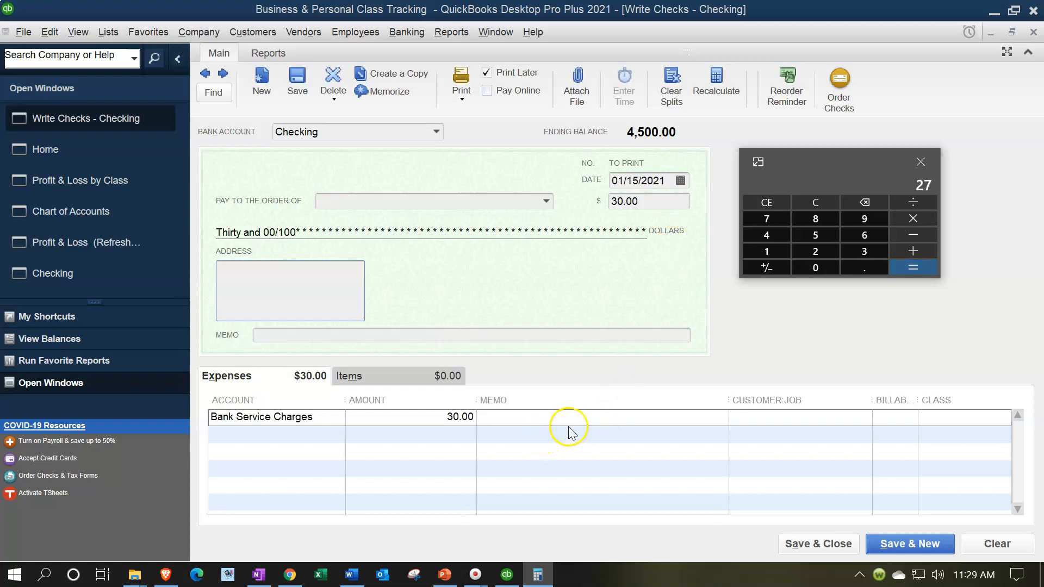
# Set the Bank Service Charges expense line to 27.00 and assign it to class B
pyautogui.click(442, 415)
pyautogui.write('27')
pyautogui.press('Tab')
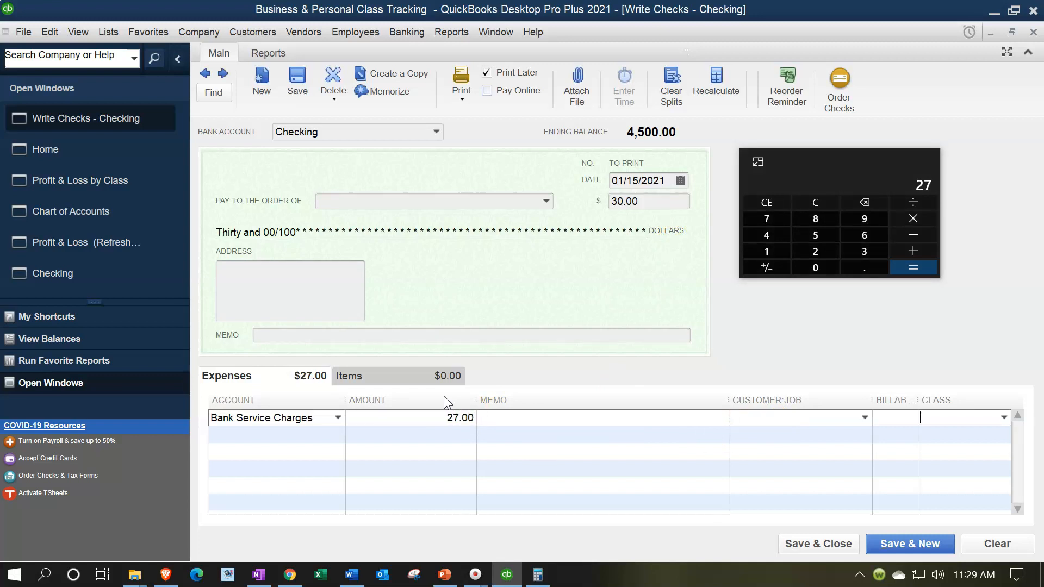
pyautogui.press('Tab')
pyautogui.press('Tab')
pyautogui.write('B')
pyautogui.press('Tab')
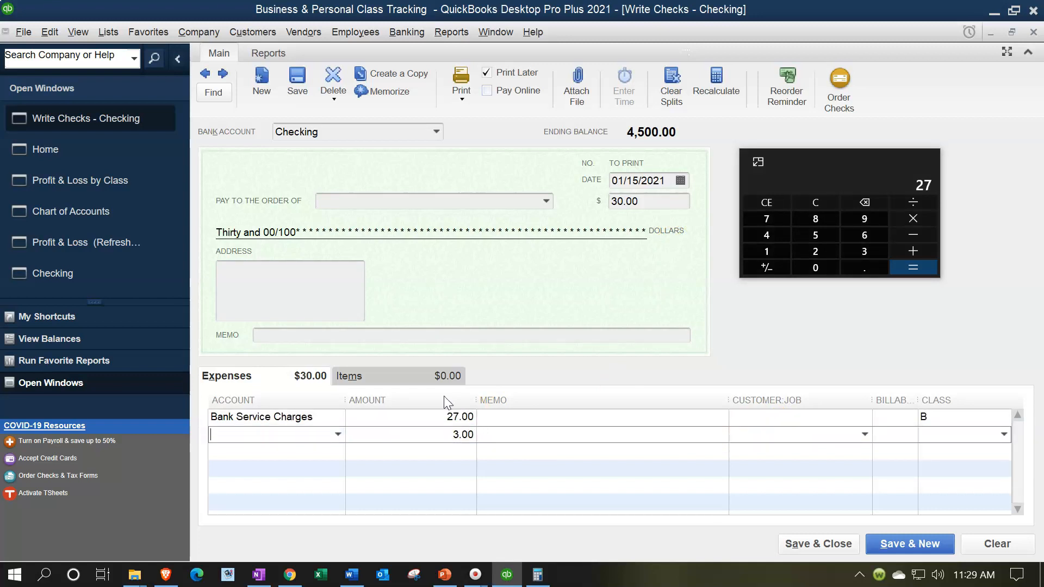
# Assign the remaining 3.00 expense line to Bank Service Charges with class P
pyautogui.write('Ba')
pyautogui.press('Tab')
pyautogui.press('Tab')
pyautogui.press('Tab')
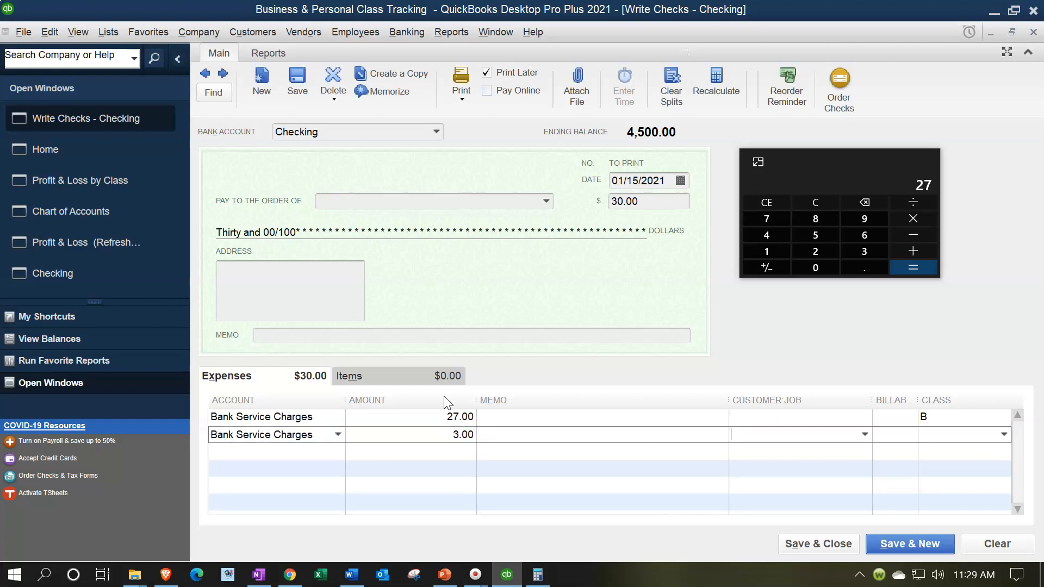
pyautogui.write('P')
pyautogui.press('Tab')
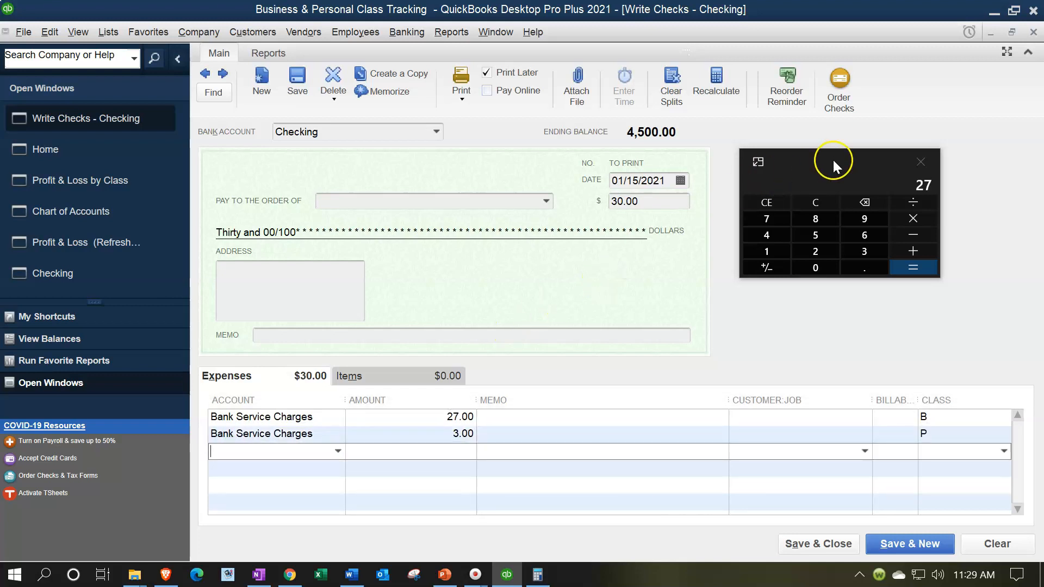
# Put the calculator out of the way, then save the split bank charges check and start a new one, accepting the future date
pyautogui.moveTo(833, 160); pyautogui.dragTo(809, 0)
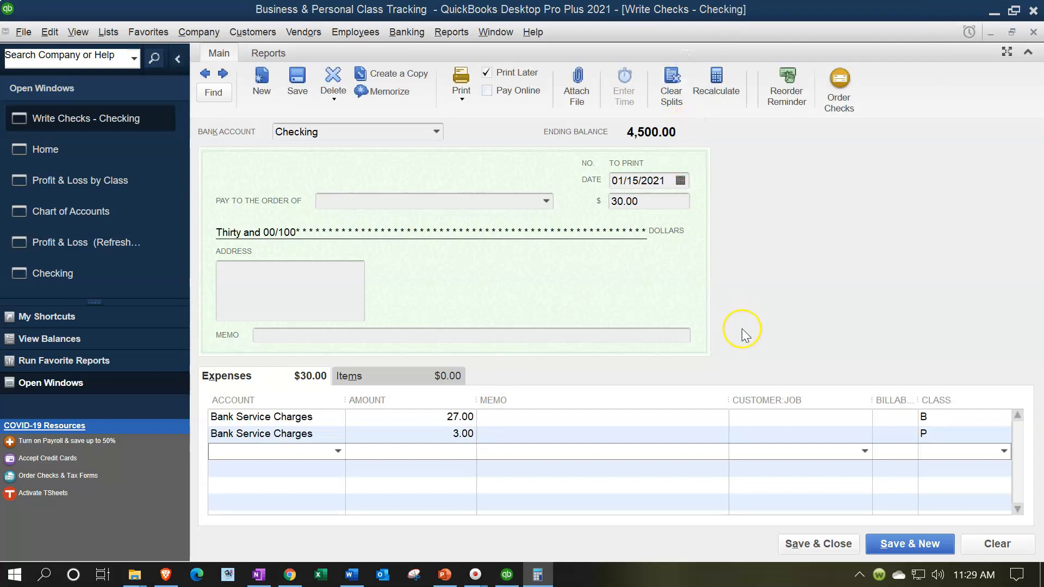
pyautogui.click(898, 543)
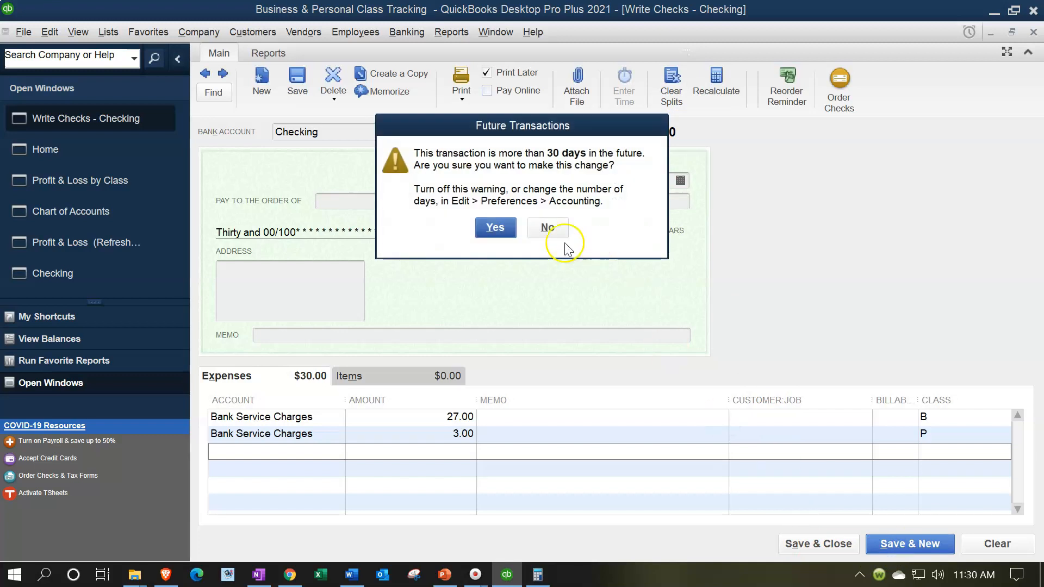
pyautogui.press('Return')
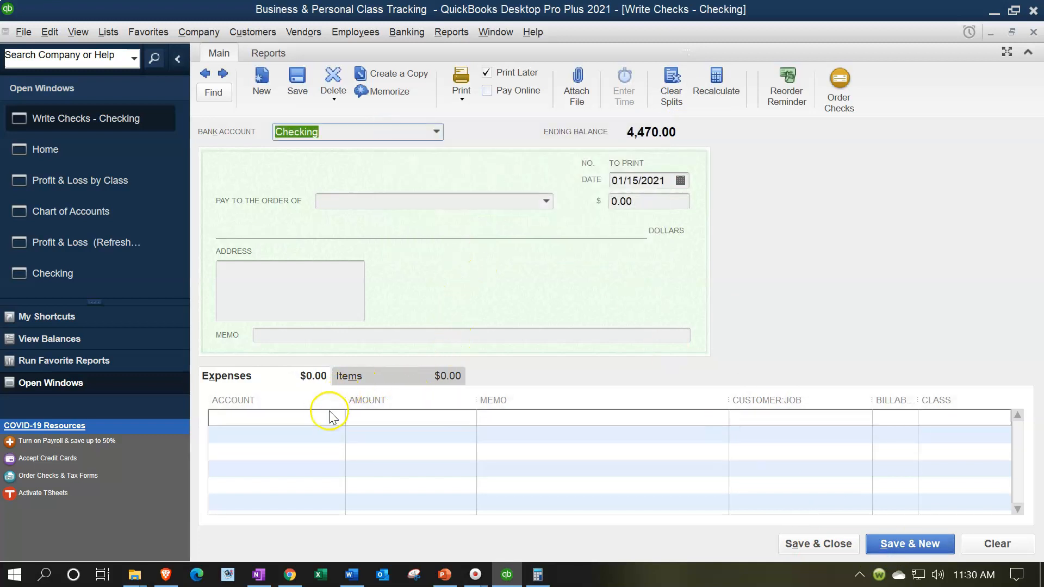
# Assign the new check's first expense line to Computer and Internet Expenses and widen the account column to fit the name
pyautogui.click(338, 419)
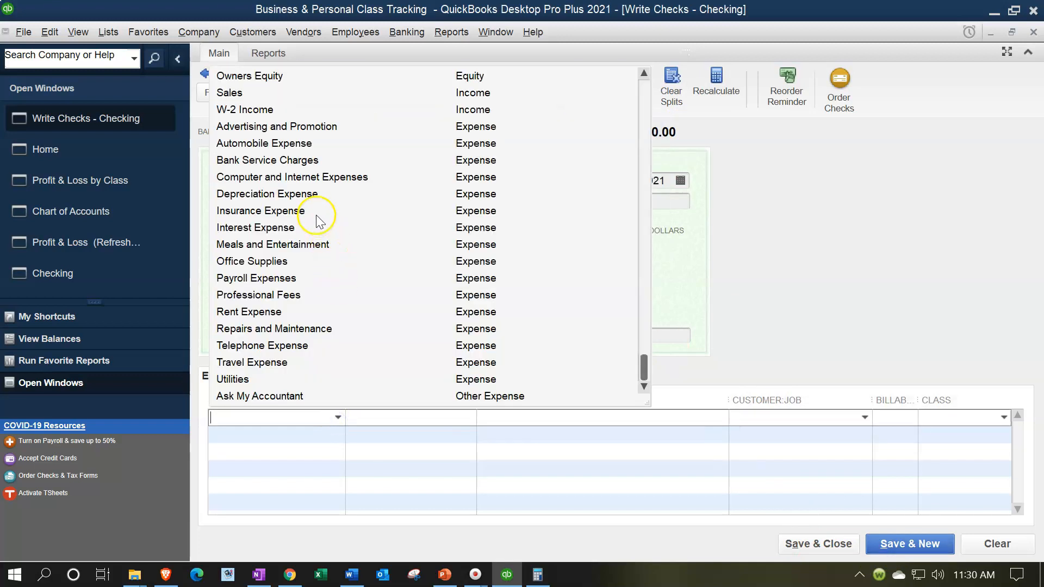
pyautogui.click(308, 177)
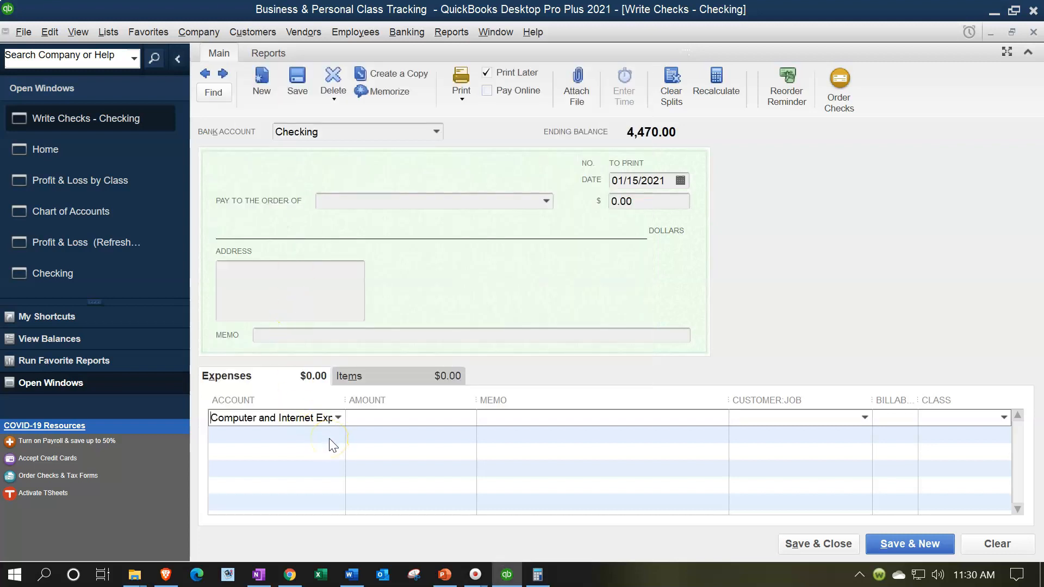
pyautogui.moveTo(345, 401); pyautogui.dragTo(409, 404)
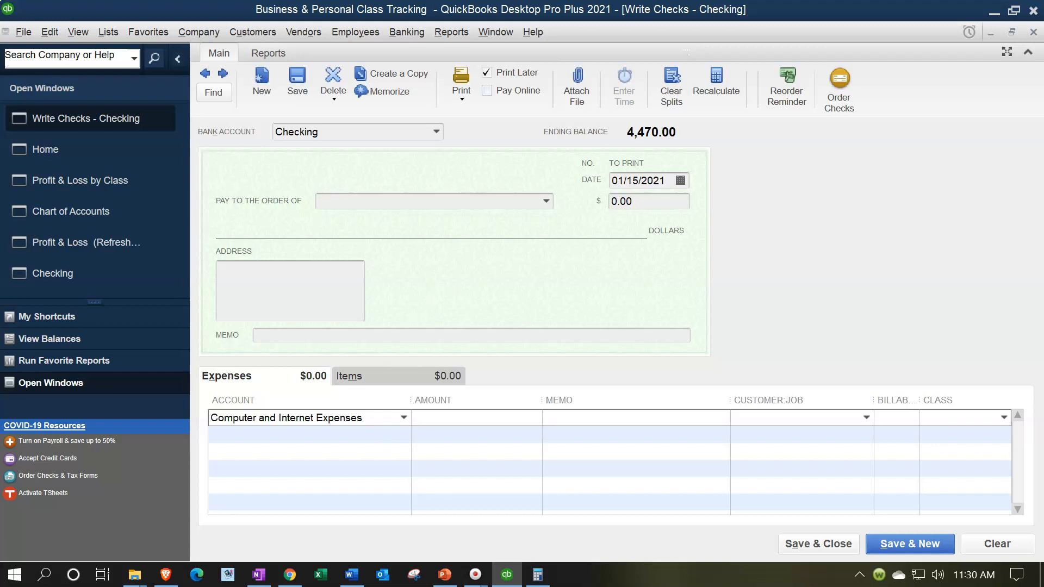
# Bring the calculator back beside the check and set the check amount to 75.00
pyautogui.moveTo(763, 0); pyautogui.dragTo(815, 185)
pyautogui.click(809, 225)
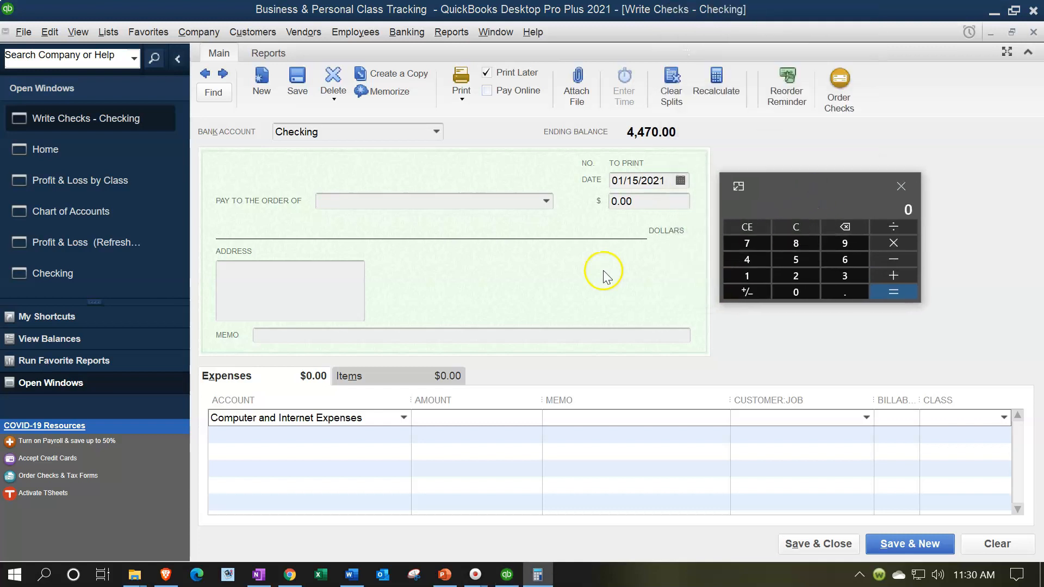
pyautogui.click(643, 202)
pyautogui.moveTo(643, 202); pyautogui.dragTo(265, 201)
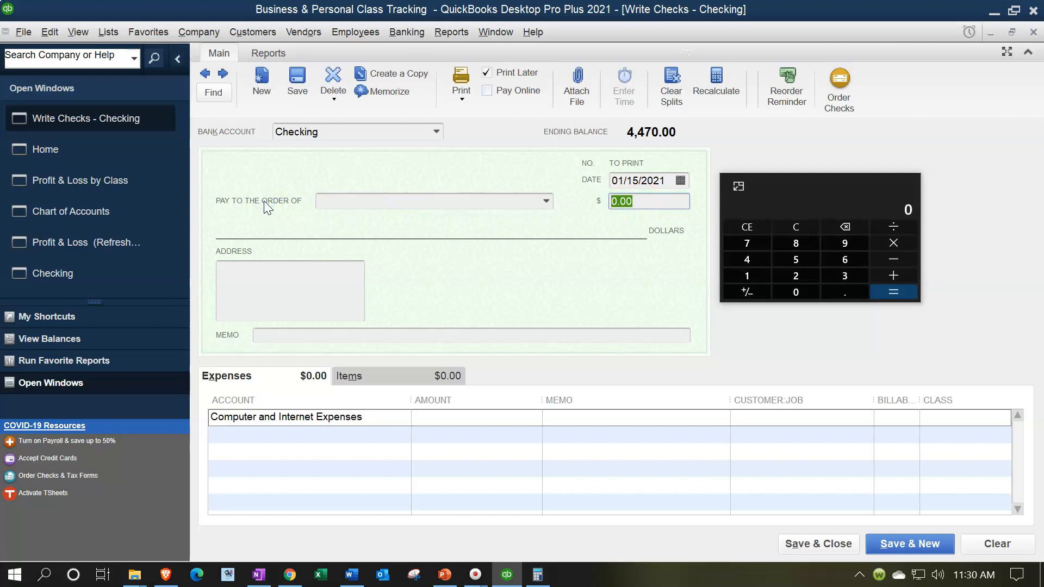
pyautogui.write('75')
pyautogui.press('Tab')
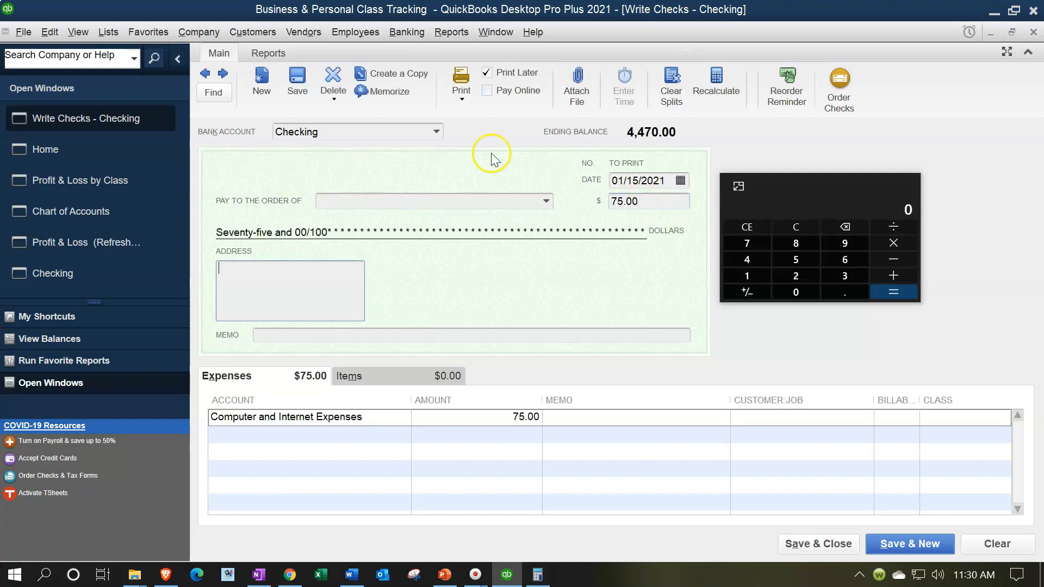
# Calculate 75 × .9 for the business share of the internet expense
pyautogui.click(810, 233)
pyautogui.write('75')
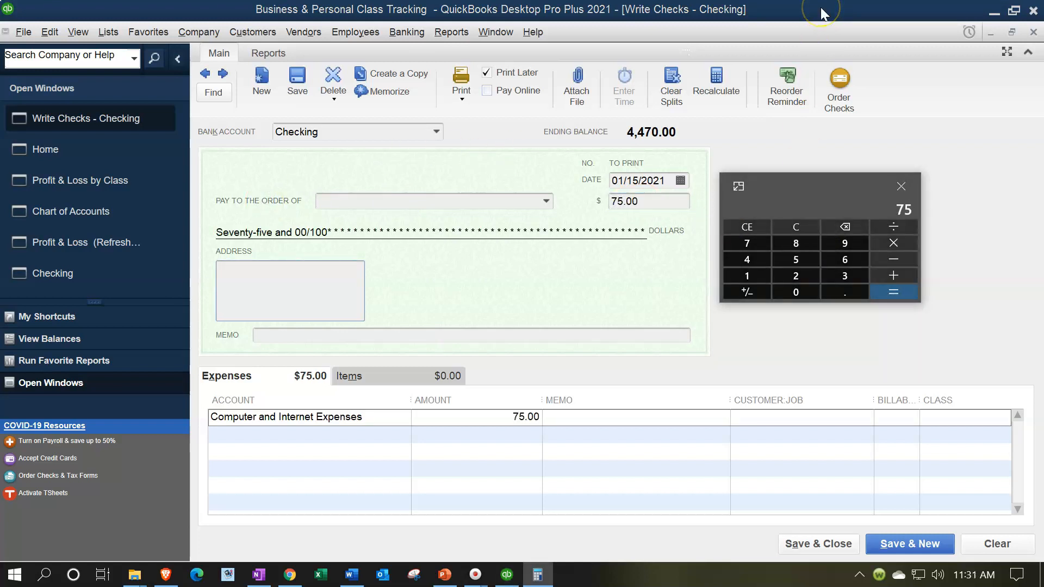
pyautogui.write('*.9')
pyautogui.press('Return')
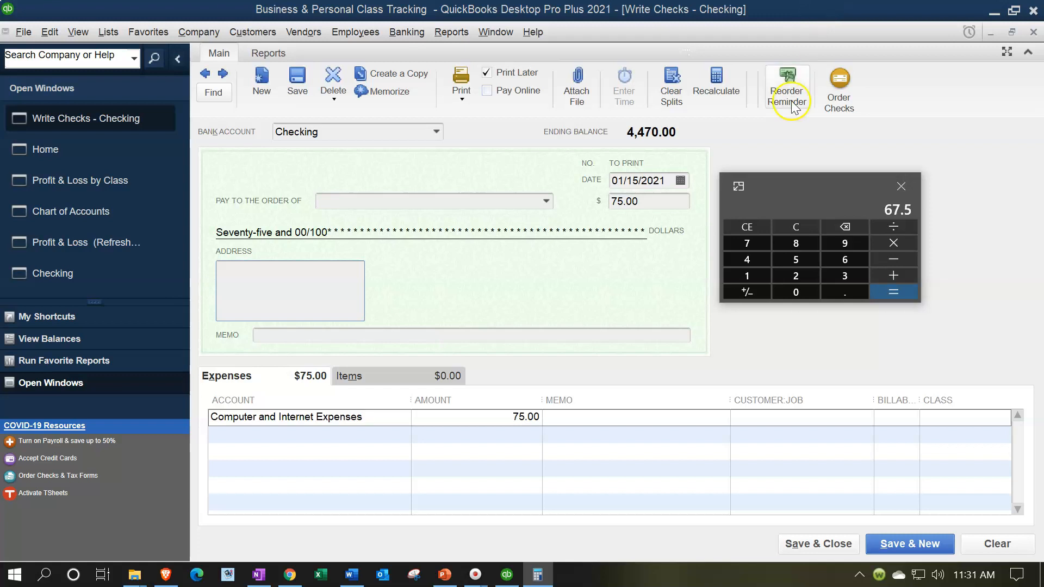
# Set the Computer and Internet Expenses line to 67.50 and assign it to class B
pyautogui.click(533, 418)
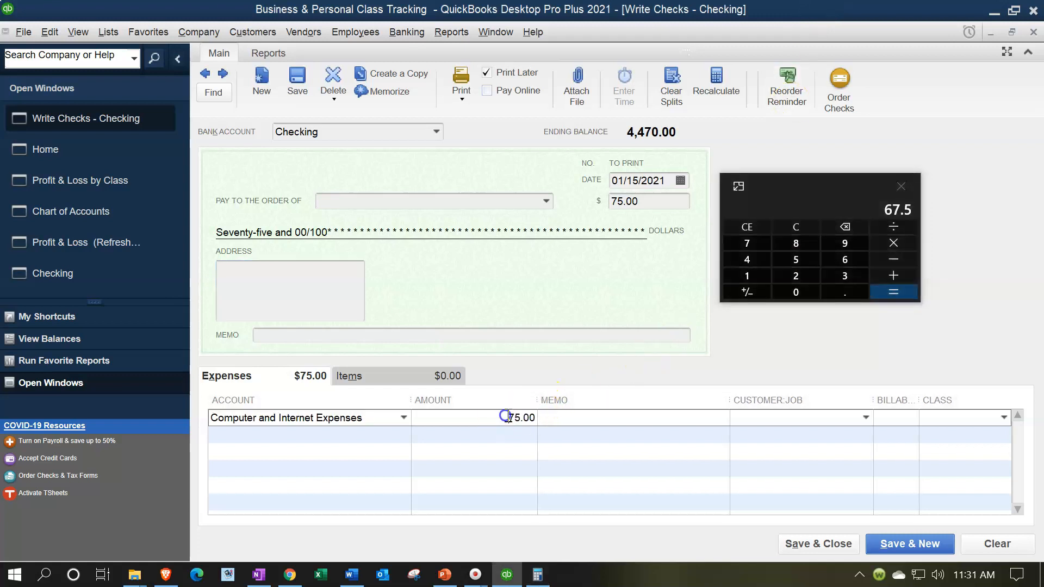
pyautogui.write('67.5')
pyautogui.press('Tab')
pyautogui.write('B')
pyautogui.press('Tab')
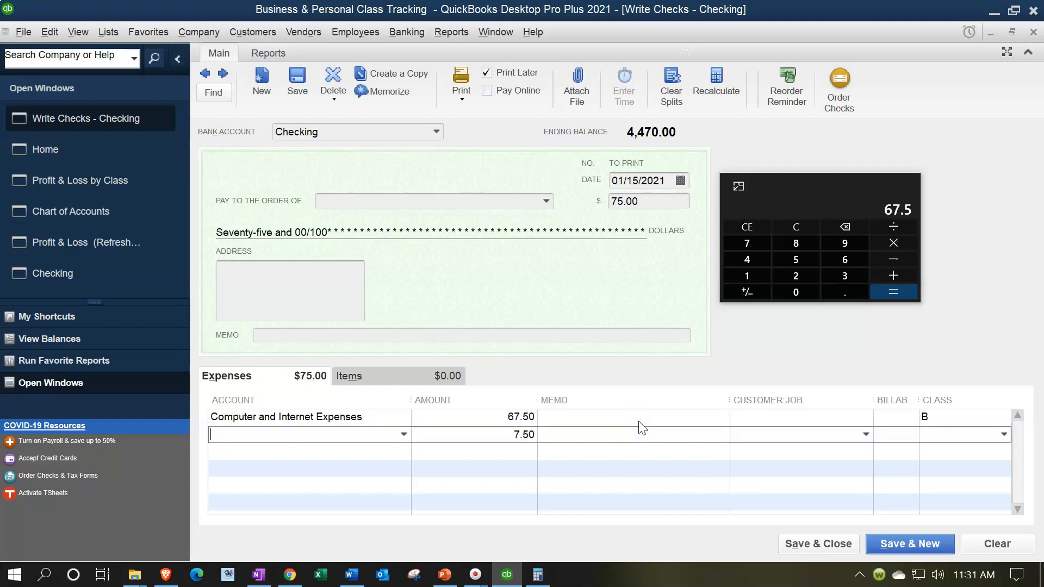
# Assign the remaining 7.50 expense line to Computer and Internet Expenses with class P
pyautogui.write('Com')
pyautogui.press('Tab')
pyautogui.press('Tab')
pyautogui.press('Tab')
pyautogui.write('P')
pyautogui.press('Tab')
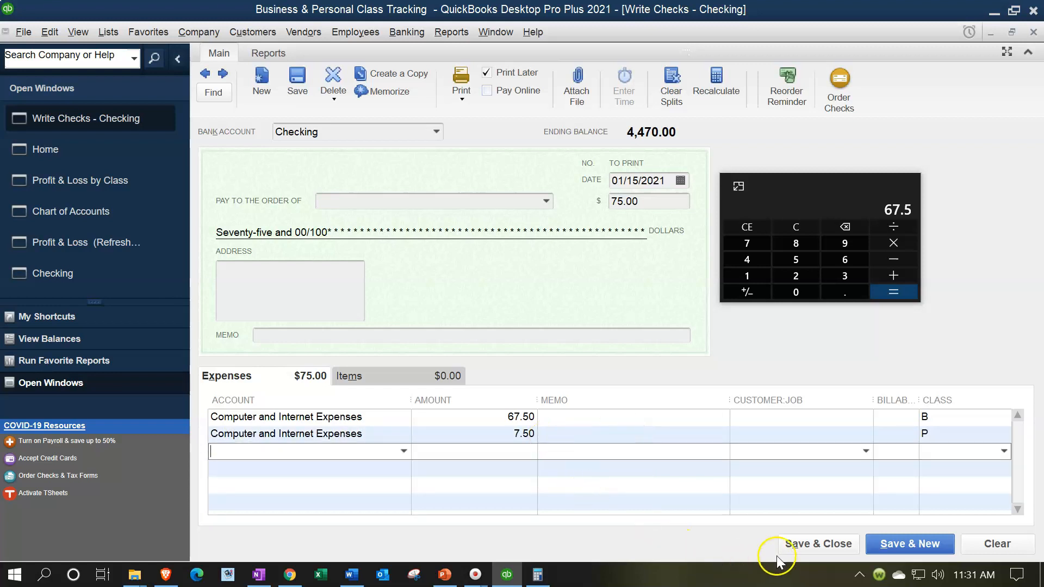
# Save the split internet check with its future date, start a new check, and clear the calculator out of the way
pyautogui.click(892, 541)
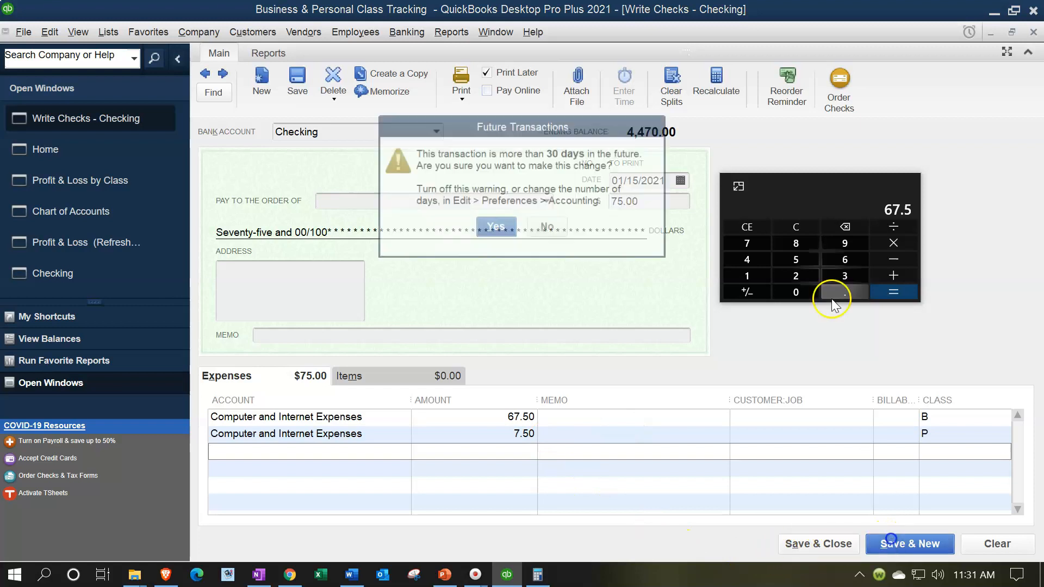
pyautogui.click(495, 226)
pyautogui.click(713, 232)
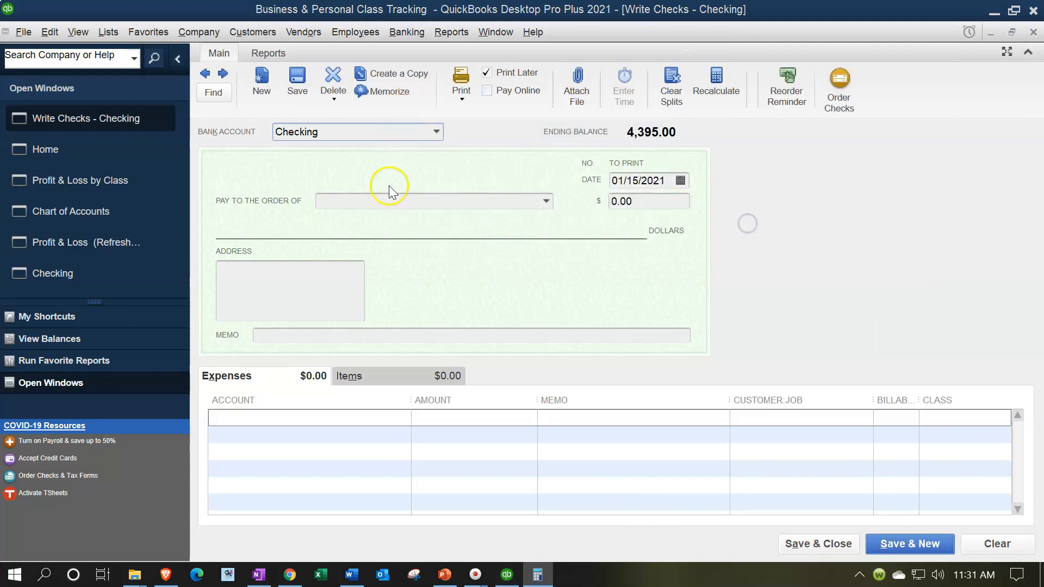
# Assign the new check's first expense line to Meals and Entertainment
pyautogui.click(389, 417)
pyautogui.click(405, 418)
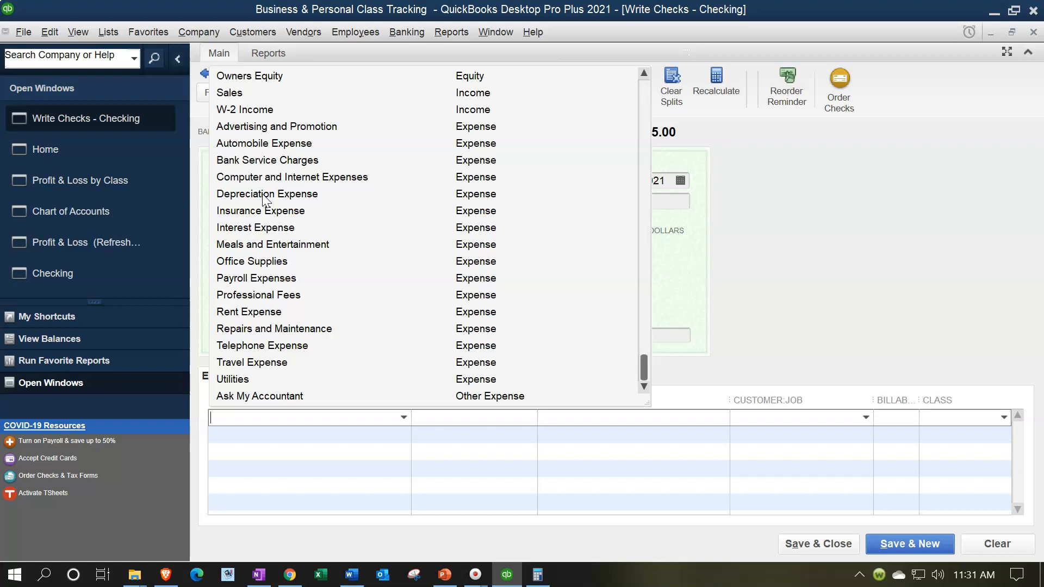
pyautogui.click(259, 212)
pyautogui.click(259, 227)
pyautogui.click(247, 246)
pyautogui.click(249, 250)
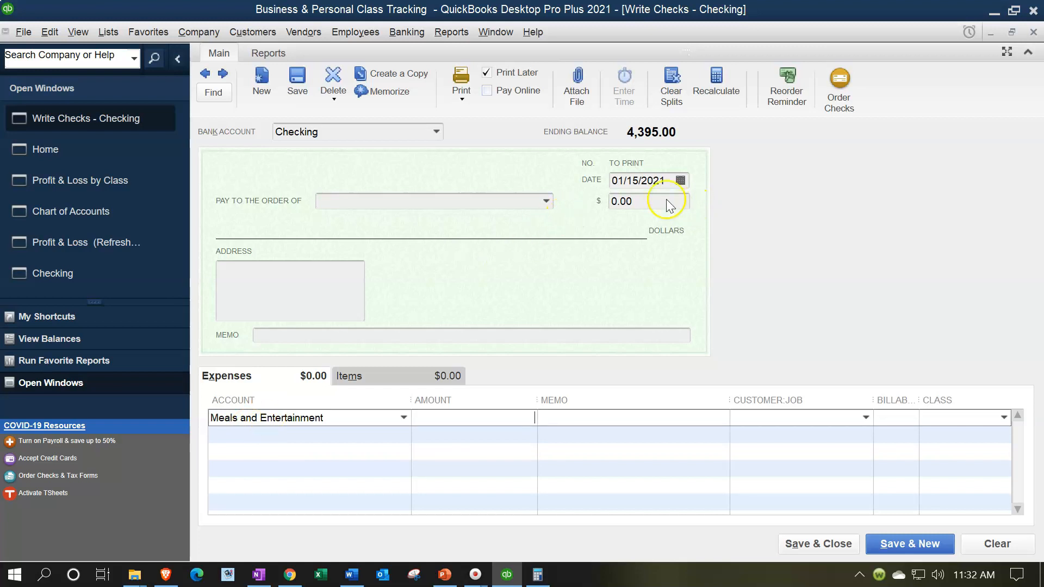
# Set the Meals and Entertainment check amount to 250.00
pyautogui.click(586, 199)
pyautogui.write('250')
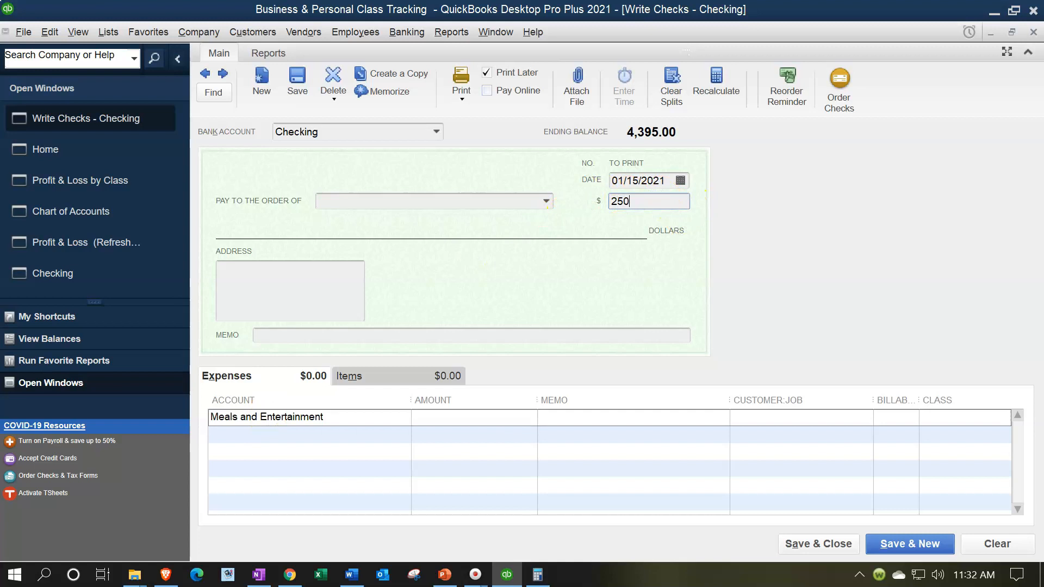
pyautogui.click(375, 418)
pyautogui.press('Tab')
pyautogui.press('Tab')
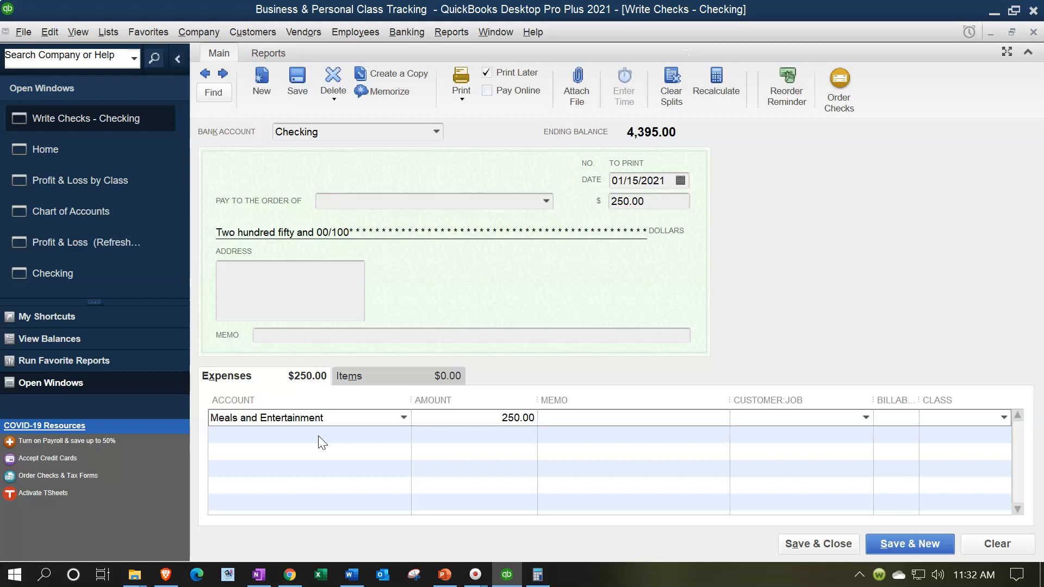
# Assign class B to the Meals and Entertainment line and save the check, accepting the future date
pyautogui.write('B')
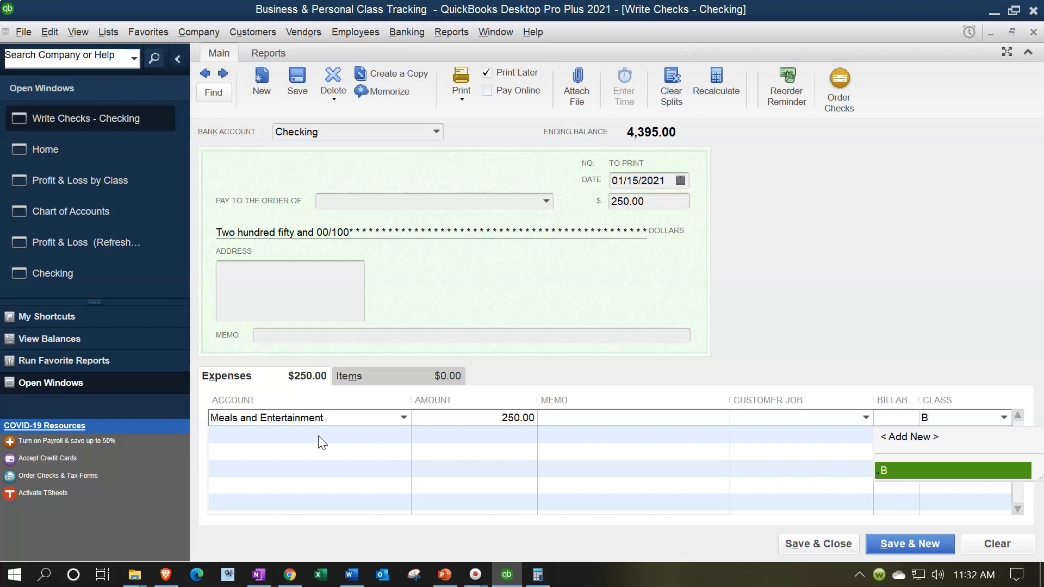
pyautogui.press('Return')
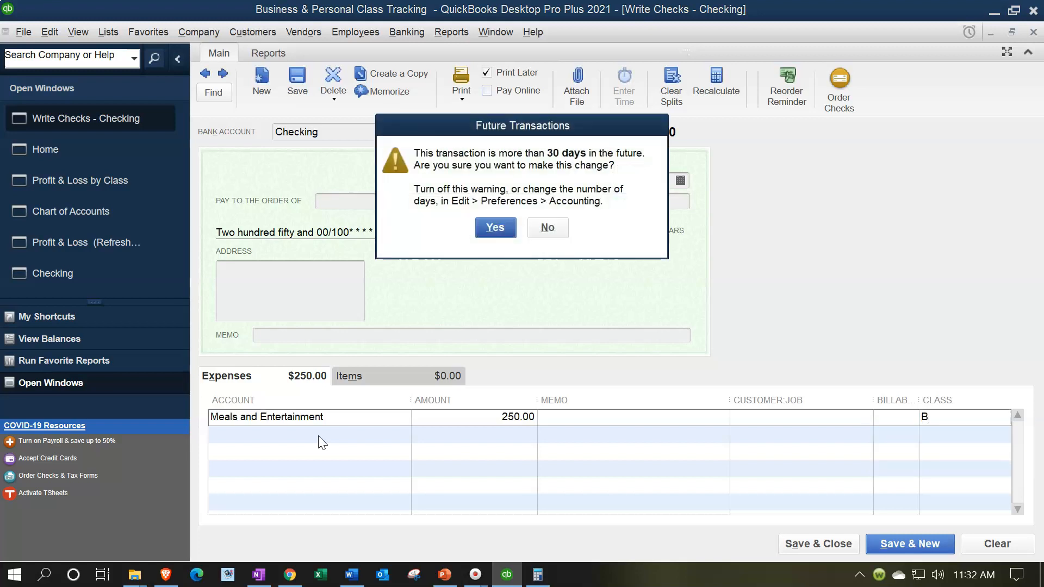
pyautogui.click(495, 228)
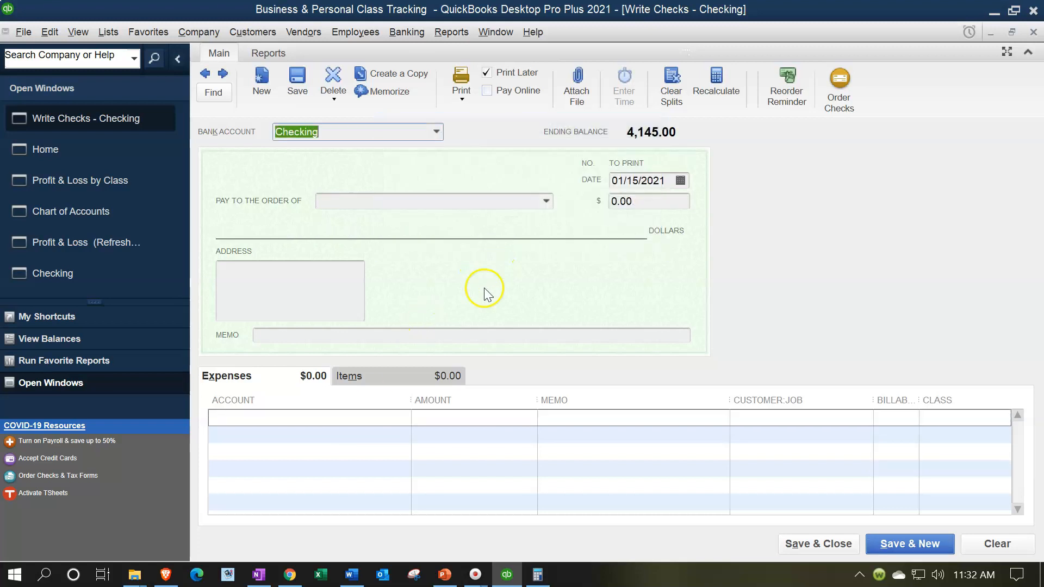
# Set the amount of the new check from Checking to 120.00
pyautogui.click(645, 204)
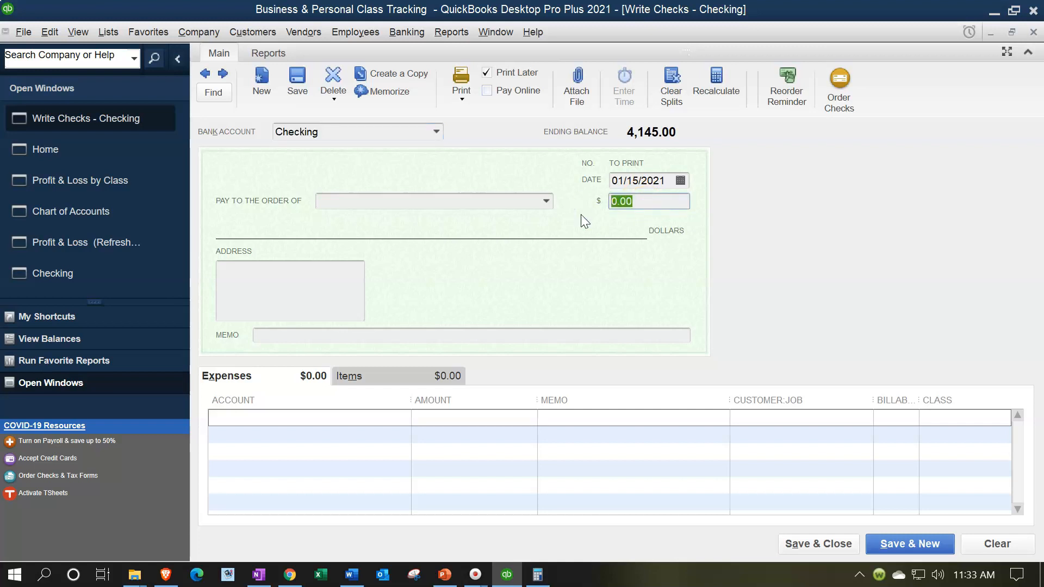
pyautogui.write('120')
pyautogui.press('Tab')
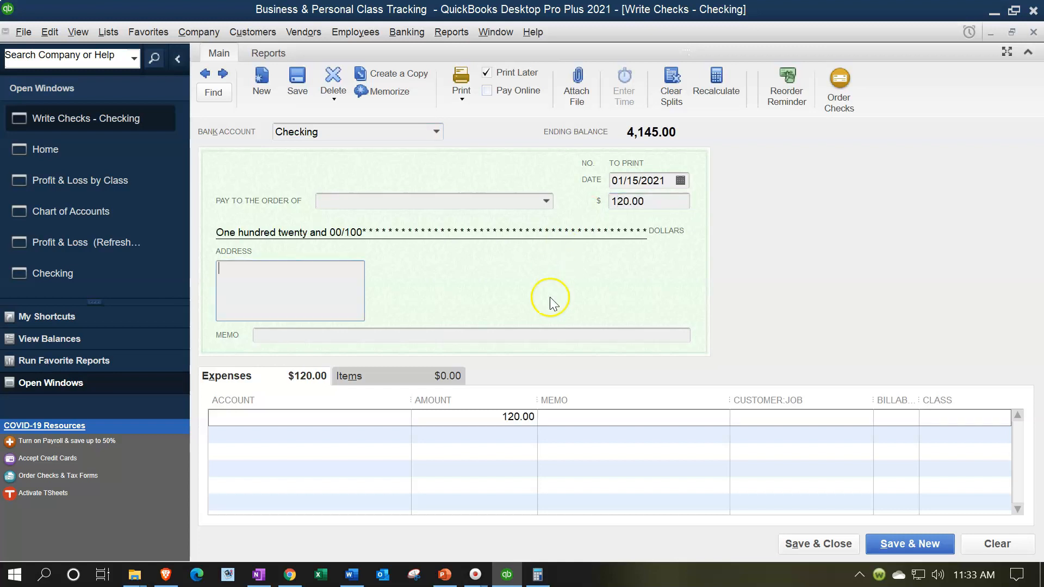
# Start setting up a new expense account named Fast Food for the 120.00 check's expense line
pyautogui.click(403, 417)
pyautogui.click(266, 77)
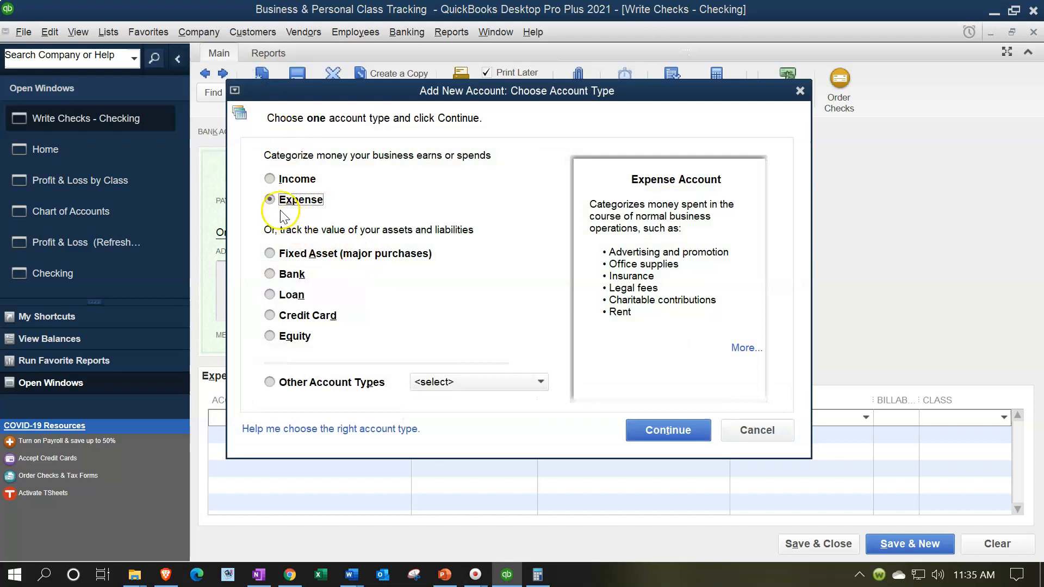
pyautogui.click(656, 430)
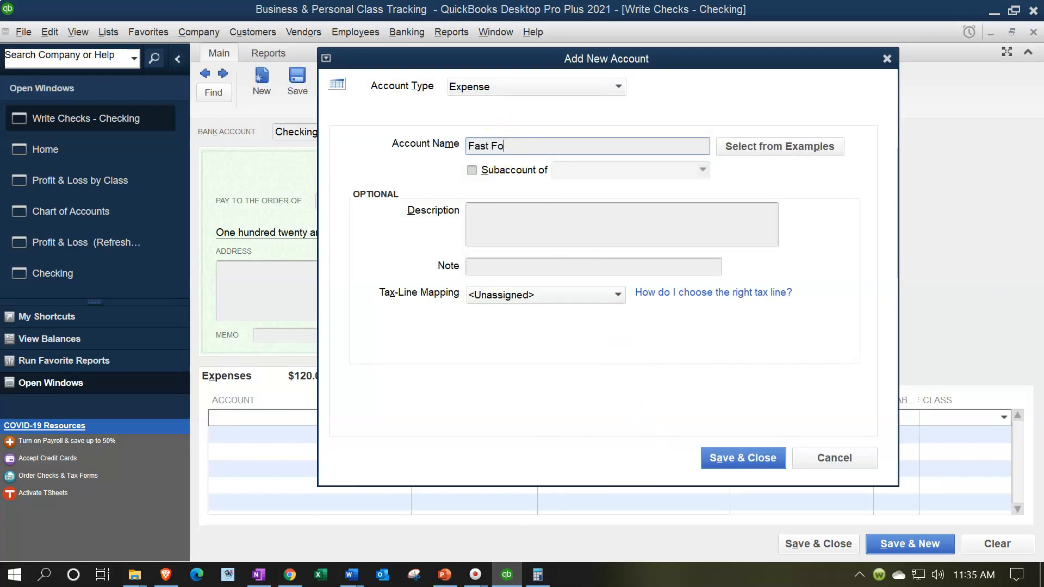
pyautogui.press('Tab')
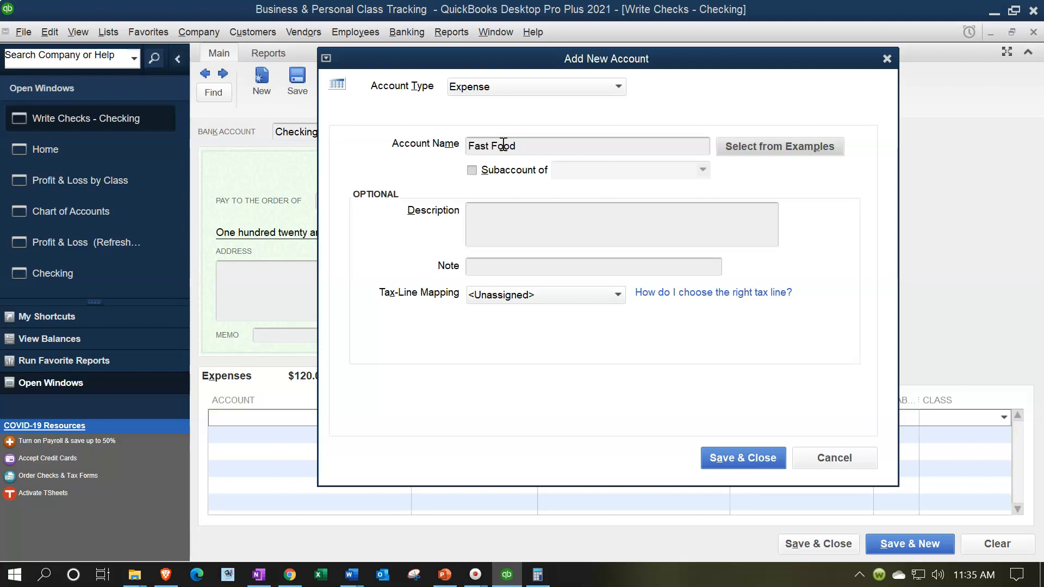
# Make Fast Food a subaccount of a newly created Restaurant expense account and save both accounts
pyautogui.click(471, 170)
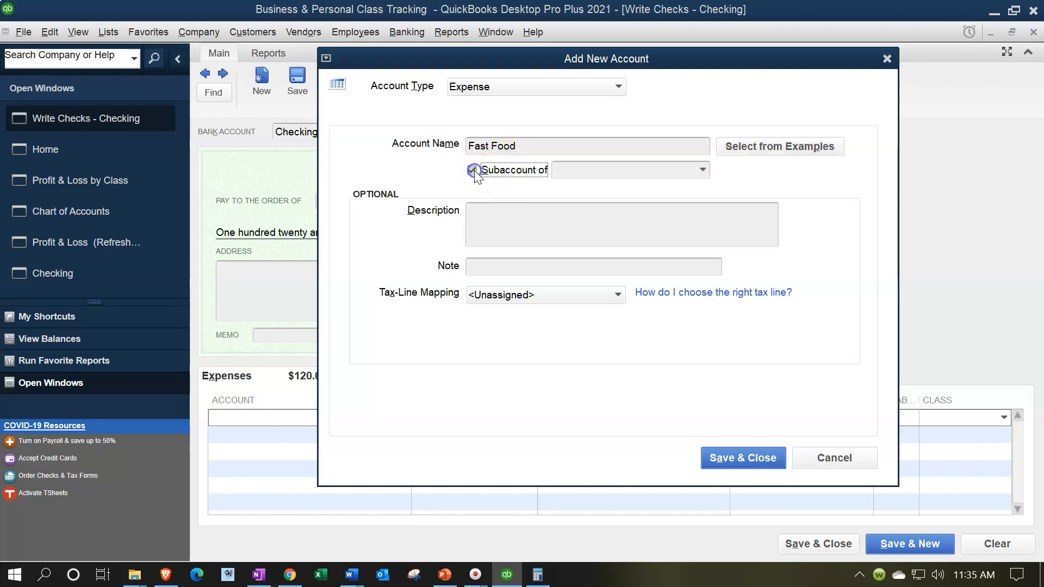
pyautogui.click(701, 172)
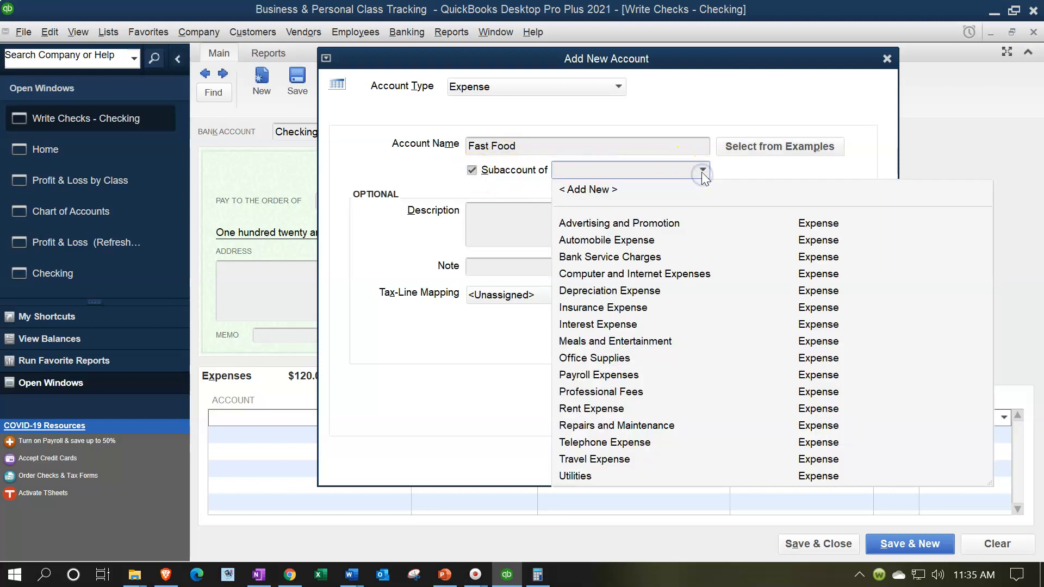
pyautogui.write('Restaurant')
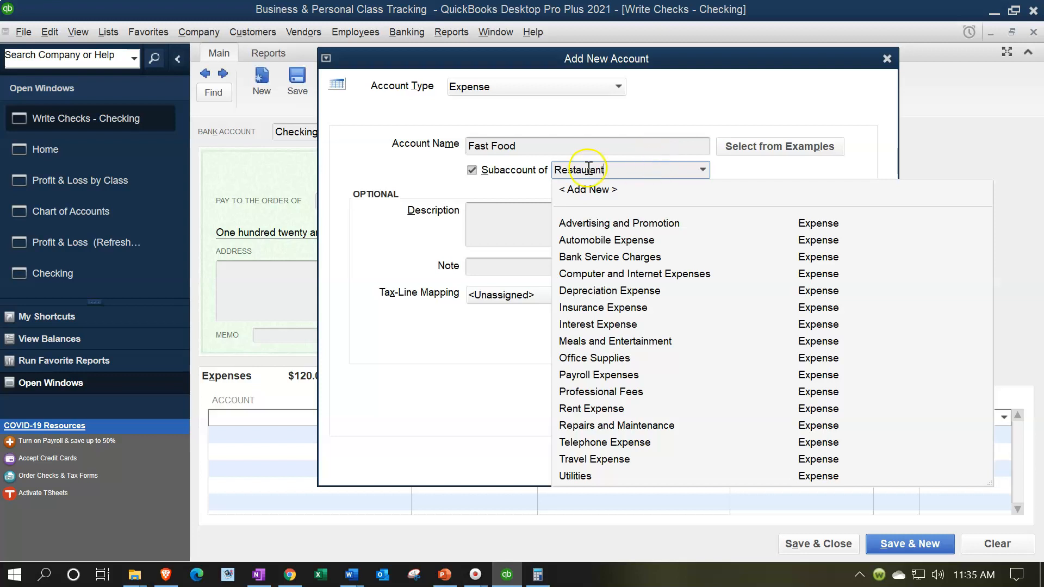
pyautogui.click(405, 164)
pyautogui.click(623, 170)
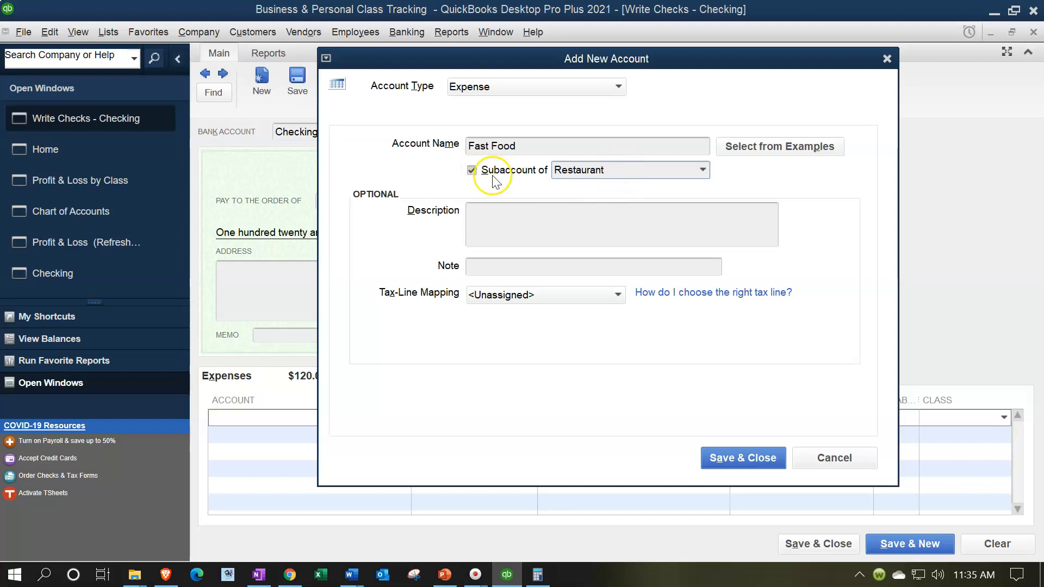
pyautogui.click(720, 455)
pyautogui.click(485, 179)
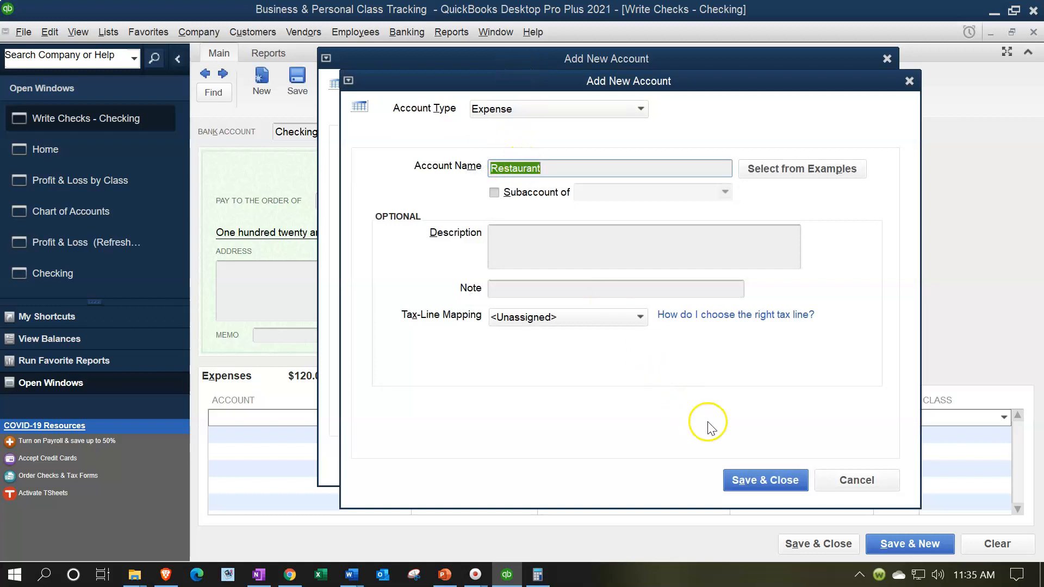
pyautogui.click(749, 476)
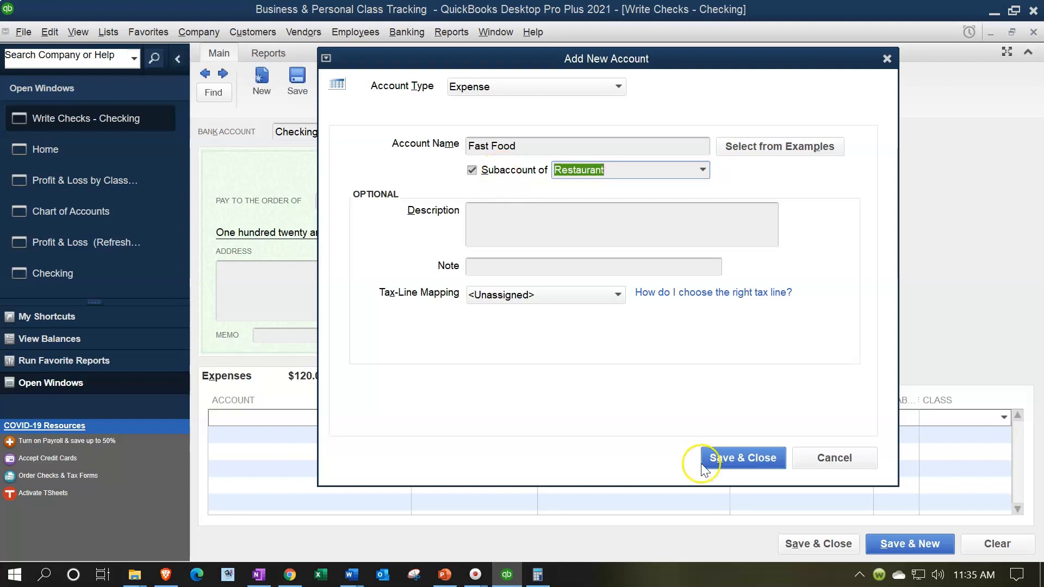
pyautogui.click(720, 461)
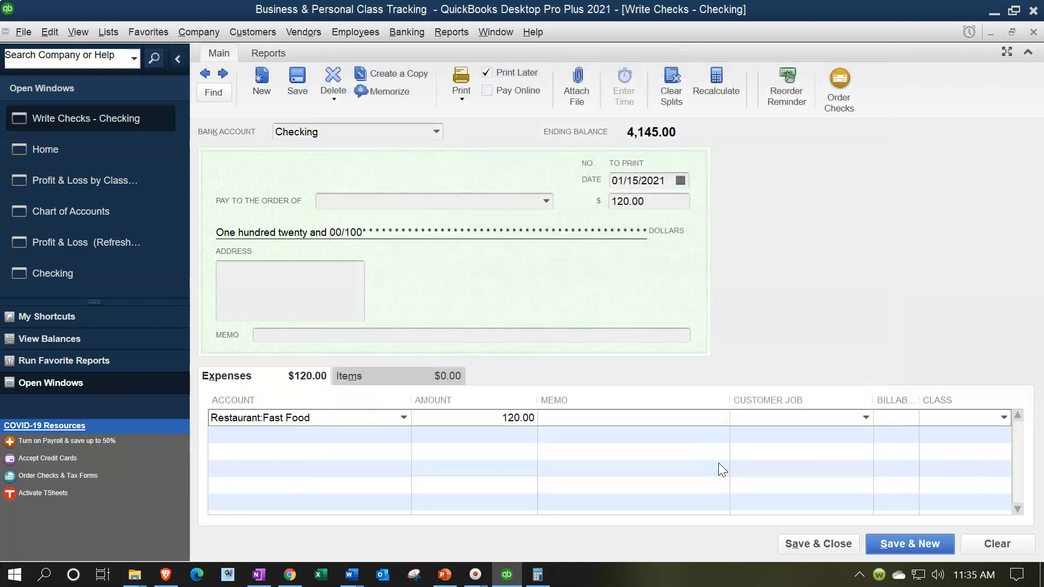
# Save the Fast Food check without a class, accepting the future date, and start a new check
pyautogui.click(899, 547)
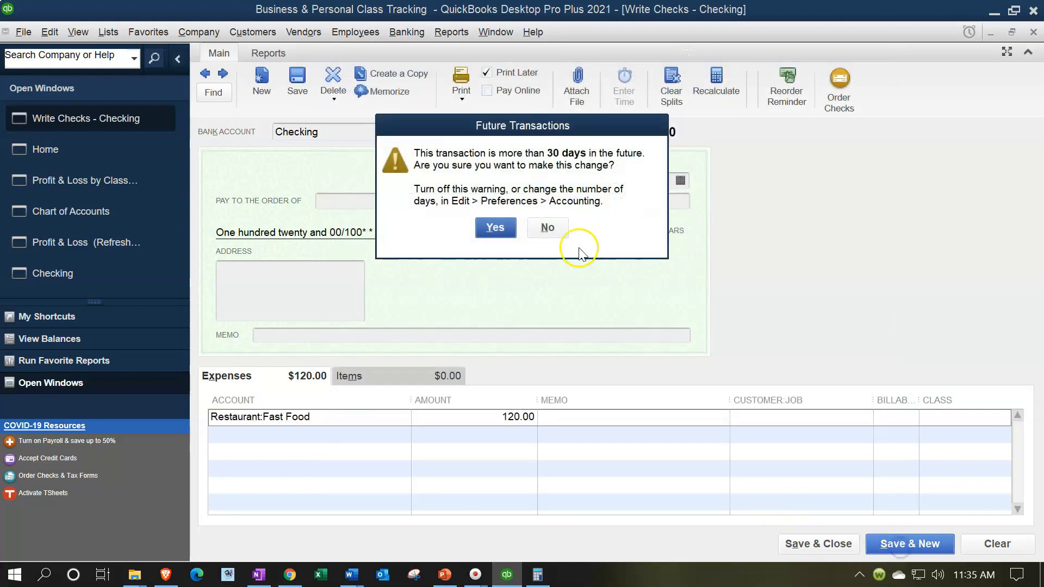
pyautogui.click(485, 232)
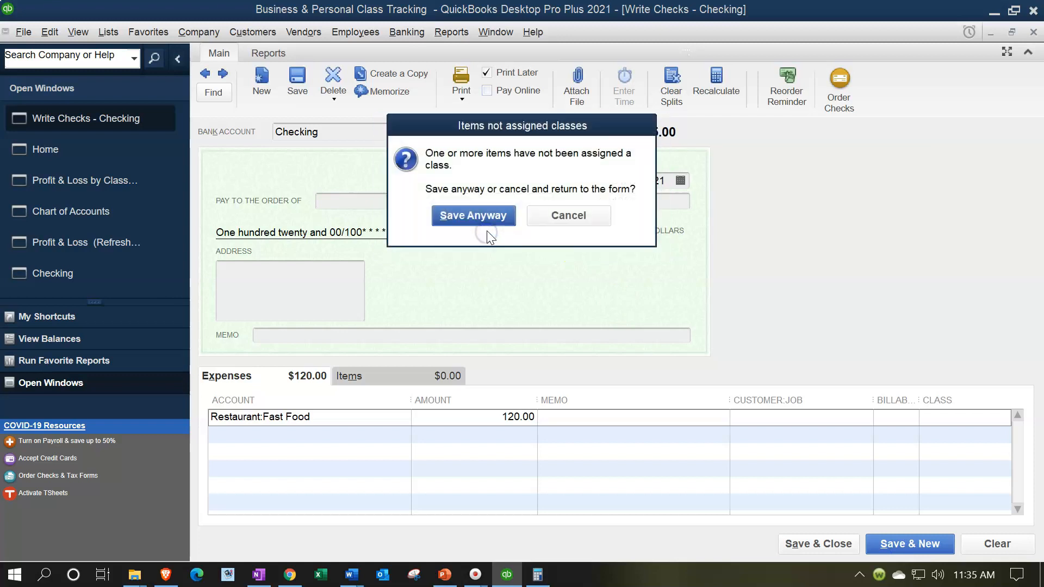
pyautogui.click(482, 215)
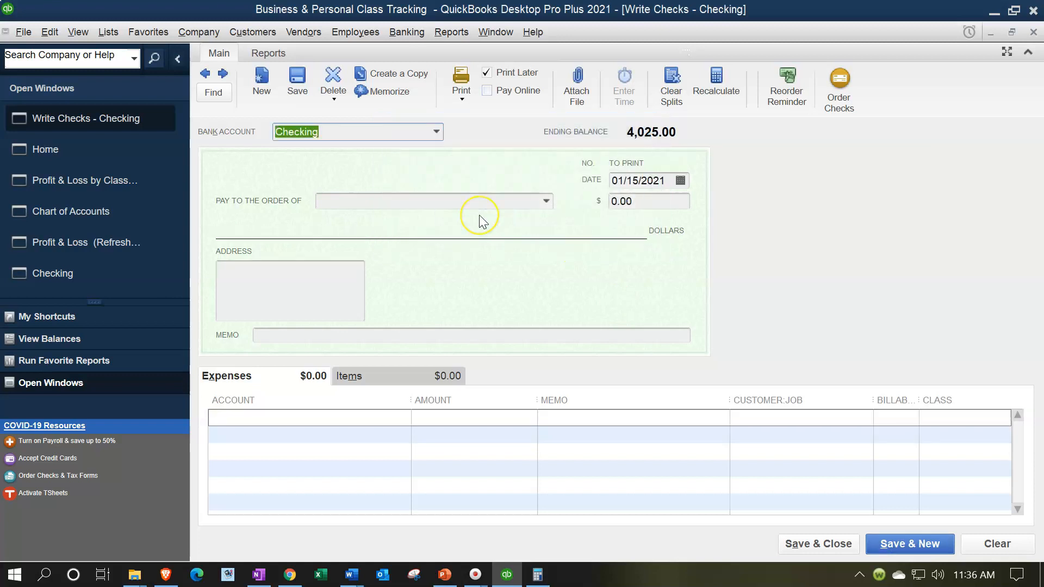
# Set the amount of the new check from Checking to 270.00
pyautogui.press('Tab')
pyautogui.press('Tab')
pyautogui.press('Tab')
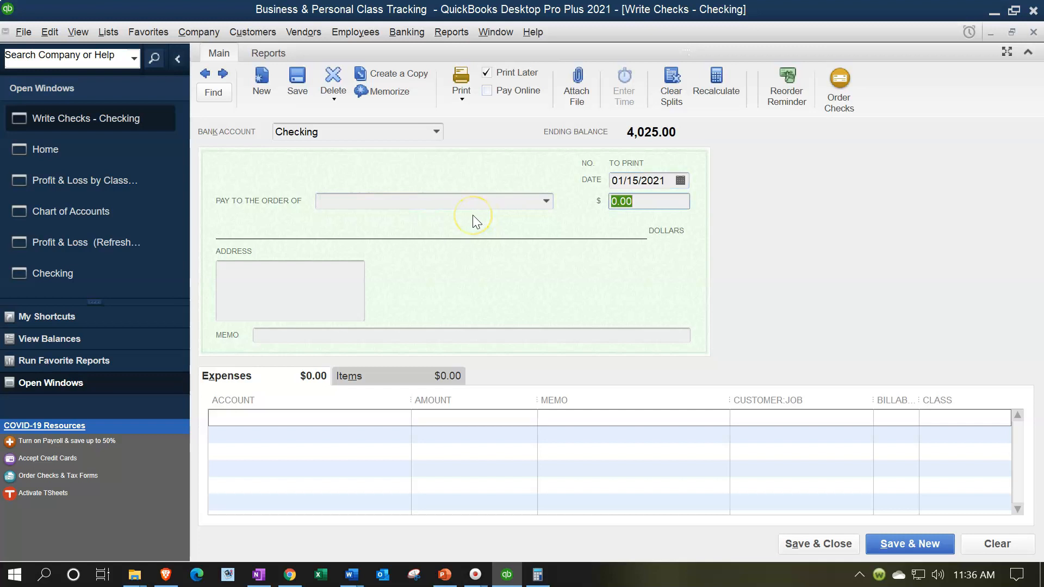
pyautogui.write('270')
pyautogui.press('Tab')
pyautogui.press('Tab')
pyautogui.press('Tab')
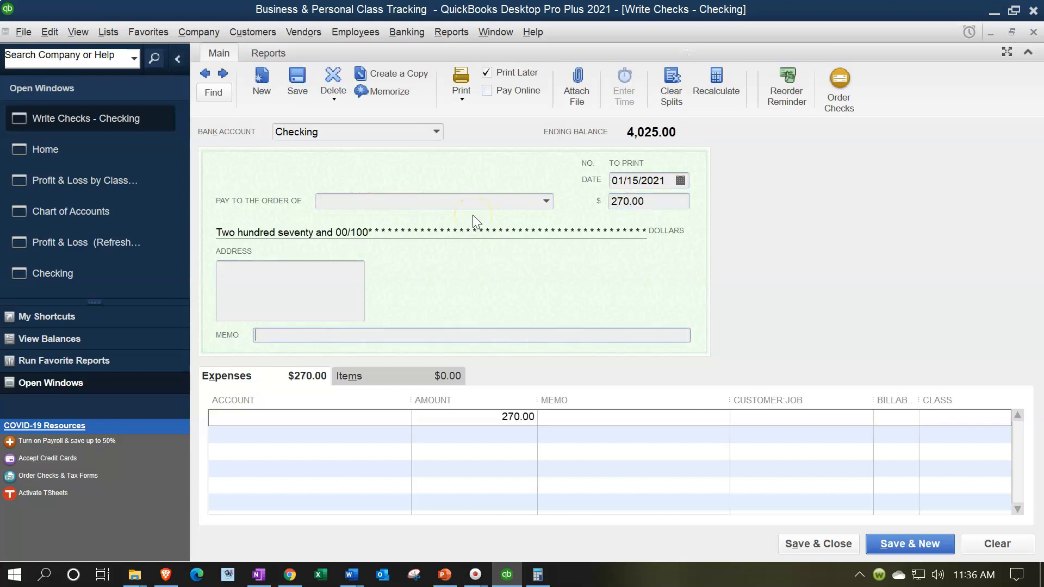
# Enter Sit Down Restaurant as the check's expense account and start setting it up as a new Expense account
pyautogui.write('Si')
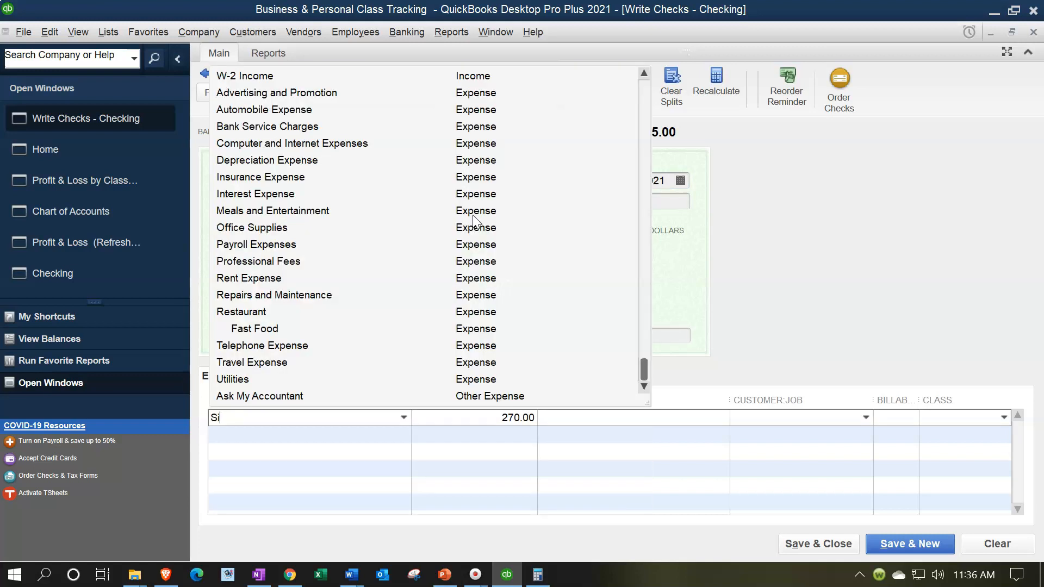
pyautogui.write('t Down Restaurant')
pyautogui.press('Tab')
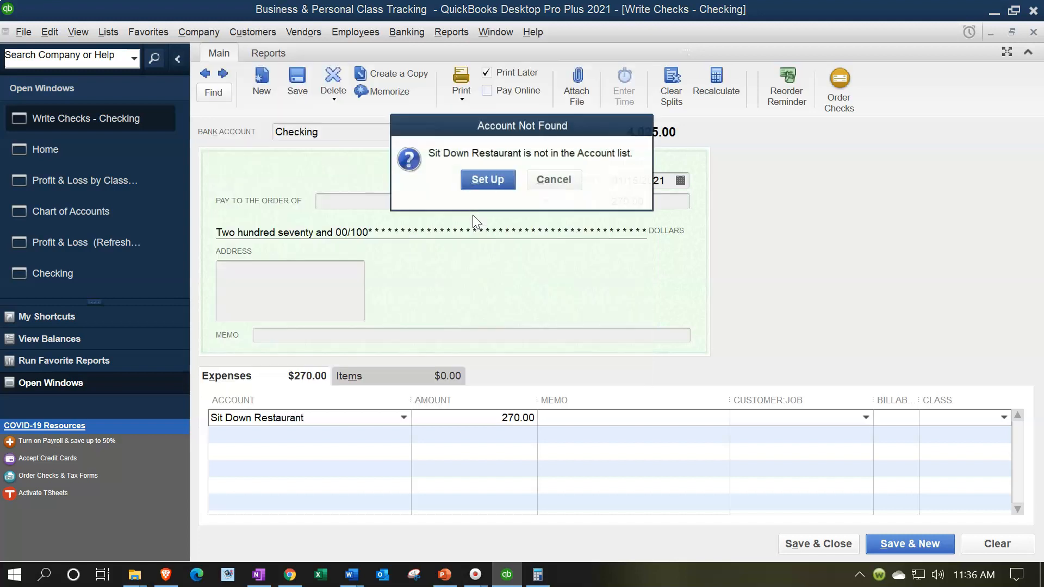
pyautogui.click(478, 181)
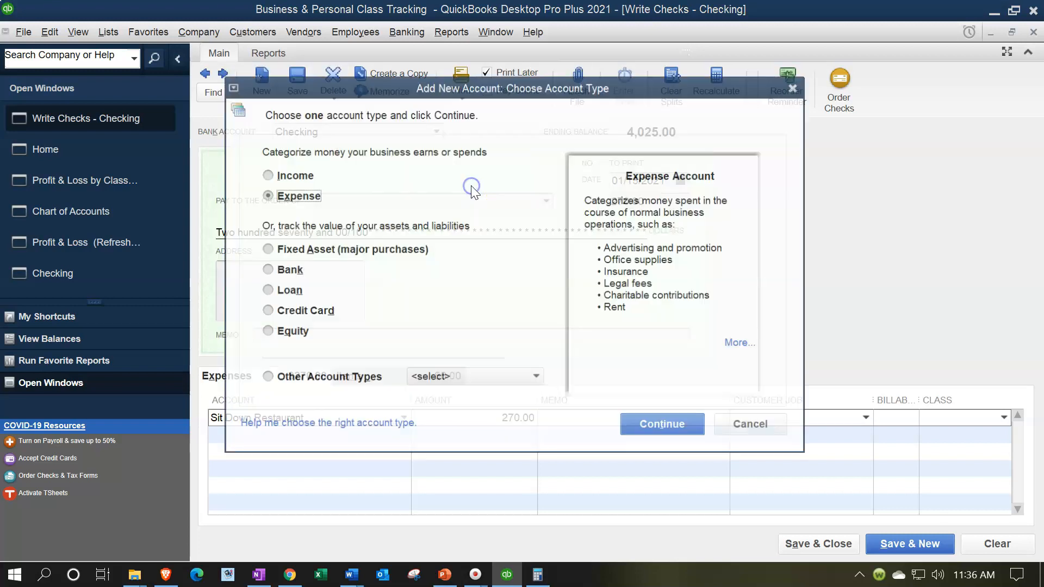
pyautogui.click(657, 426)
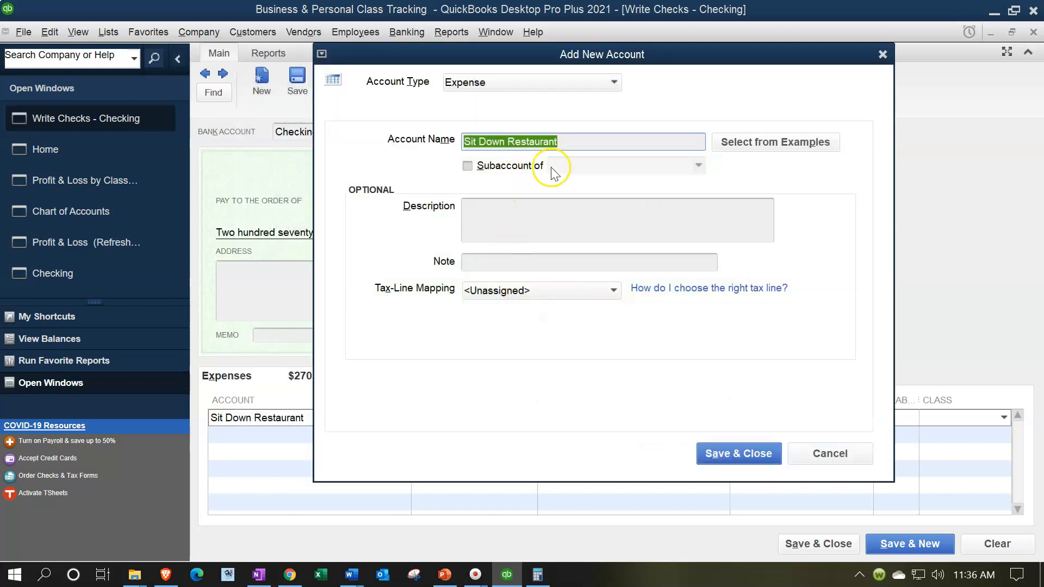
# Make Sit Down Restaurant a subaccount of Restaurant and save the new account
pyautogui.click(467, 166)
pyautogui.click(569, 167)
pyautogui.write('Rent Expense')
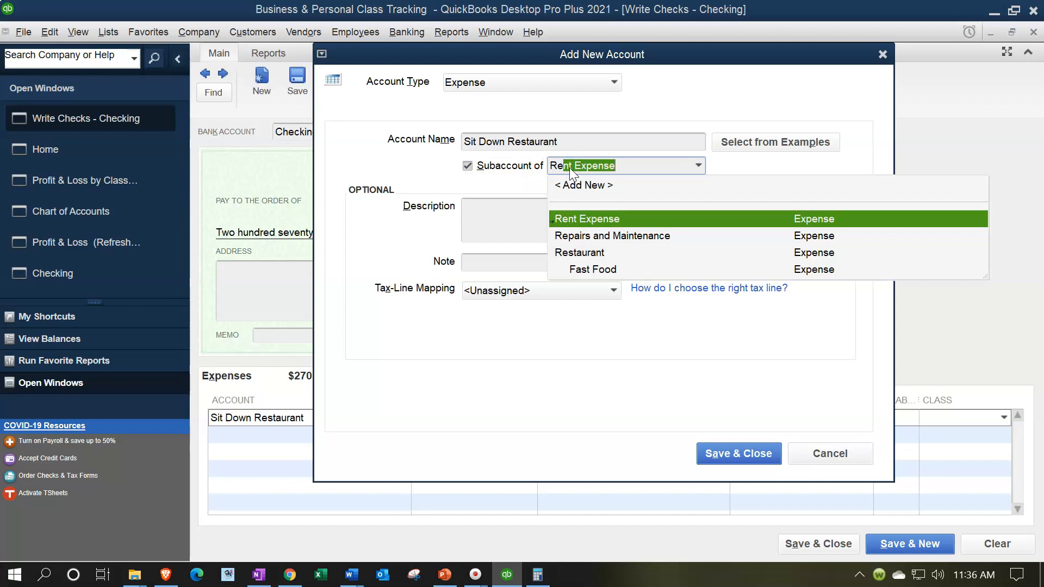
pyautogui.press('Down')
pyautogui.press('Down')
pyautogui.press('Tab')
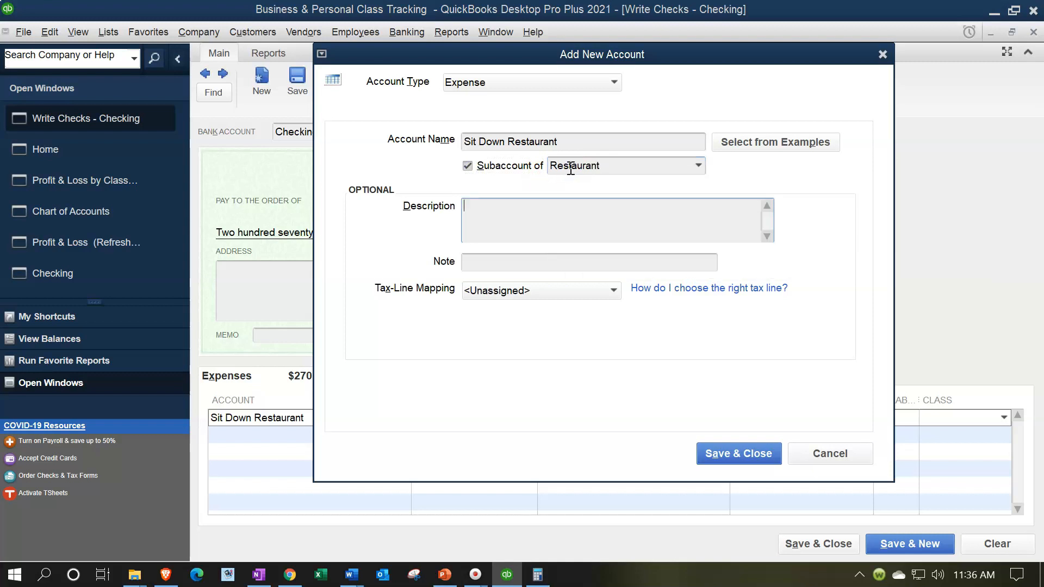
pyautogui.click(721, 453)
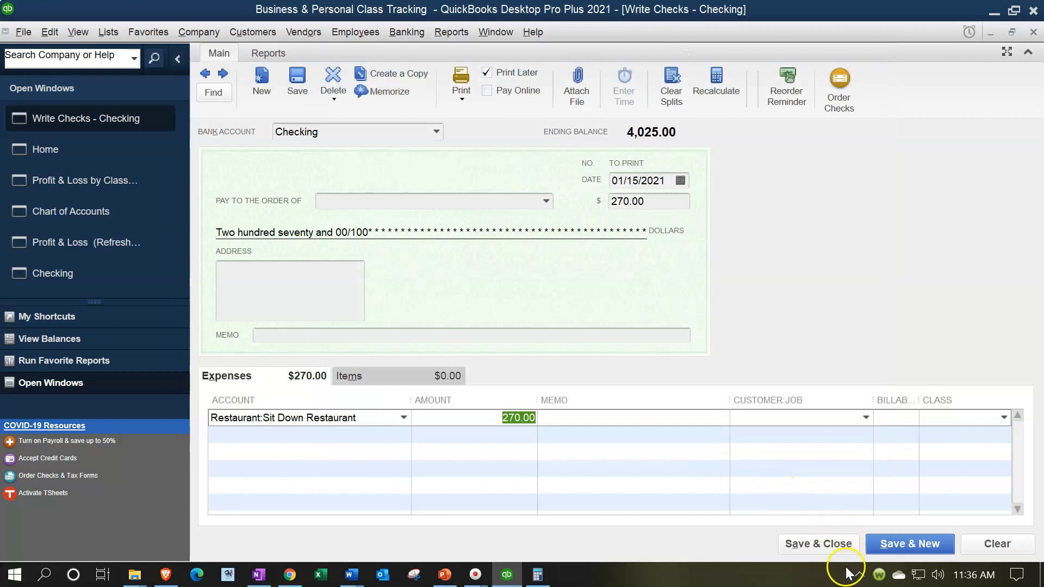
# Save and close the Sit Down Restaurant check without a class, accepting the future date
pyautogui.click(831, 546)
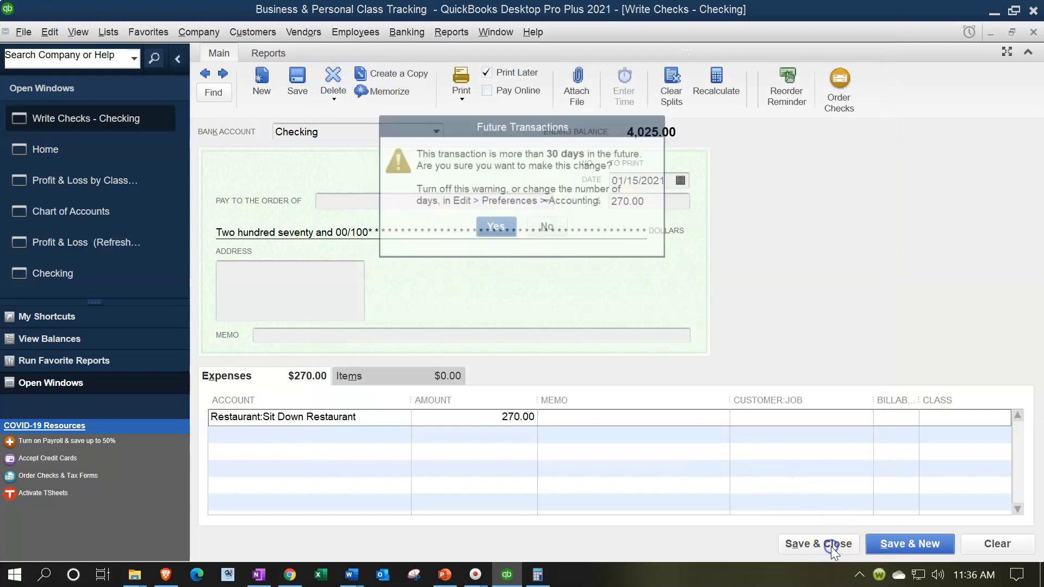
pyautogui.click(505, 230)
pyautogui.click(492, 216)
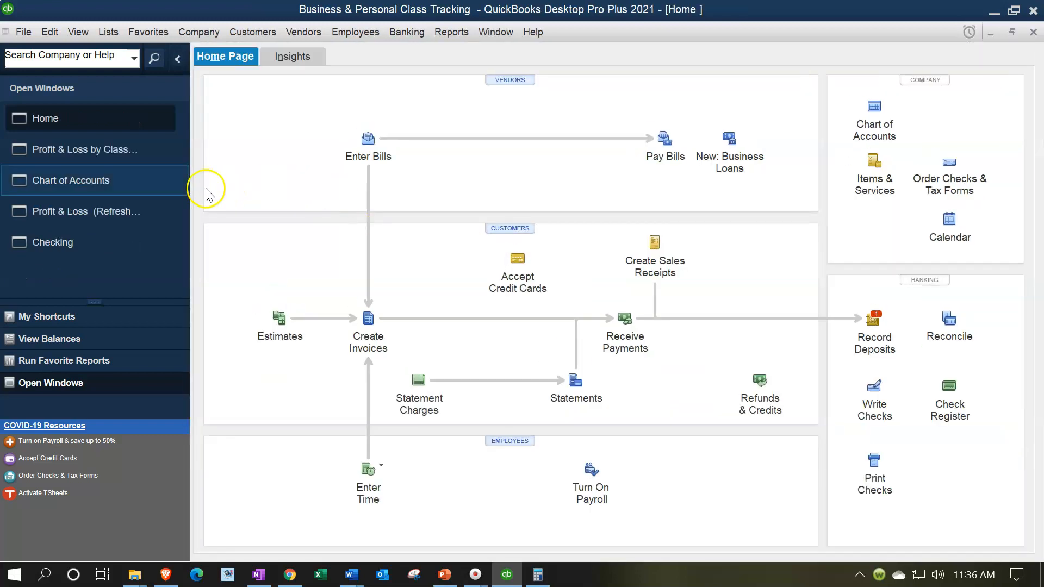
# Review the Profit & Loss by Class report, collapsing and re-expanding the Restaurant subaccounts
pyautogui.click(119, 157)
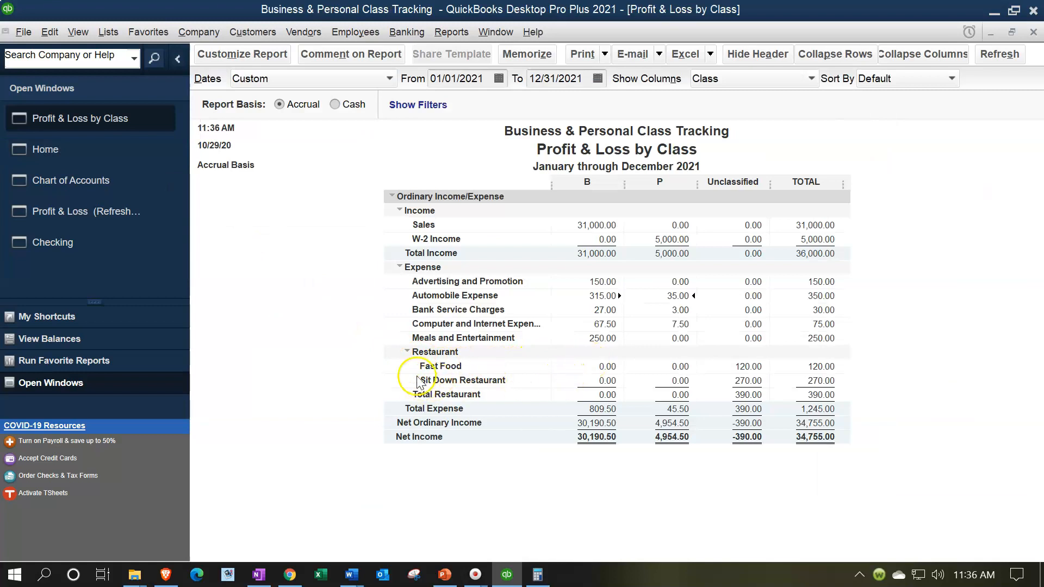
pyautogui.click(408, 352)
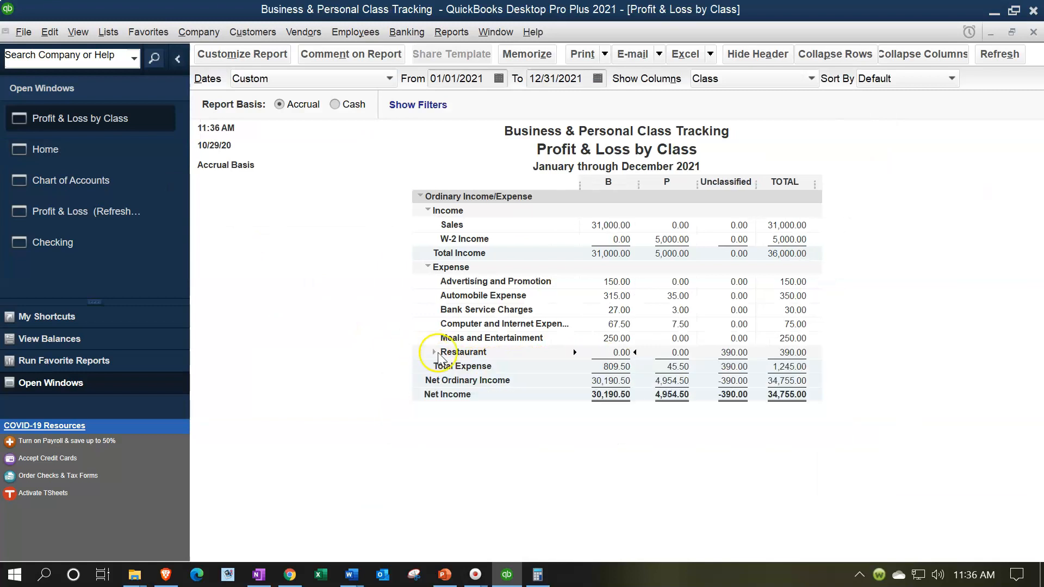
pyautogui.click(434, 352)
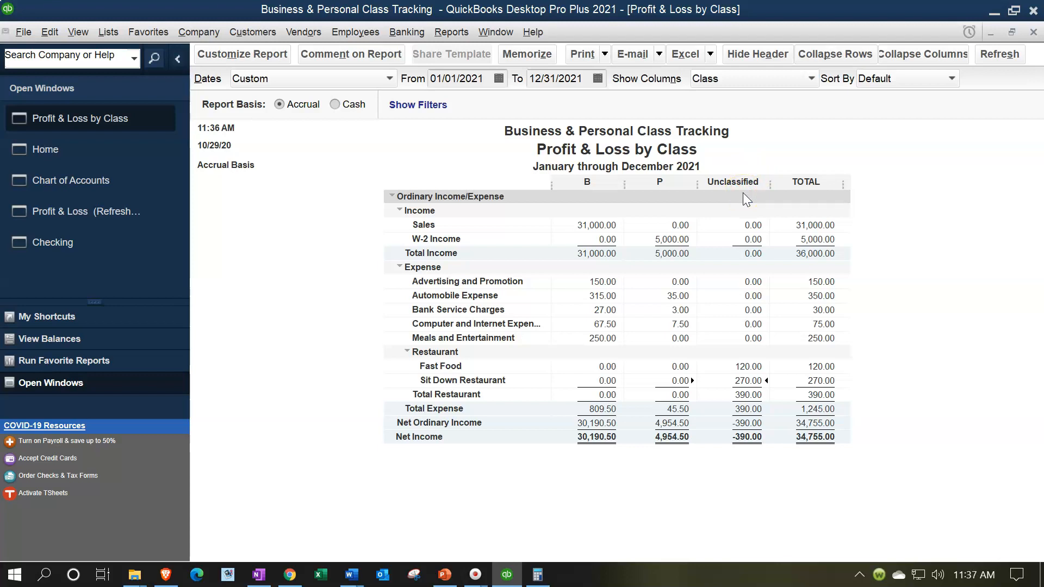
# Drill down from the unclassified Fast Food amount in the report to its underlying check
pyautogui.click(745, 367)
pyautogui.doubleClick(745, 367)
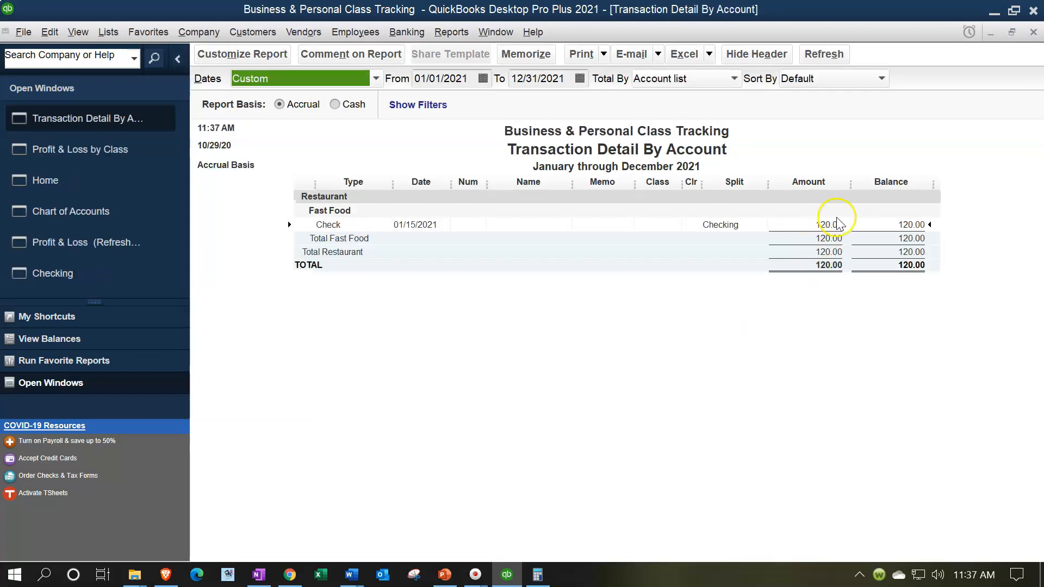
pyautogui.doubleClick(831, 225)
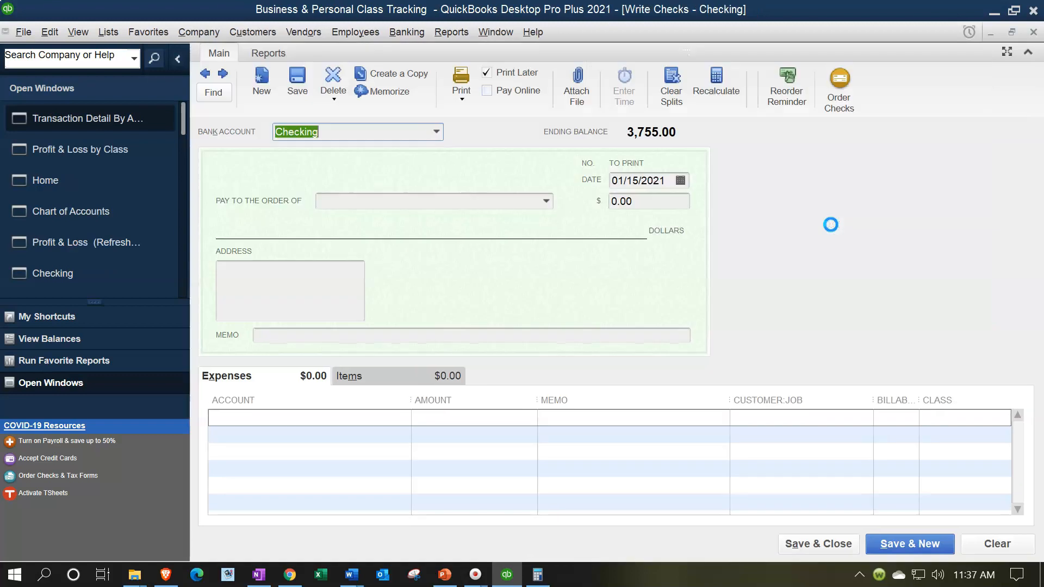
# Assign class P to the Fast Food line, save the changed check and return to Profit & Loss by Class
pyautogui.click(955, 416)
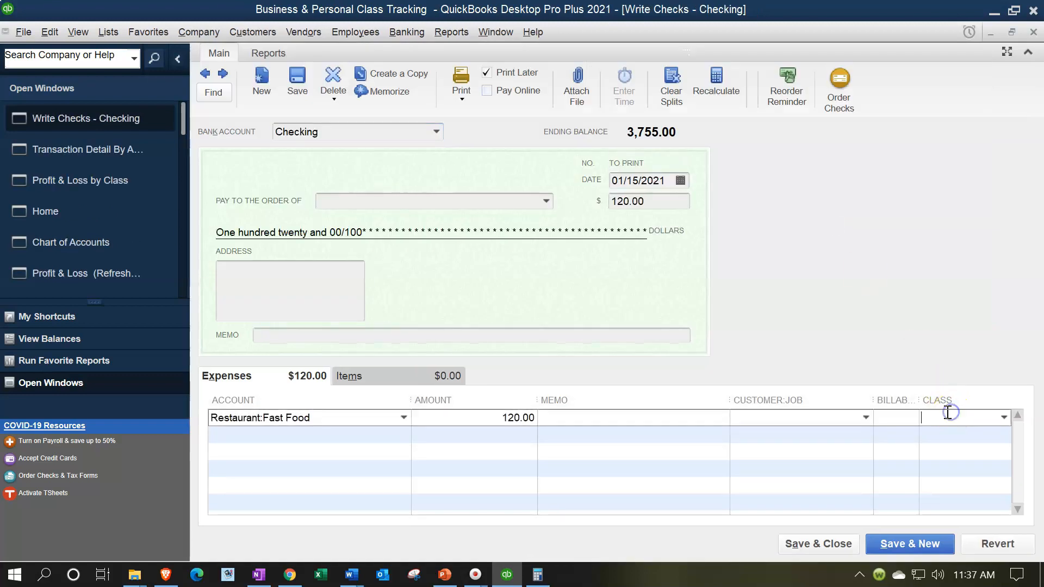
pyautogui.write('P')
pyautogui.press('Tab')
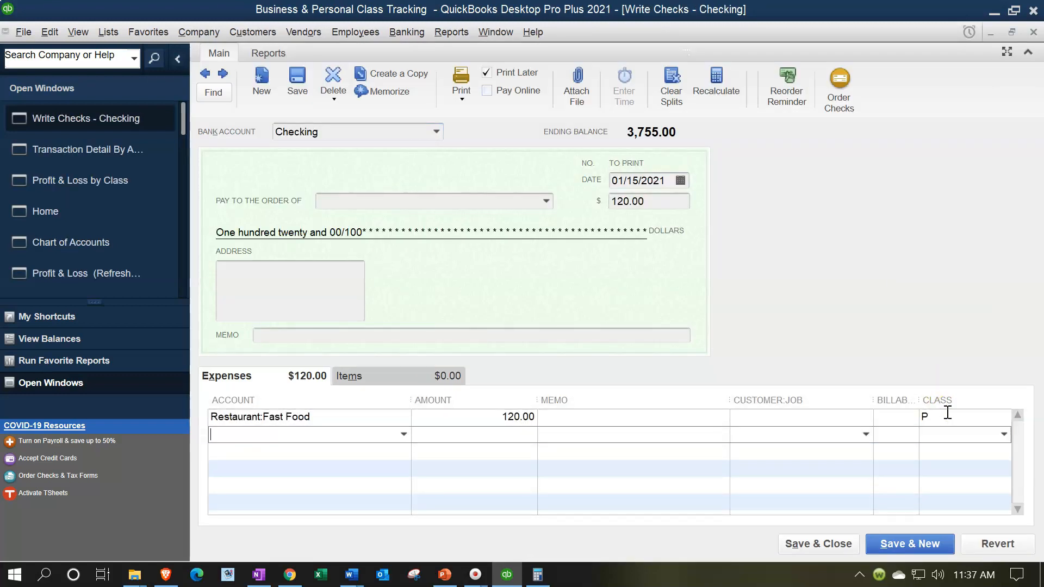
pyautogui.click(800, 541)
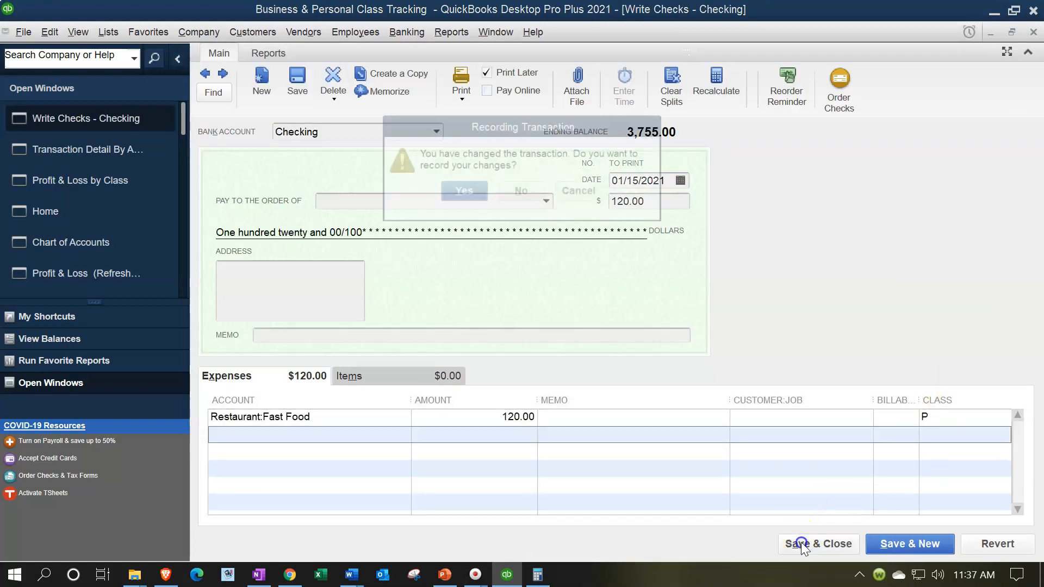
pyautogui.click(460, 191)
pyautogui.click(492, 226)
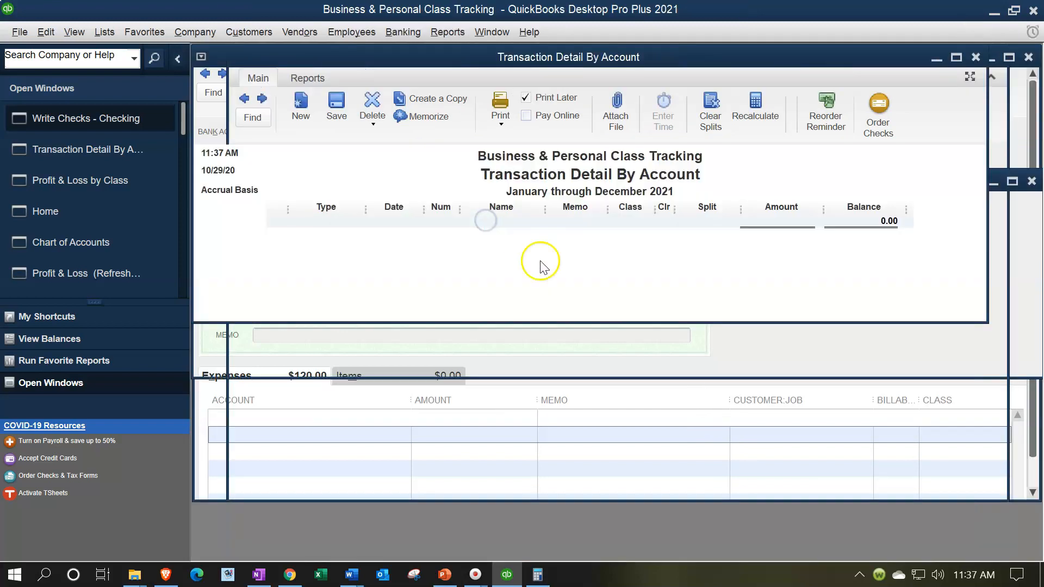
pyautogui.click(1033, 31)
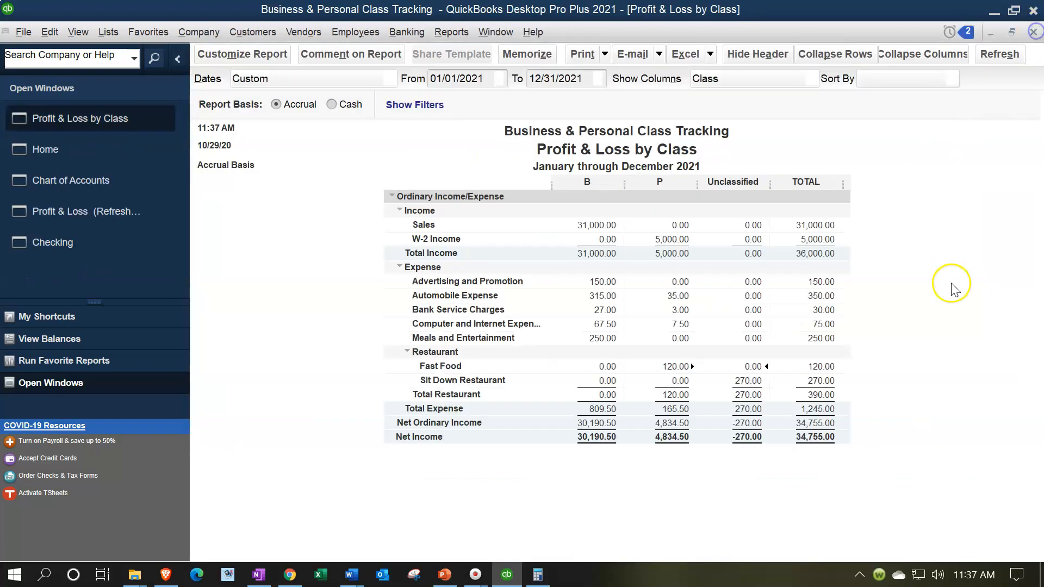
# Drill down from the unclassified Sit Down Restaurant amount to its check and assign class P to the expense line
pyautogui.doubleClick(748, 385)
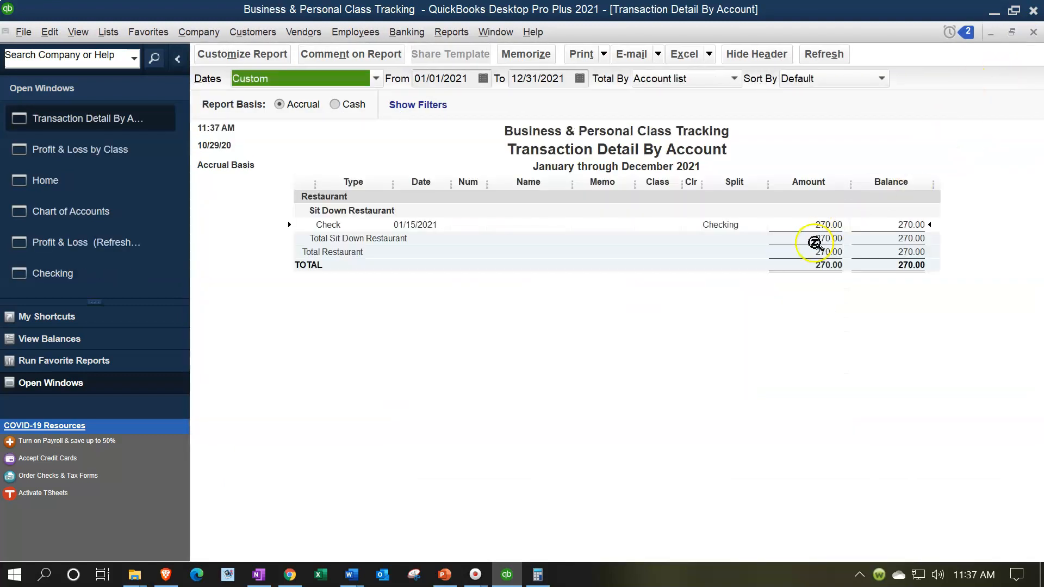
pyautogui.doubleClick(822, 222)
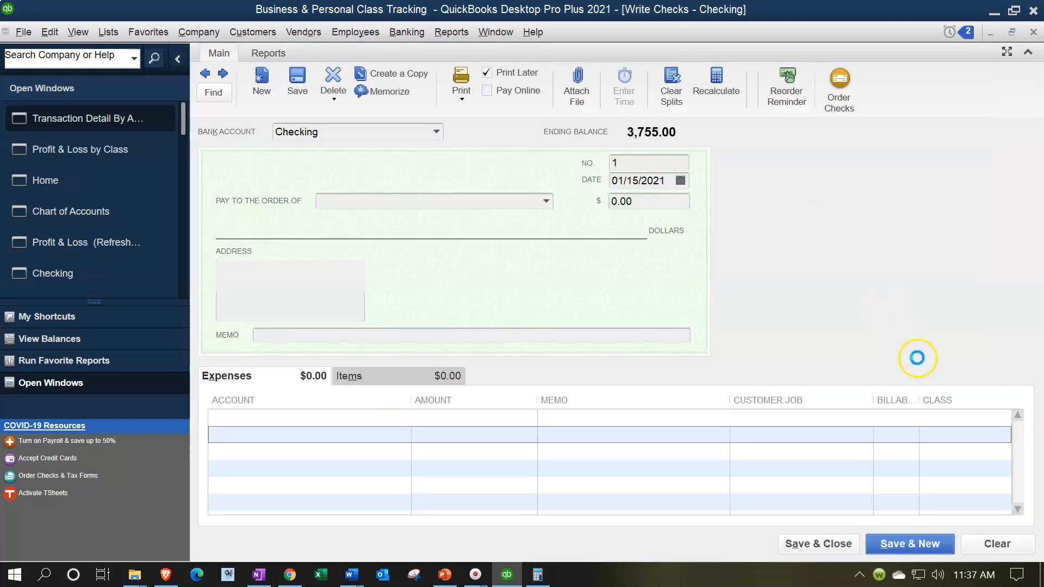
pyautogui.click(943, 418)
pyautogui.write('P')
pyautogui.press('Tab')
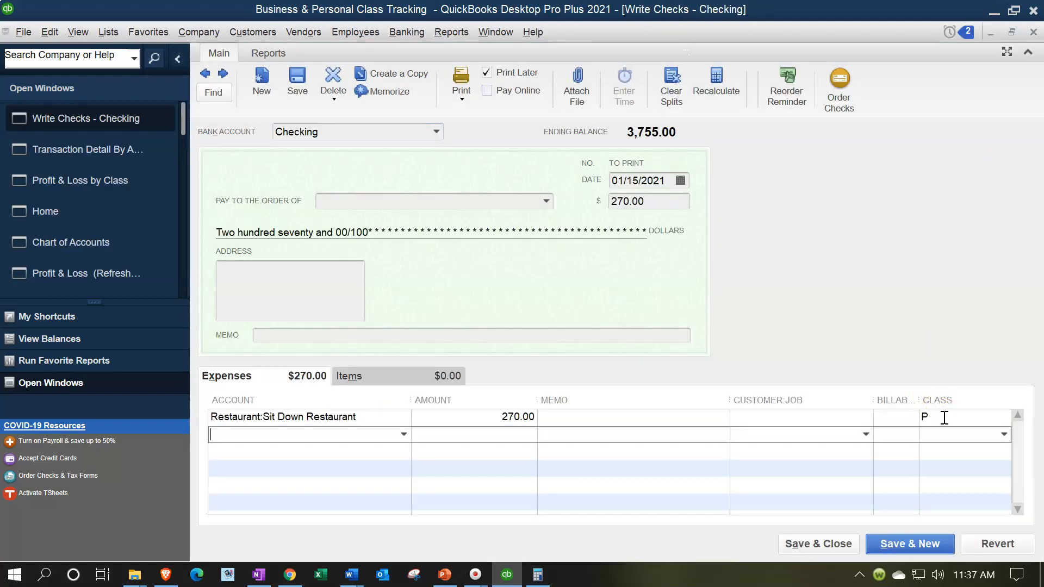
# Save and close the changed check, accepting the future date, and return to Profit & Loss by Class
pyautogui.click(848, 553)
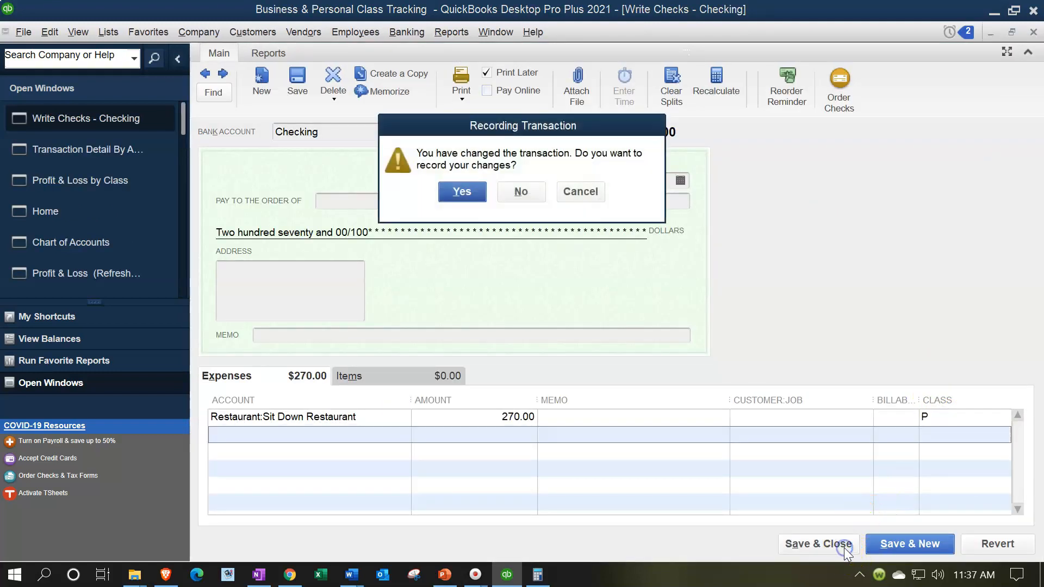
pyautogui.click(471, 191)
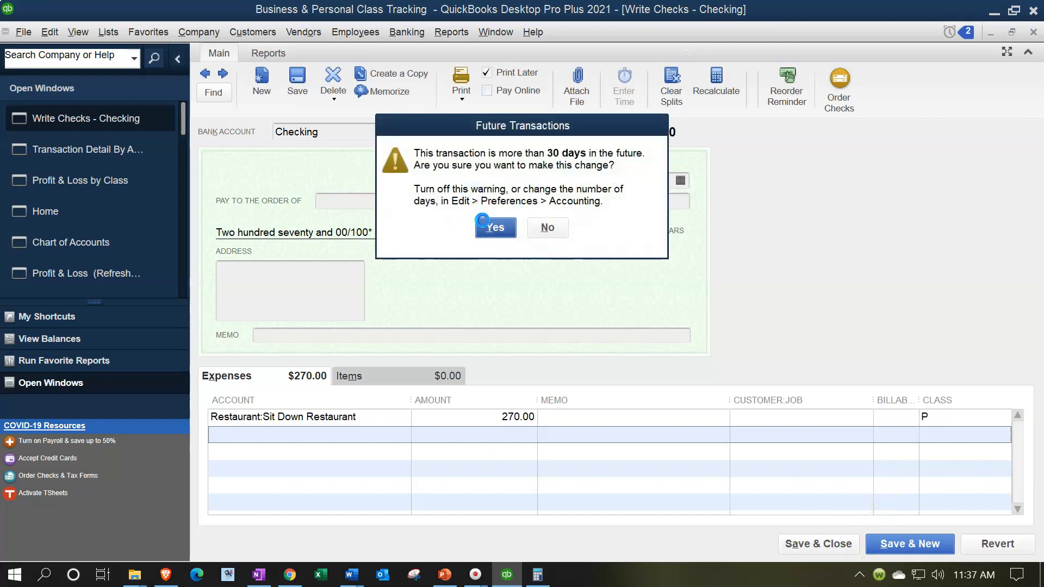
pyautogui.click(492, 225)
pyautogui.click(1033, 32)
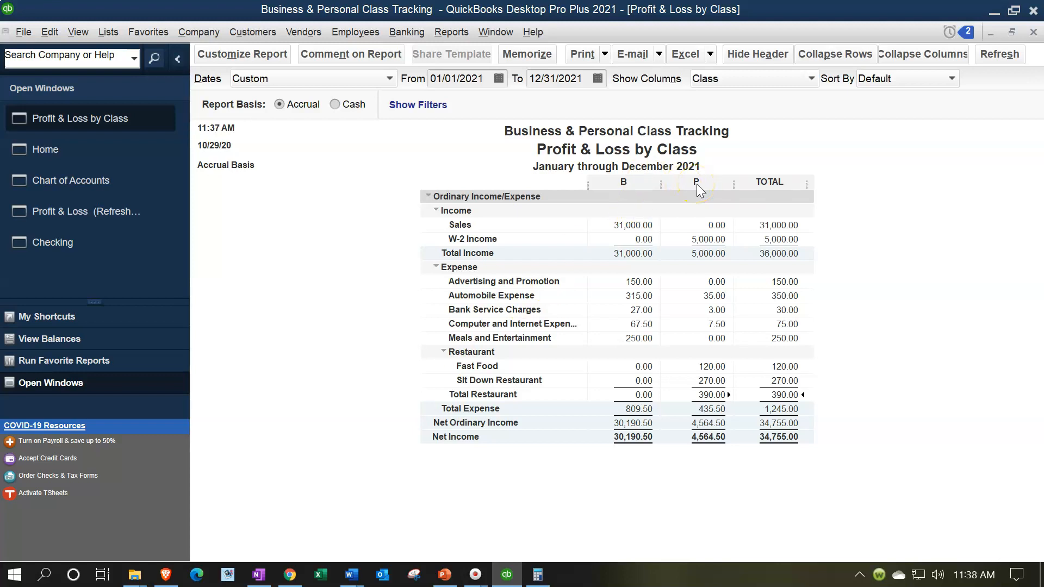
# Start a new check and choose Office Supplies as the first line's expense account
pyautogui.click(52, 143)
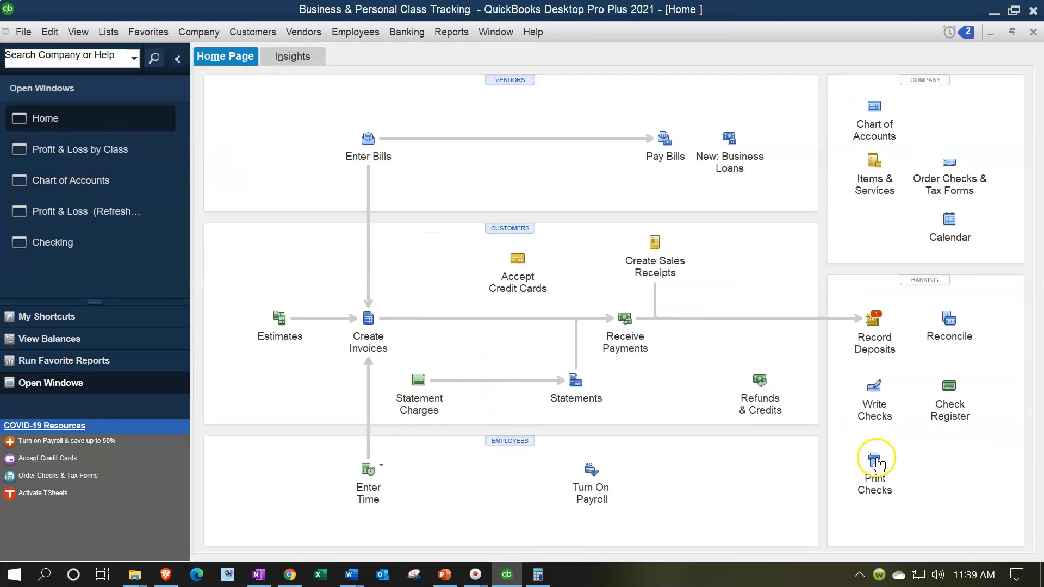
pyautogui.click(877, 397)
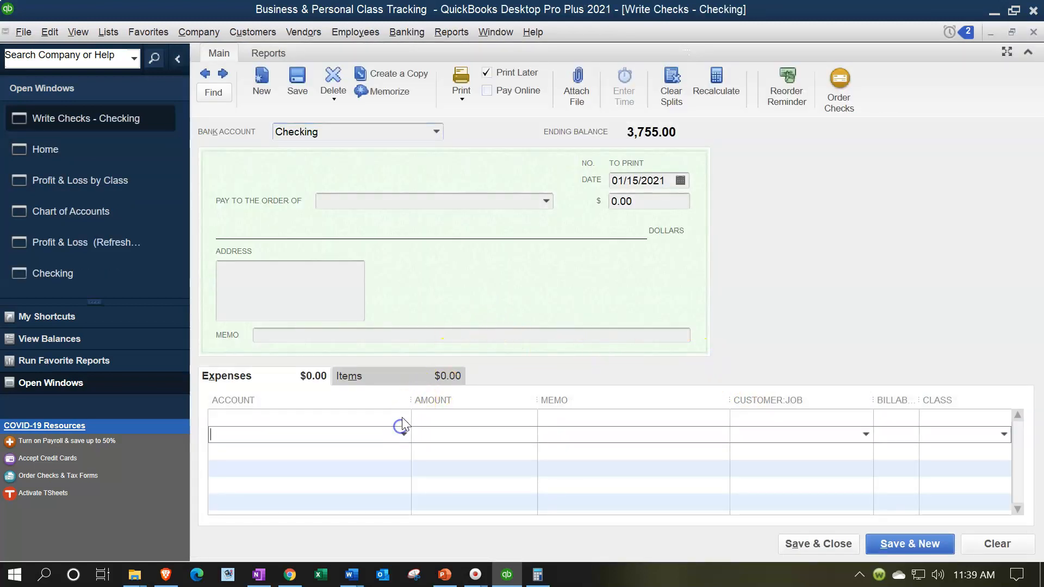
pyautogui.click(404, 417)
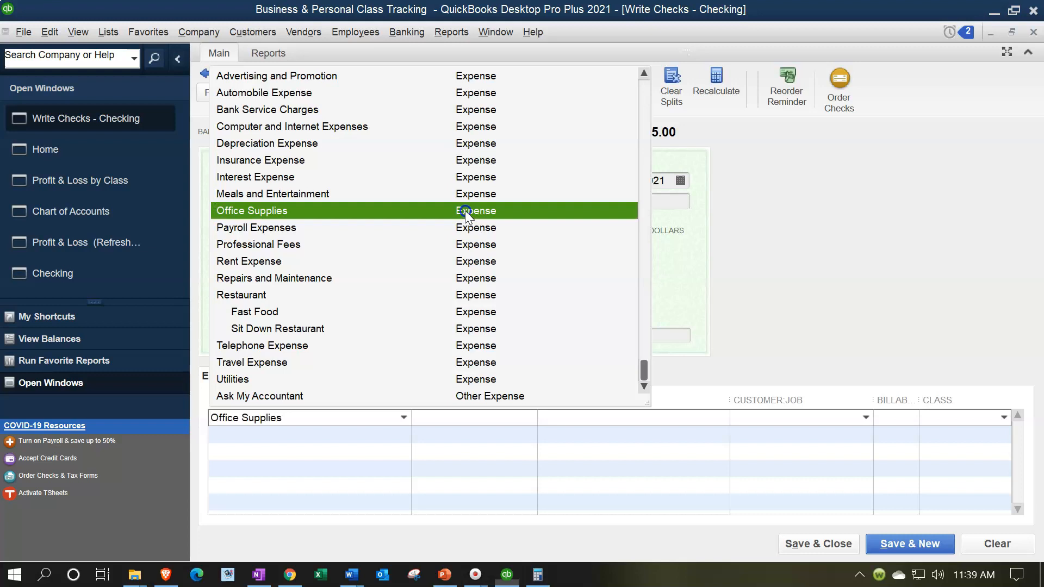
pyautogui.click(465, 211)
# Set the check amount and the Office Supplies line to 50, and clear the amount on the extra line below
pyautogui.click(646, 205)
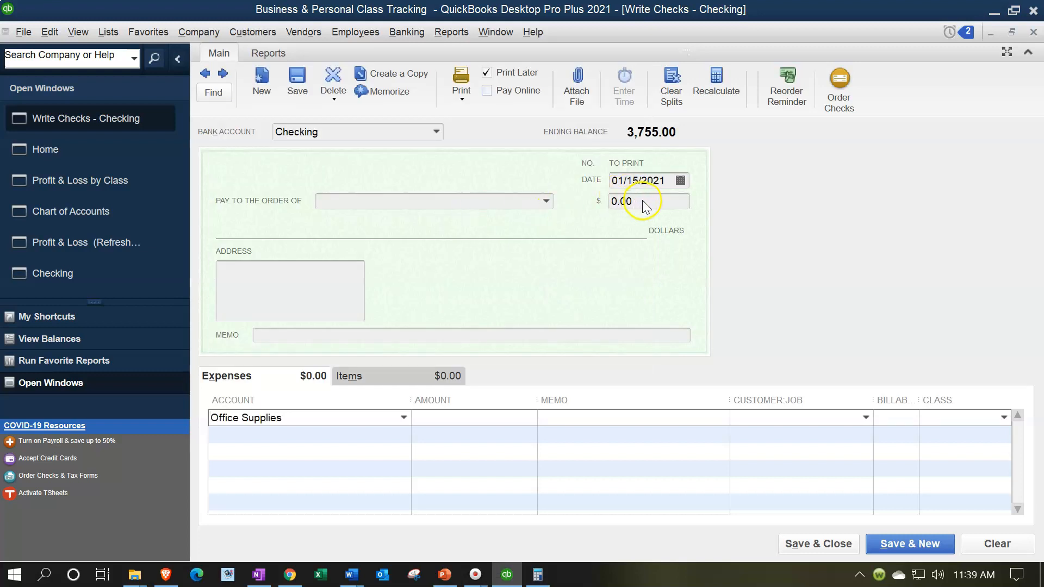
pyautogui.write('50')
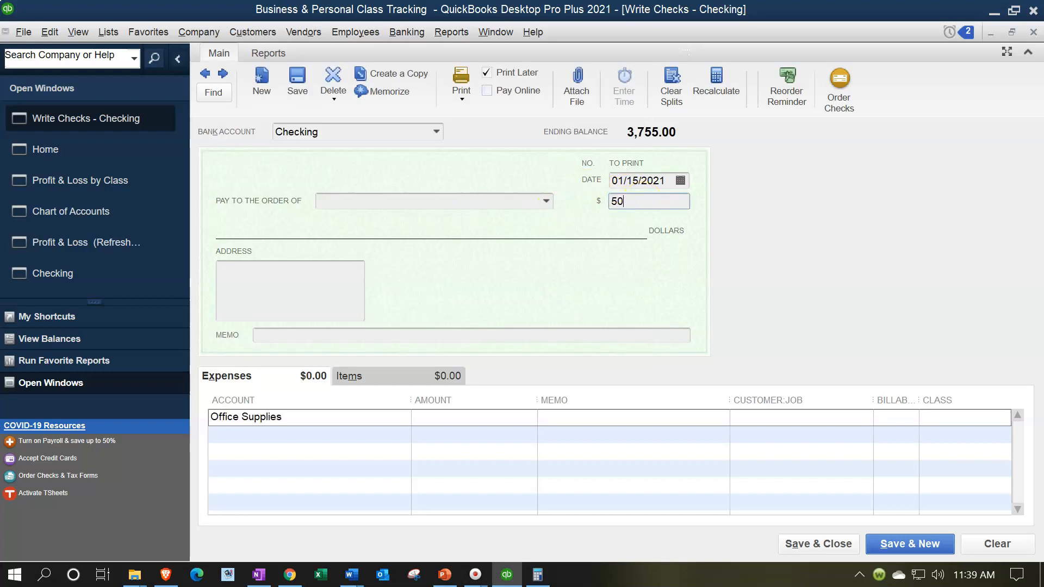
pyautogui.press('Tab')
pyautogui.press('Tab')
pyautogui.press('Tab')
pyautogui.write('50')
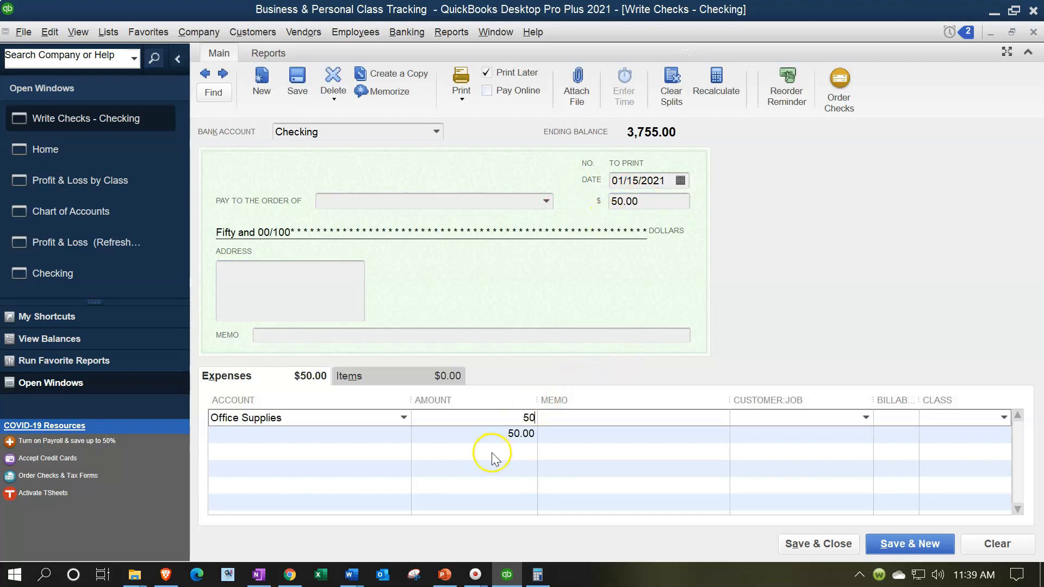
pyautogui.click(515, 433)
pyautogui.press('Delete')
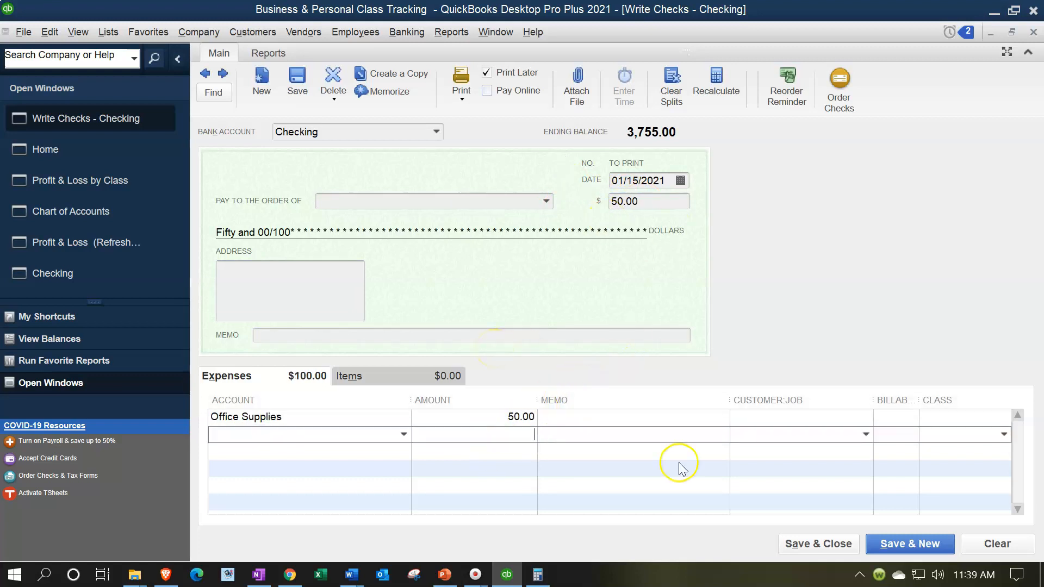
# Assign class B to the Office Supplies line and save the check, accepting the future date and continuing to a new check
pyautogui.click(946, 418)
pyautogui.write('B')
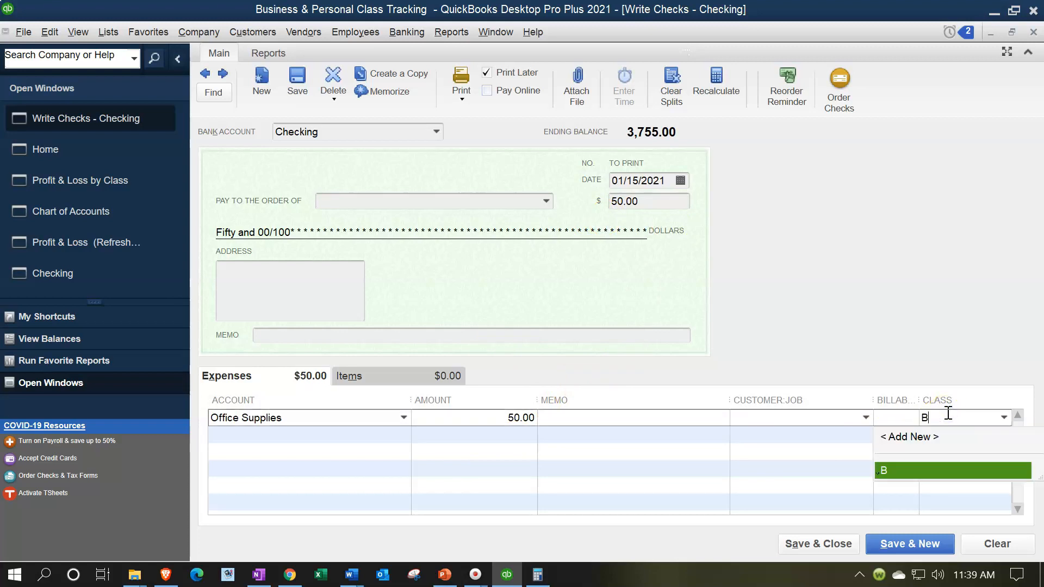
pyautogui.press('Tab')
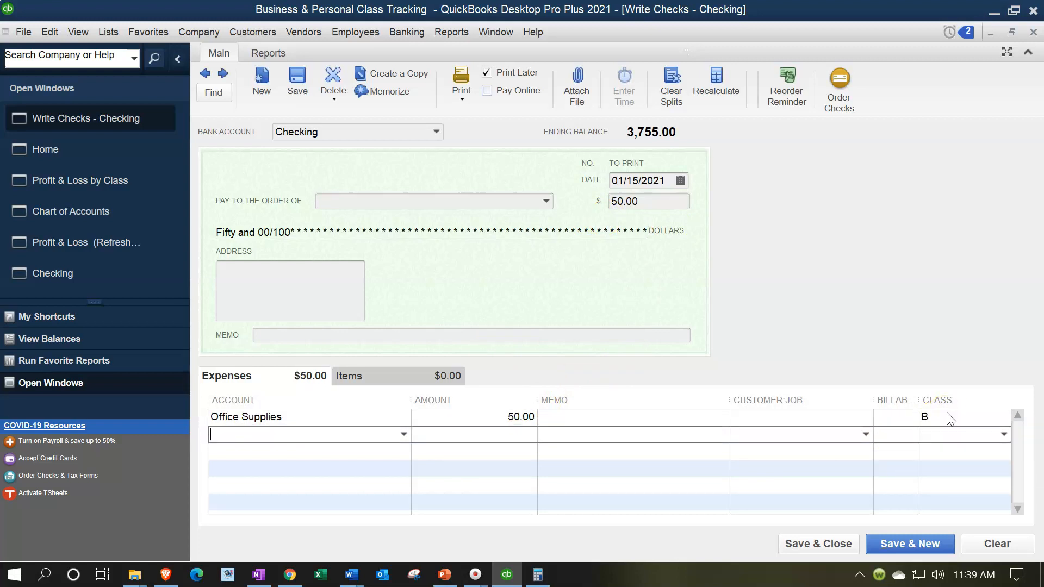
pyautogui.click(908, 543)
pyautogui.click(497, 228)
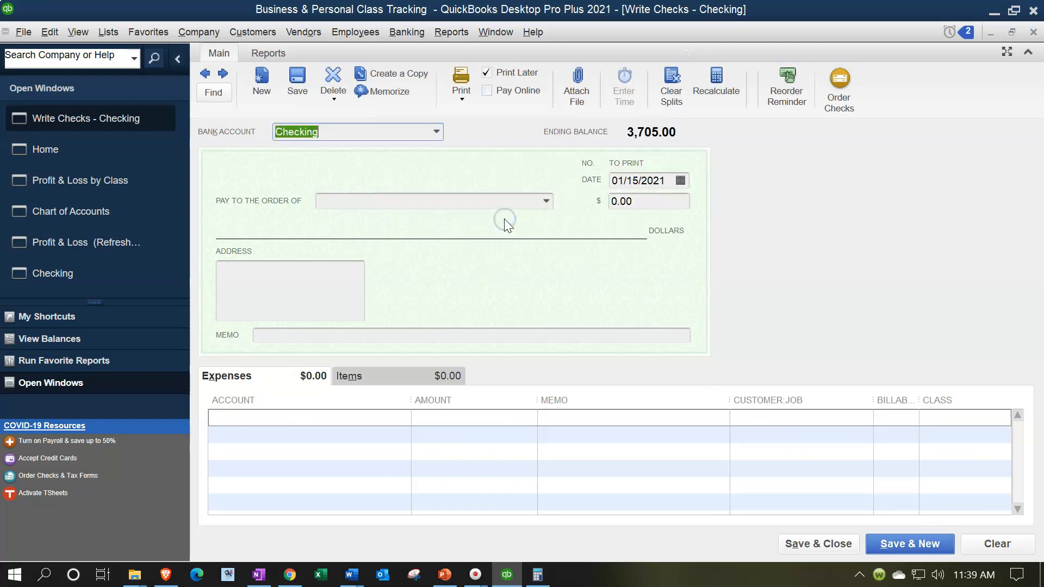
# Set the new check's amount to 67
pyautogui.press('Tab')
pyautogui.write('67')
pyautogui.press('Tab')
pyautogui.press('Tab')
pyautogui.press('Tab')
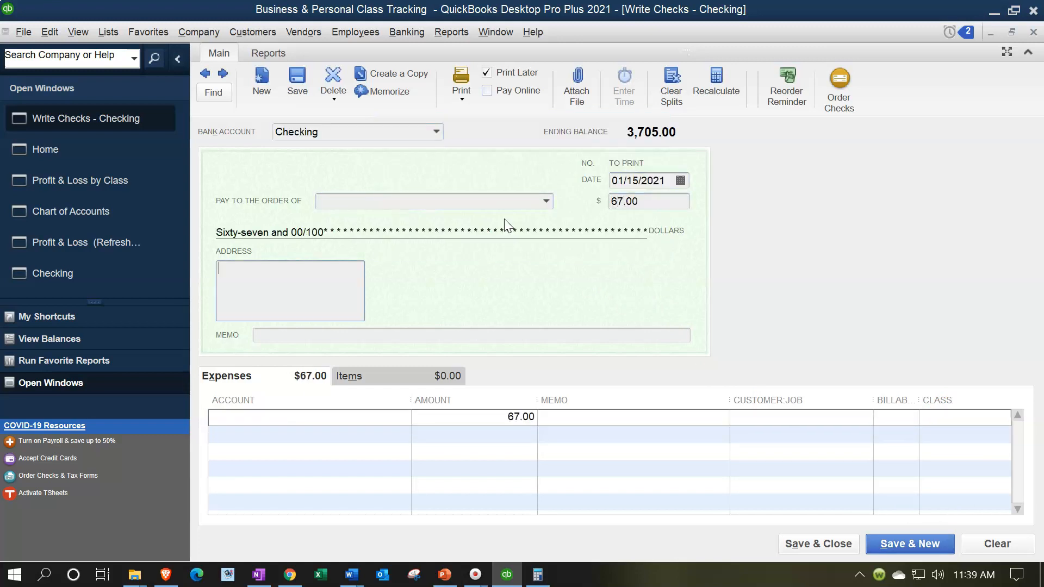
# Enter Personal Purchases as the line's account and set it up as a new Expense account
pyautogui.write('Personal Purchases')
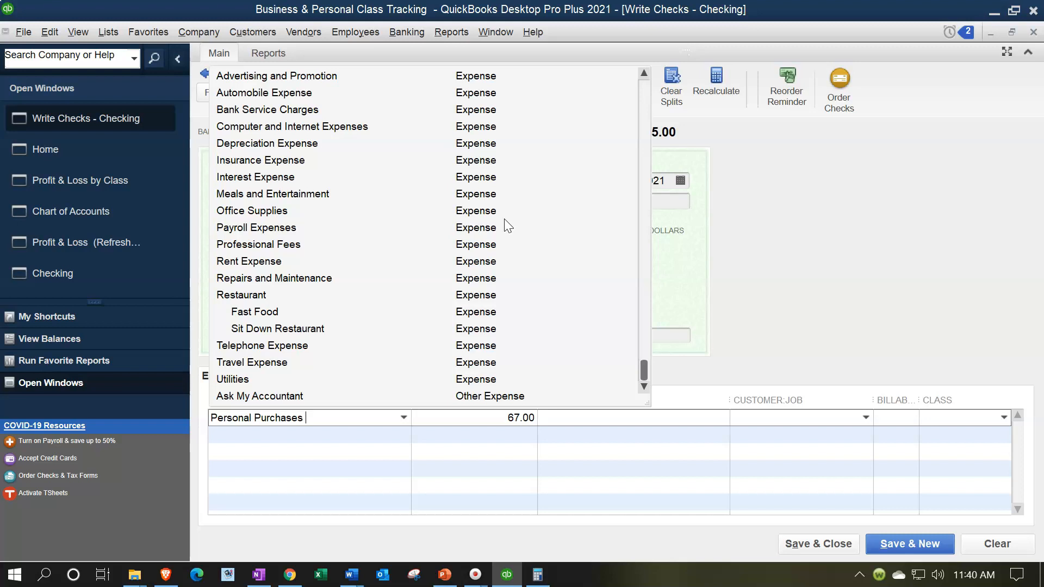
pyautogui.press('Tab')
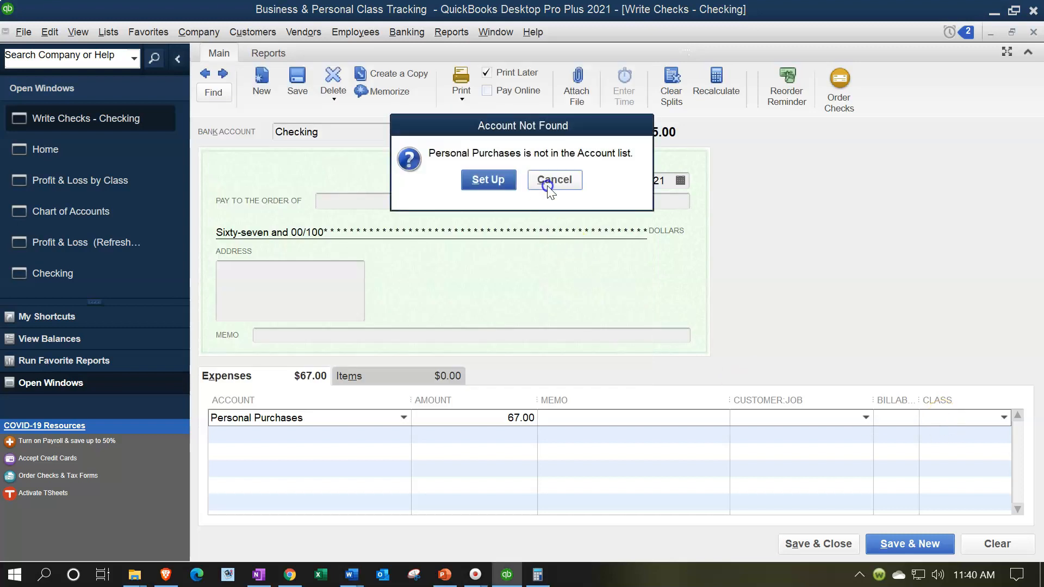
pyautogui.click(495, 181)
pyautogui.click(650, 420)
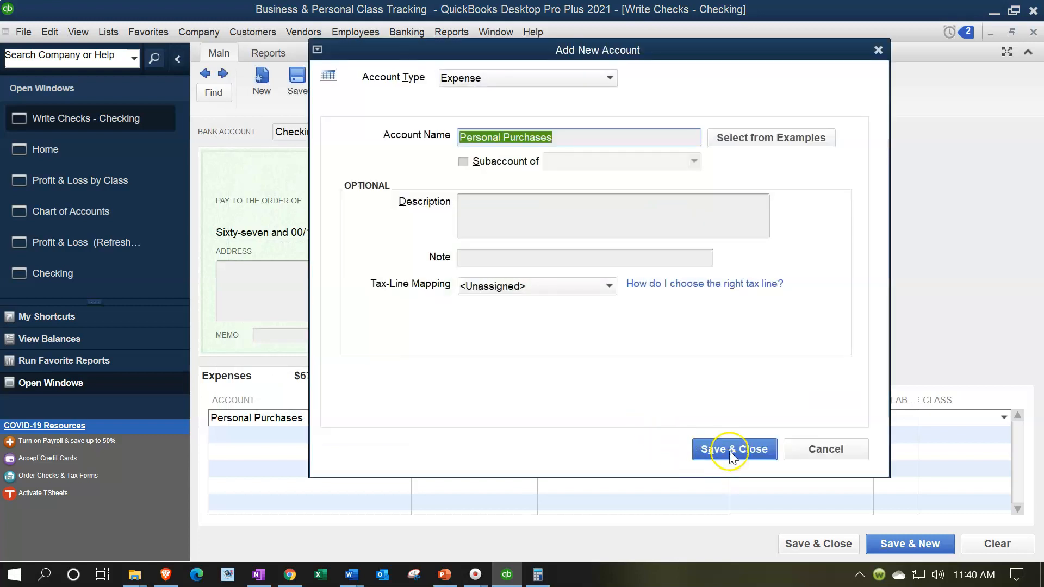
pyautogui.click(729, 451)
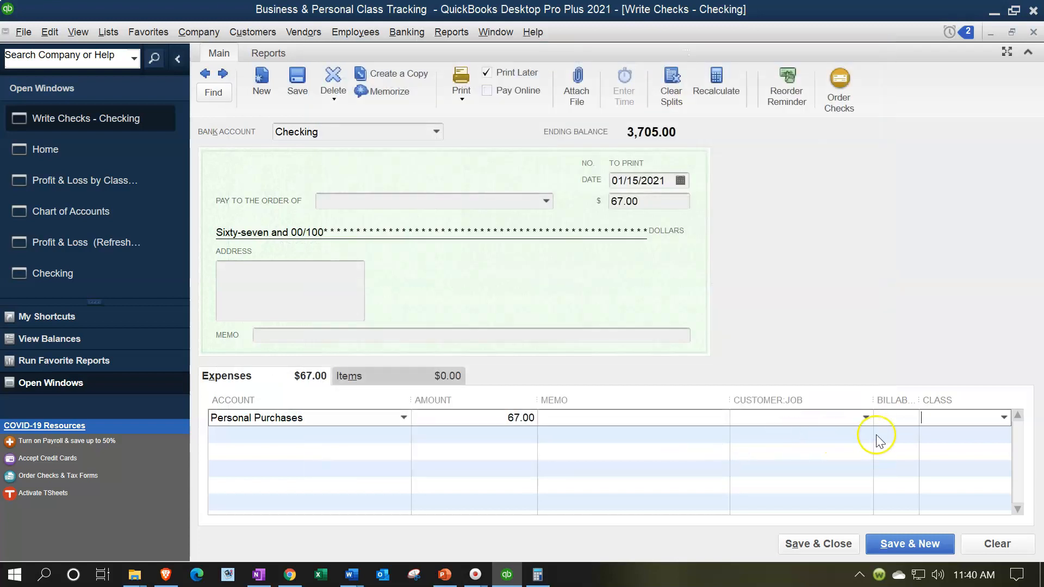
# Assign class P to the Personal Purchases line and save the check, accepting the future date and continuing to a new check
pyautogui.write('P')
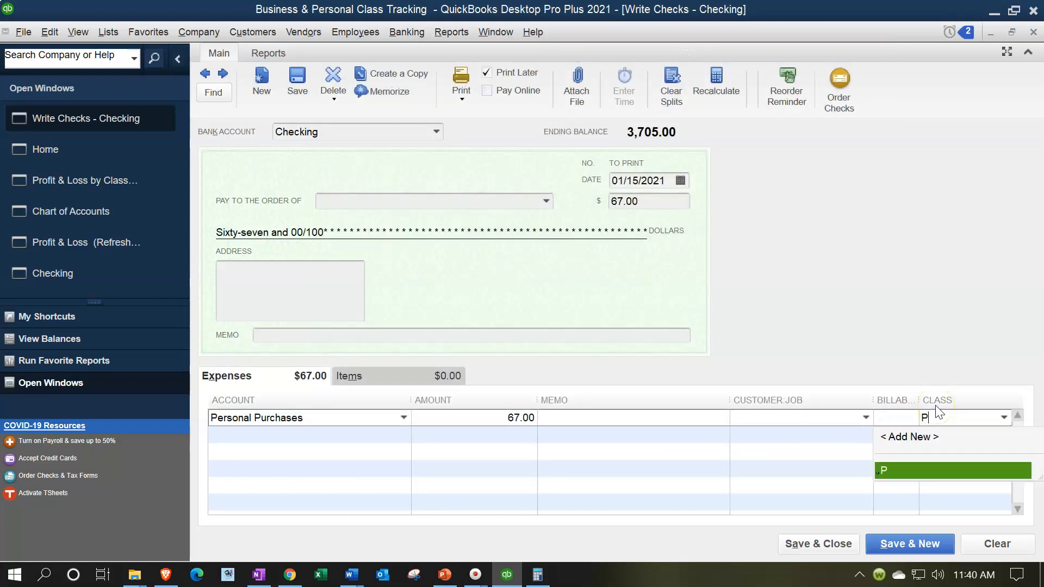
pyautogui.press('Tab')
pyautogui.click(902, 542)
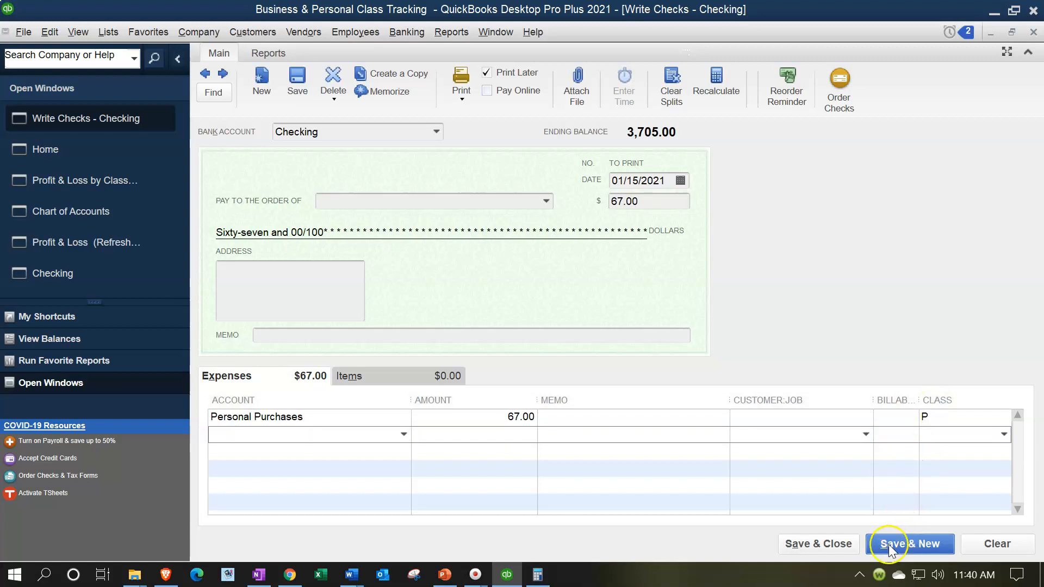
pyautogui.click(492, 227)
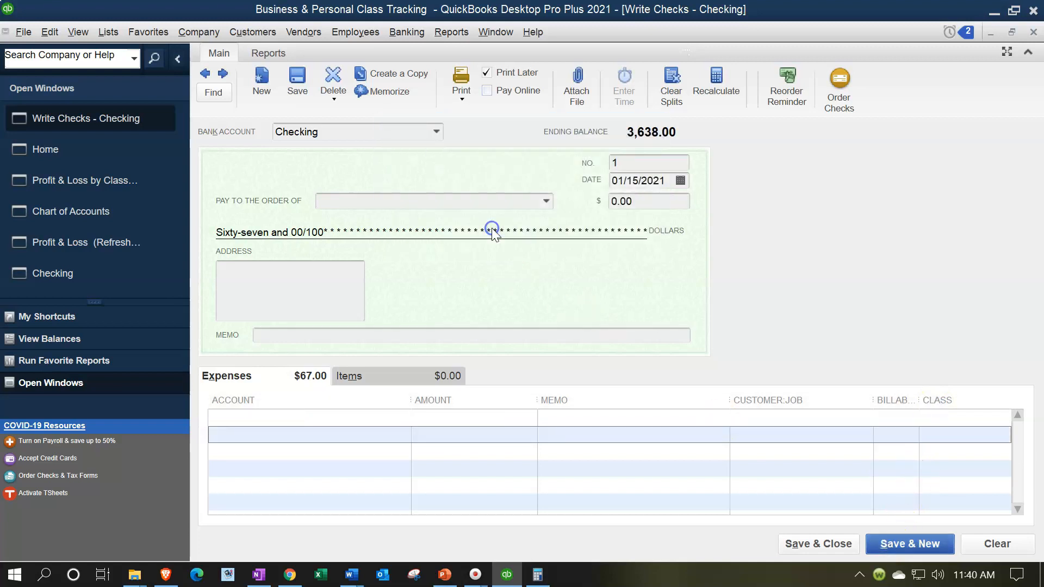
# Choose Rent Expense as the new check's expense account and set the check amount to 1,100
pyautogui.click(546, 201)
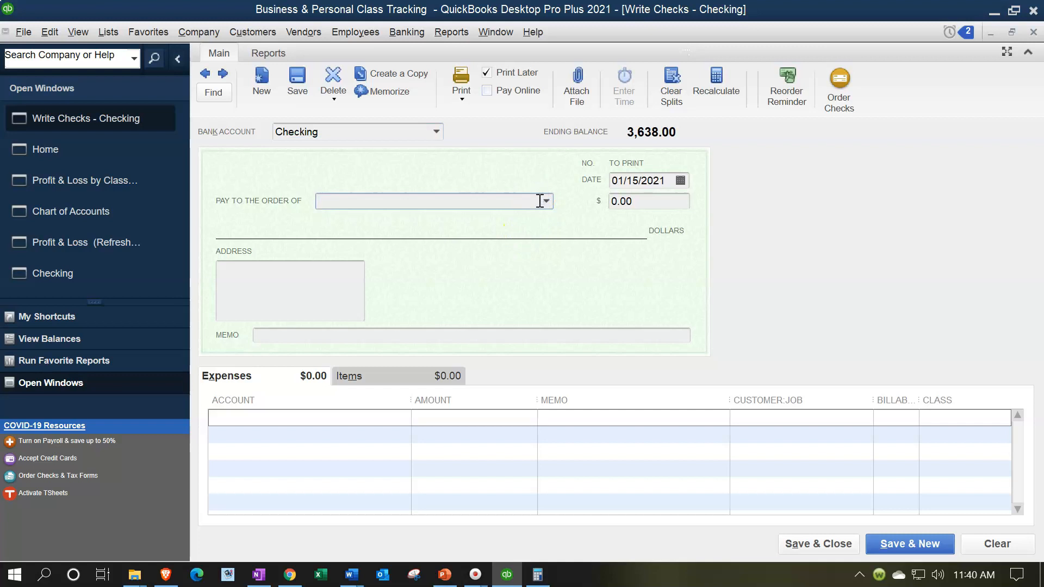
pyautogui.click(547, 200)
pyautogui.click(384, 415)
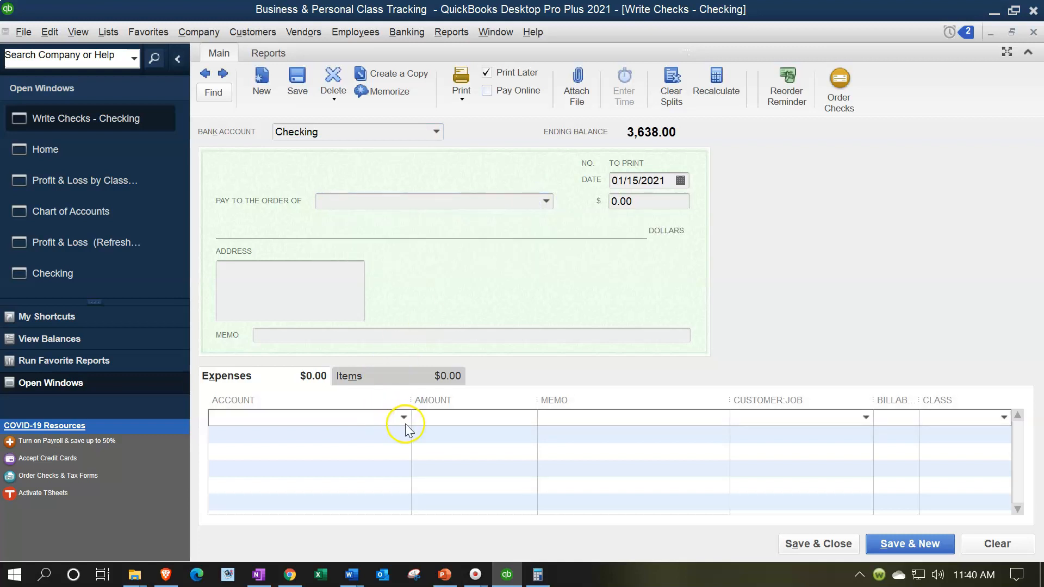
pyautogui.click(404, 418)
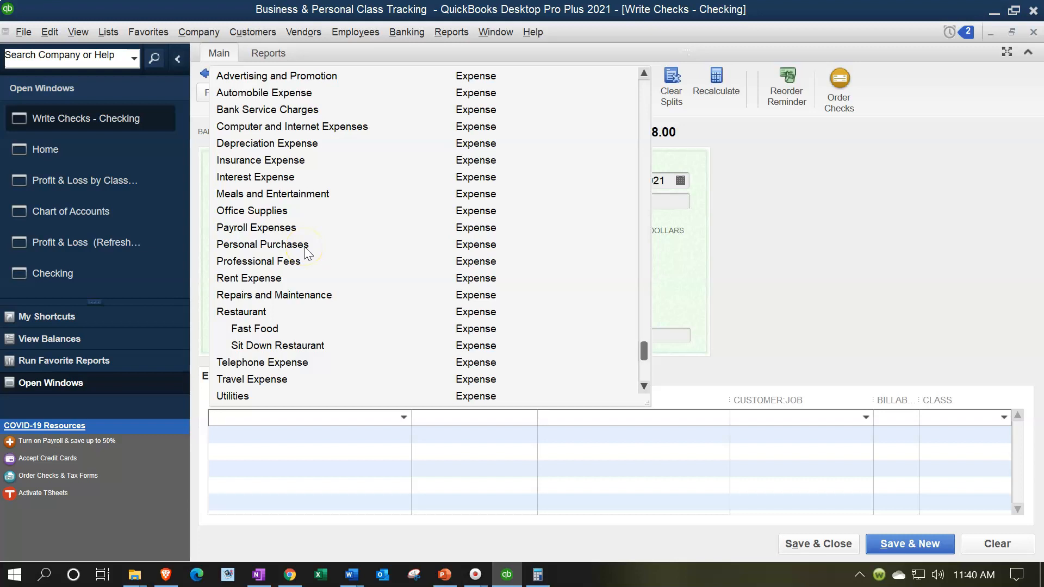
pyautogui.click(282, 277)
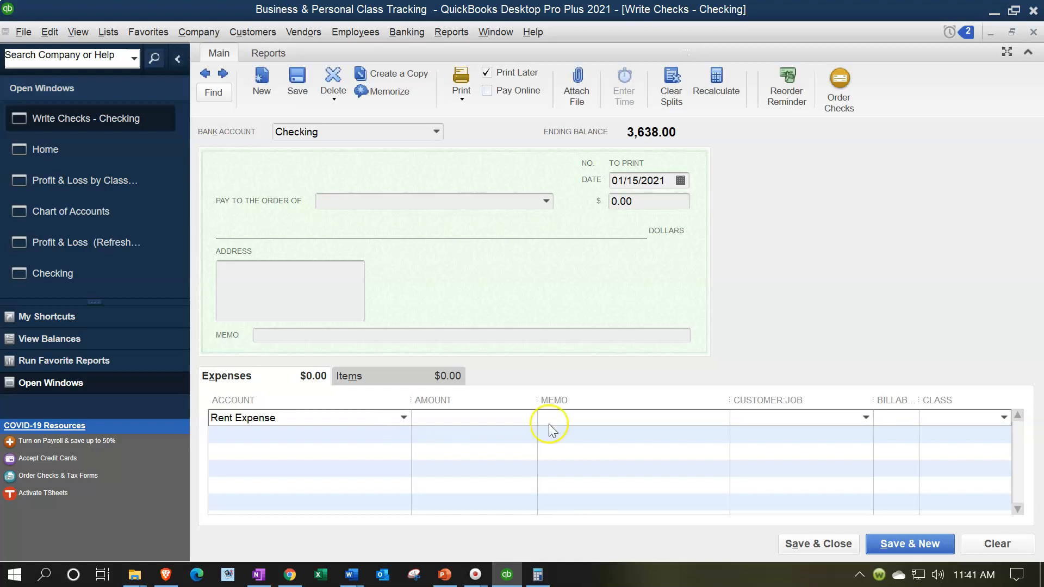
pyautogui.click(650, 201)
pyautogui.write('1100')
pyautogui.press('Tab')
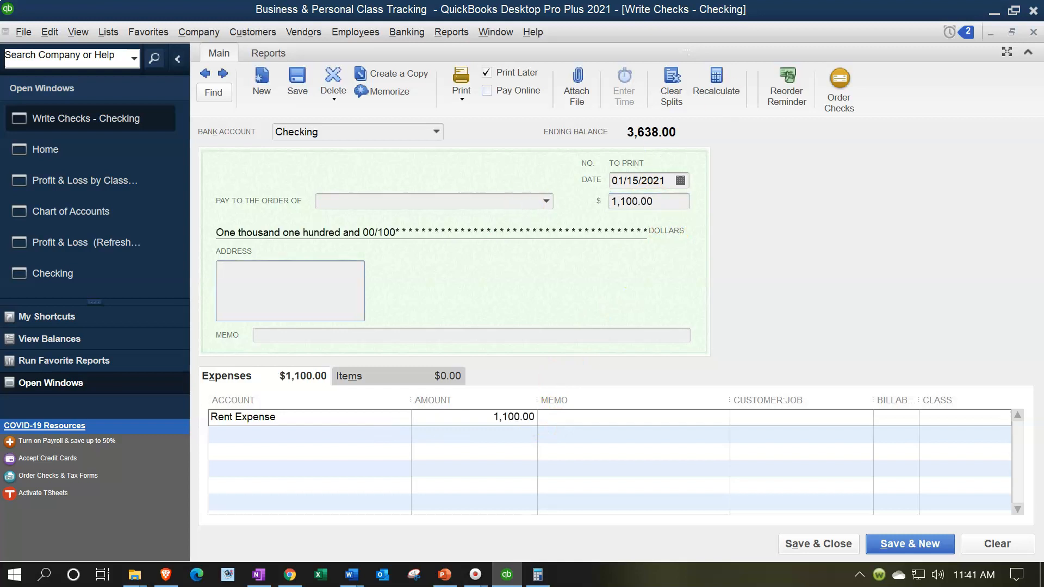
# Switch to Calculator, move it clear of the check form and calculate 1100 × .3
pyautogui.click(537, 575)
pyautogui.moveTo(756, 125); pyautogui.dragTo(870, 178)
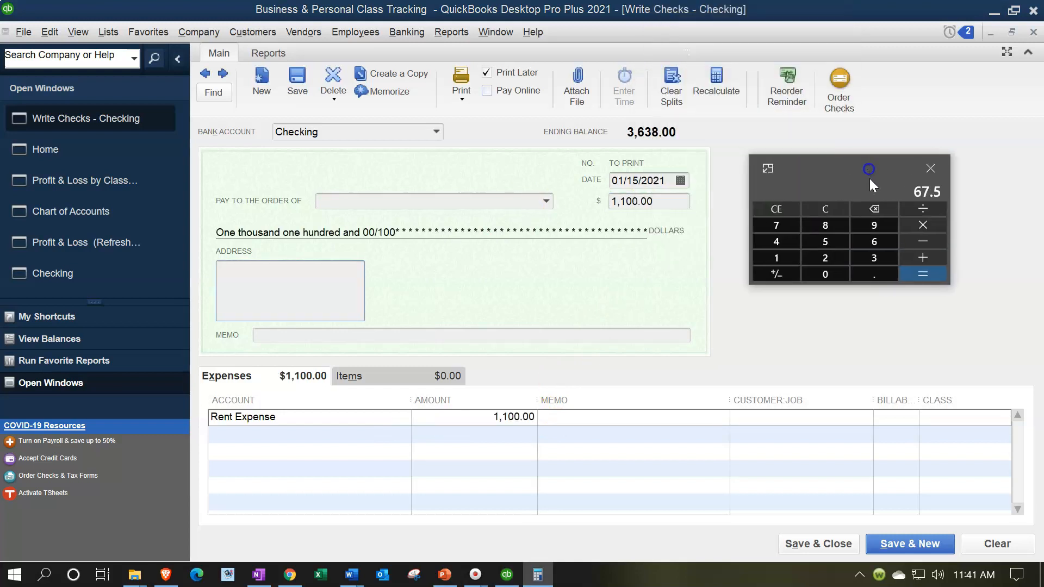
pyautogui.click(842, 205)
pyautogui.write('1100*.3')
pyautogui.press('Return')
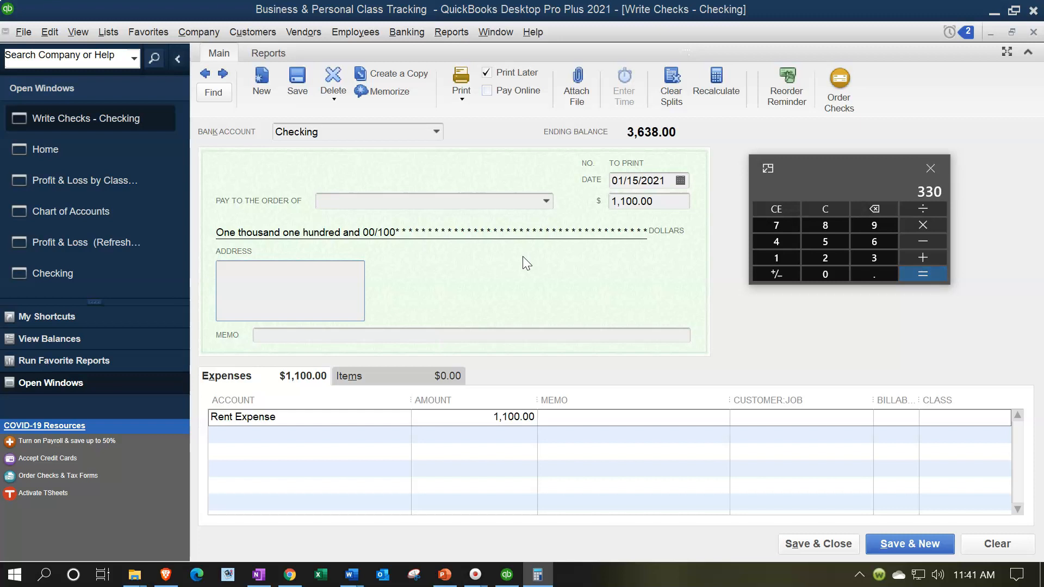
# Assign class B to the check's Rent Expense line and add a second line for Rent Expense
pyautogui.click(970, 419)
pyautogui.write('B')
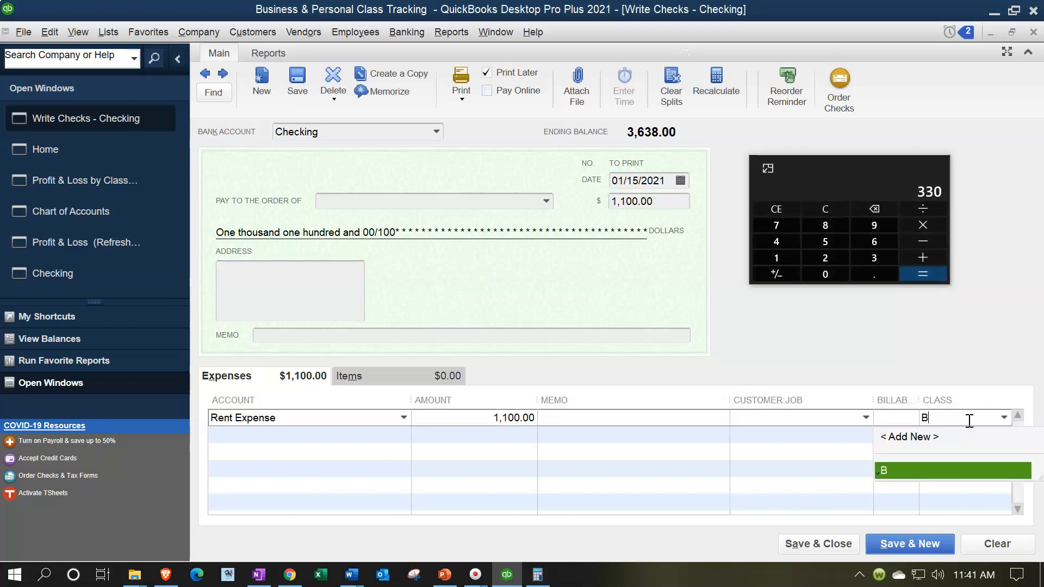
pyautogui.press('Tab')
pyautogui.write('Re')
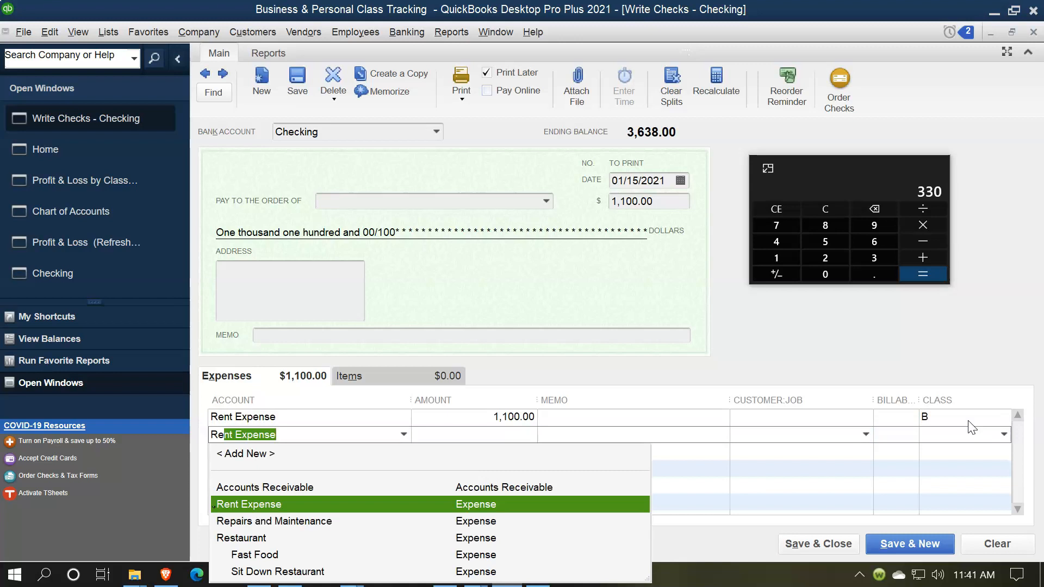
pyautogui.press('Tab')
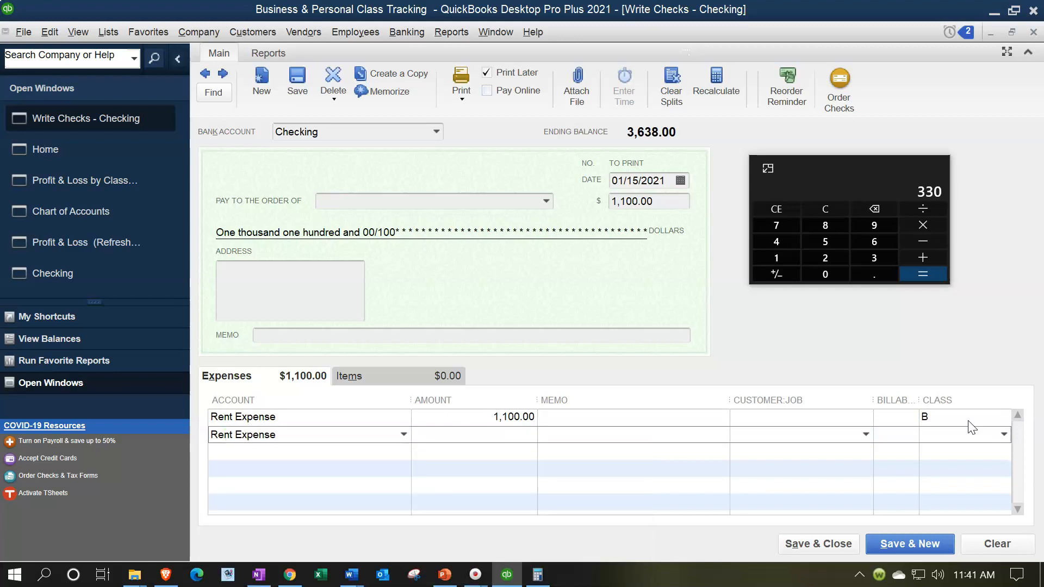
# Set the amount of the class B Rent Expense line to 330
pyautogui.click(481, 419)
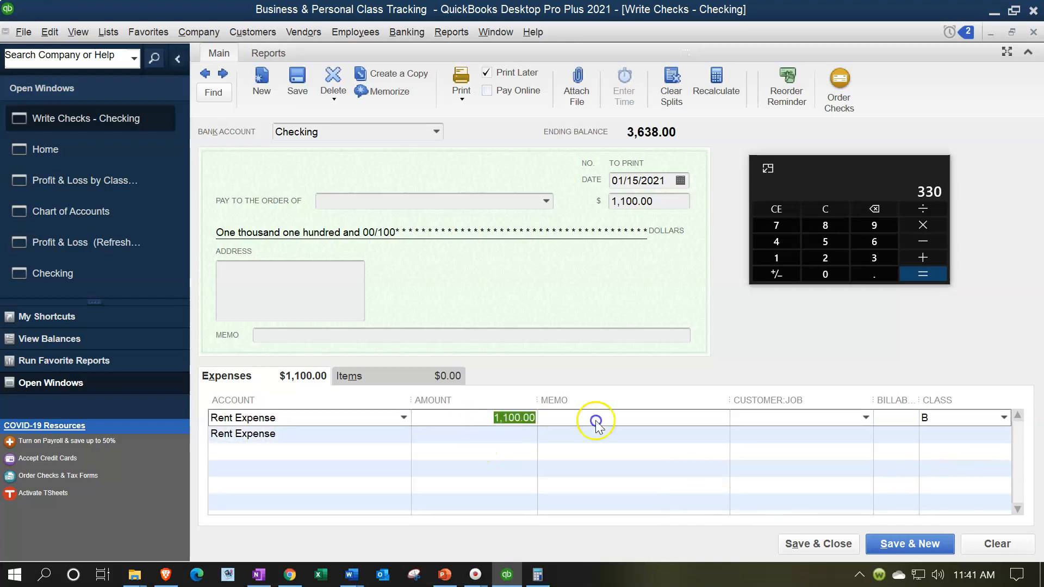
pyautogui.write('330')
pyautogui.press('Tab')
pyautogui.press('Tab')
pyautogui.press('Tab')
pyautogui.press('Tab')
# Clear Calculator and calculate the personal share of the rent, 1100 × .7
pyautogui.click(820, 214)
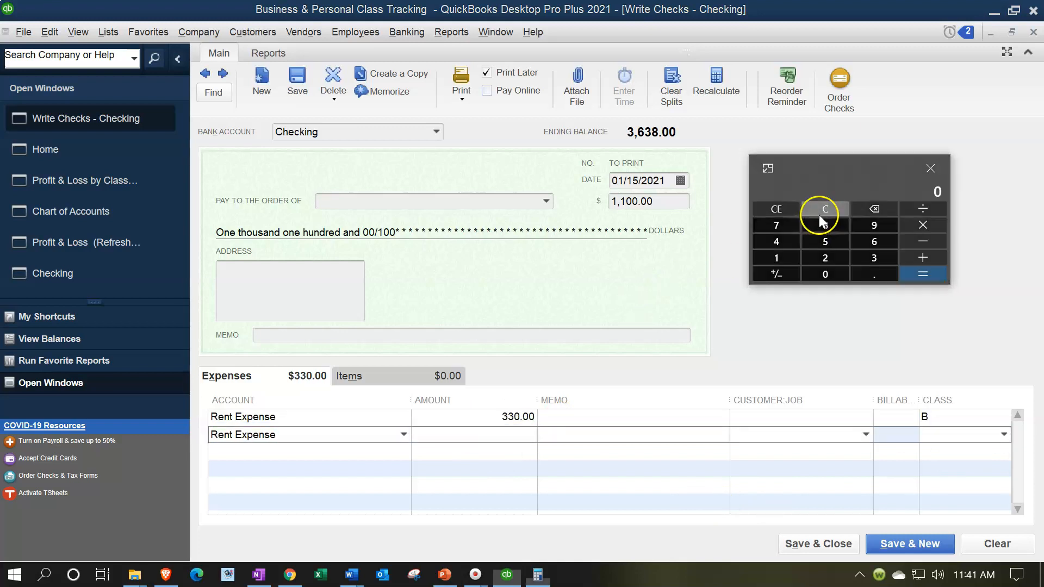
pyautogui.write('1')
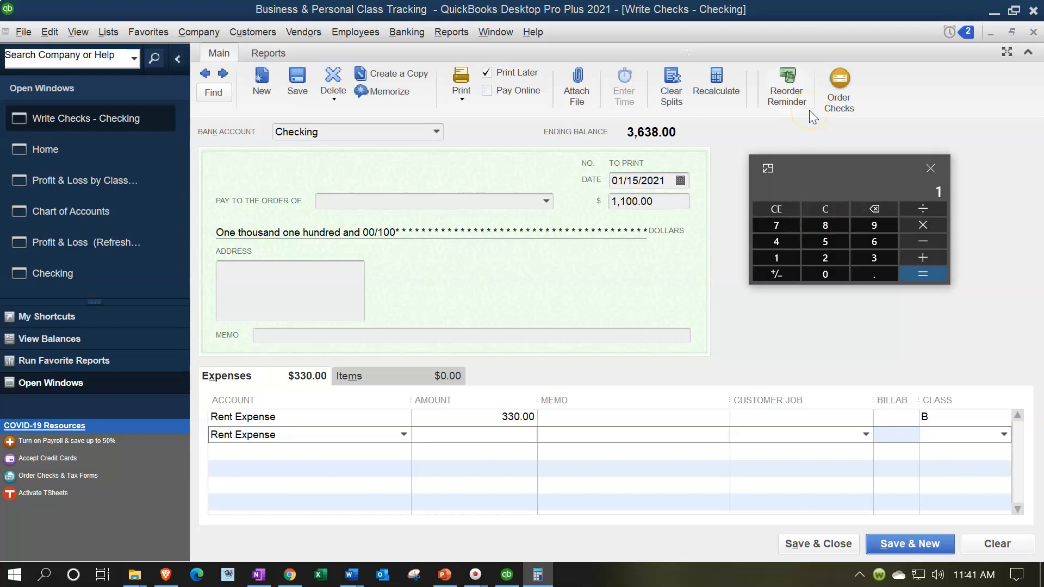
pyautogui.write('100.7')
pyautogui.press('Return')
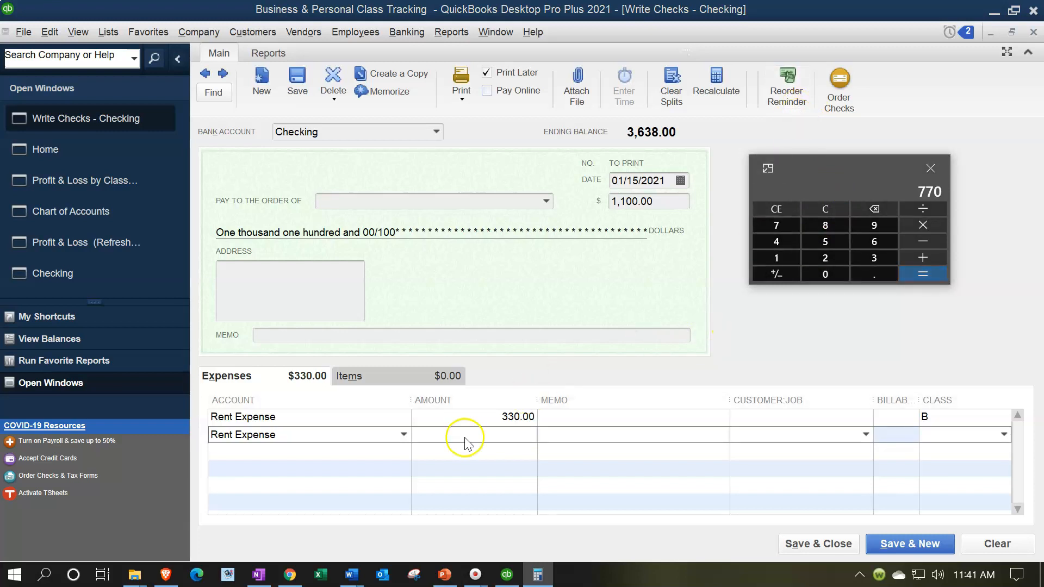
# Set the second Rent Expense line's amount to 770 and assign it class P
pyautogui.click(482, 435)
pyautogui.write('770')
pyautogui.press('Tab')
pyautogui.press('Tab')
pyautogui.write('P')
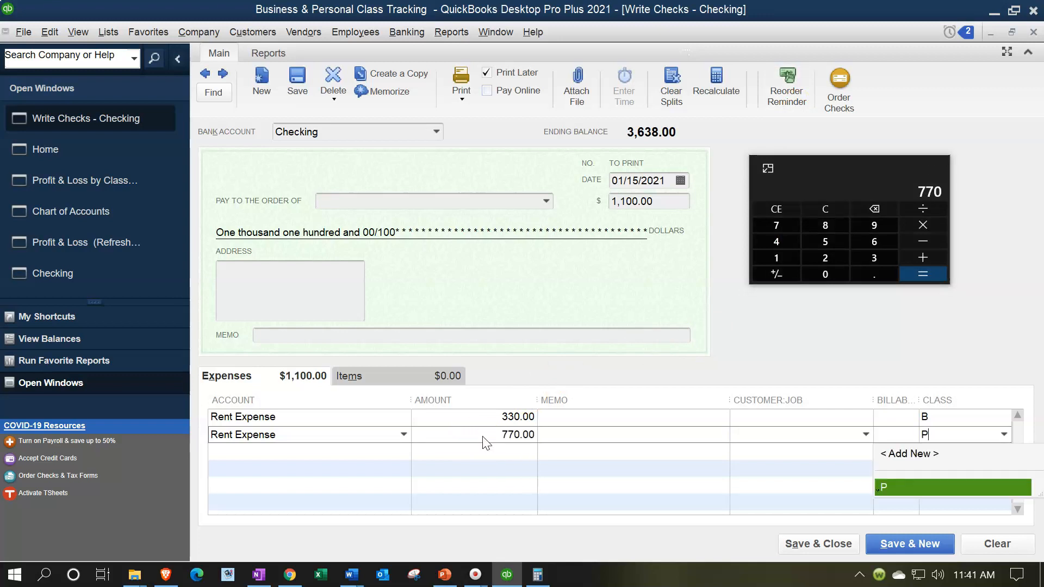
pyautogui.press('Tab')
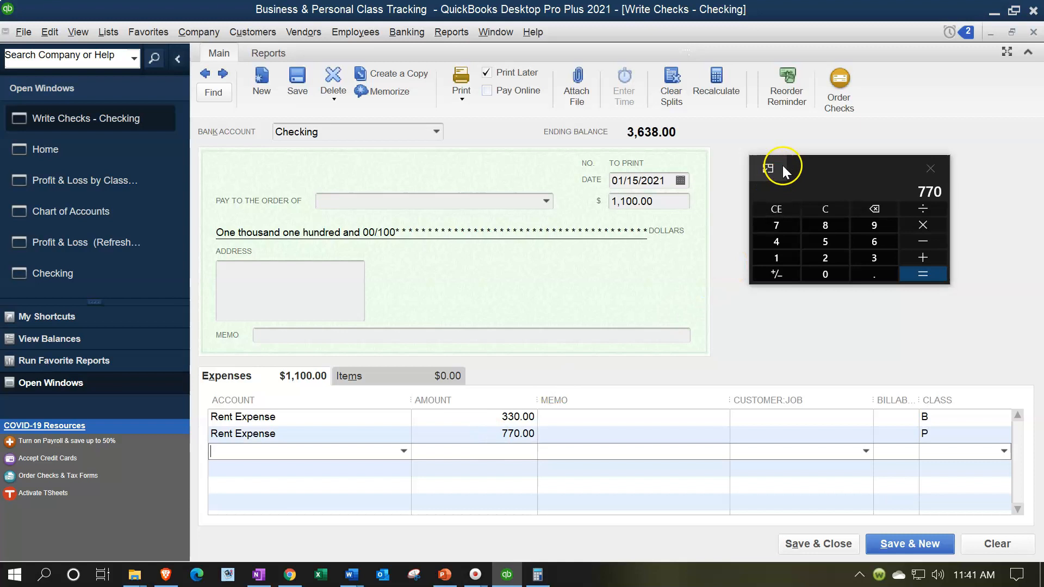
# Move Calculator out of the way and save the rent check, accepting the future date and continuing to a new check
pyautogui.moveTo(806, 165); pyautogui.dragTo(781, 1)
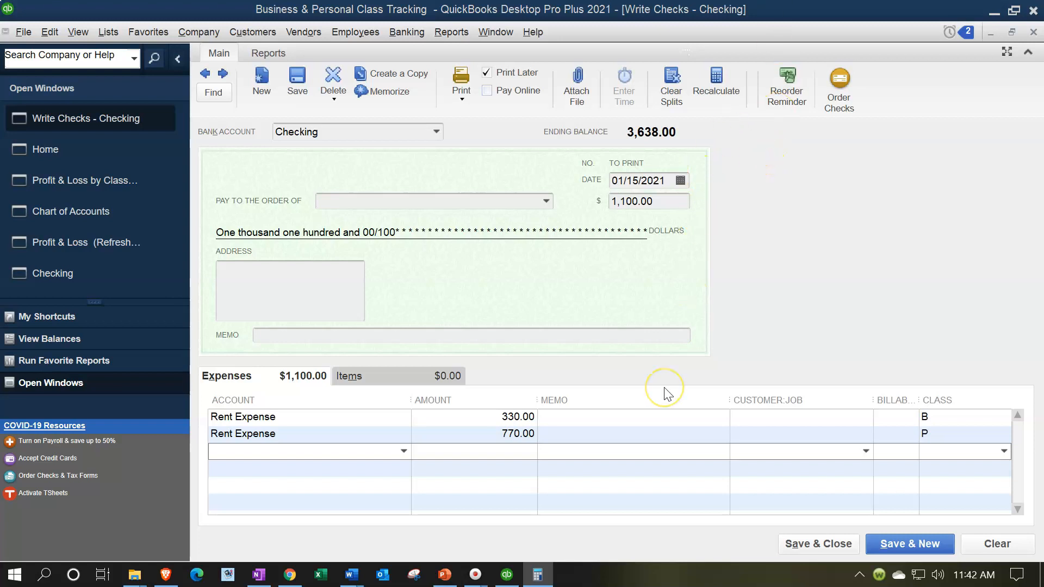
pyautogui.click(906, 548)
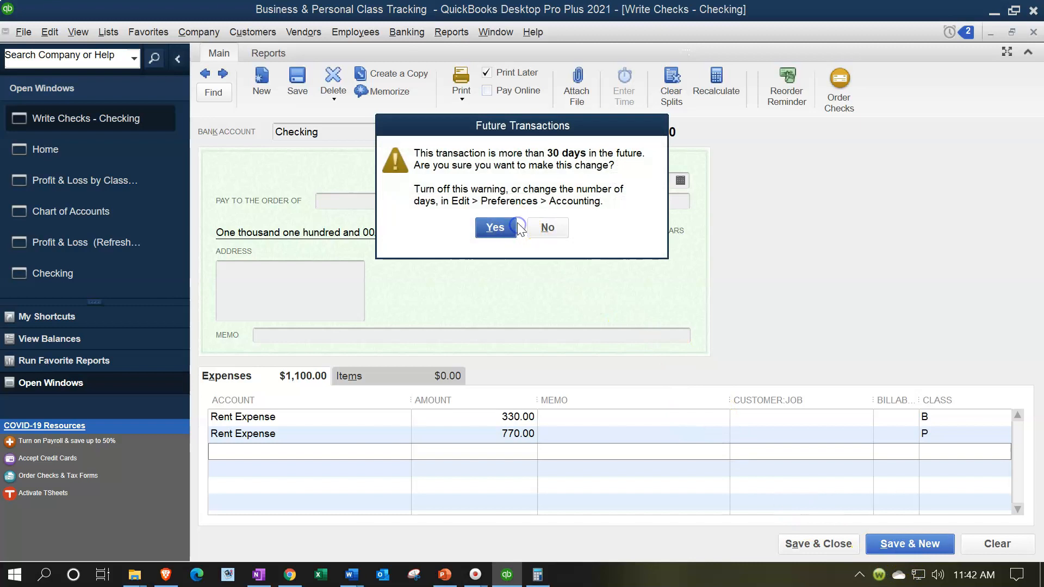
pyautogui.click(496, 227)
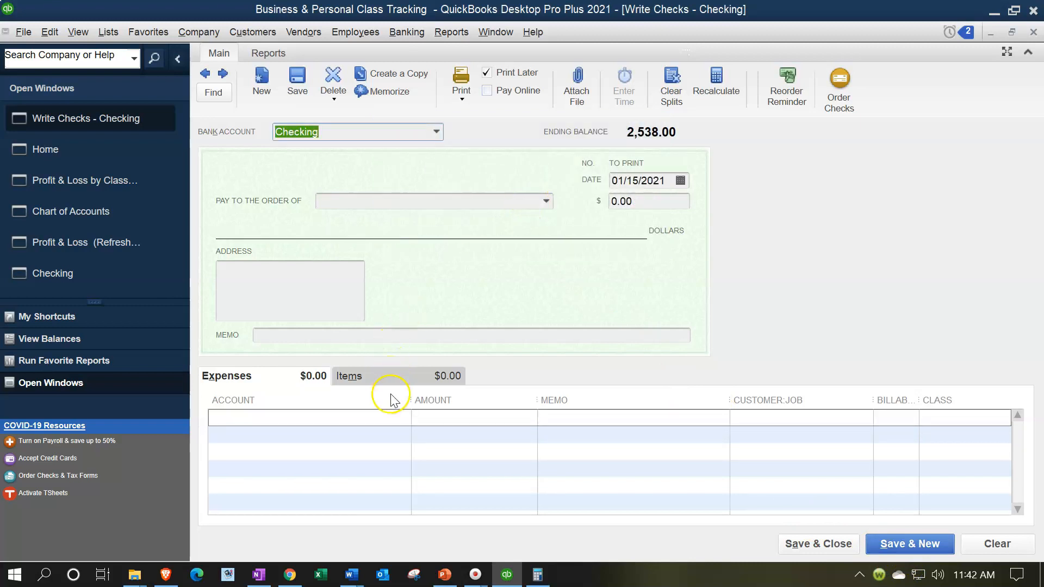
pyautogui.click(389, 416)
pyautogui.click(403, 417)
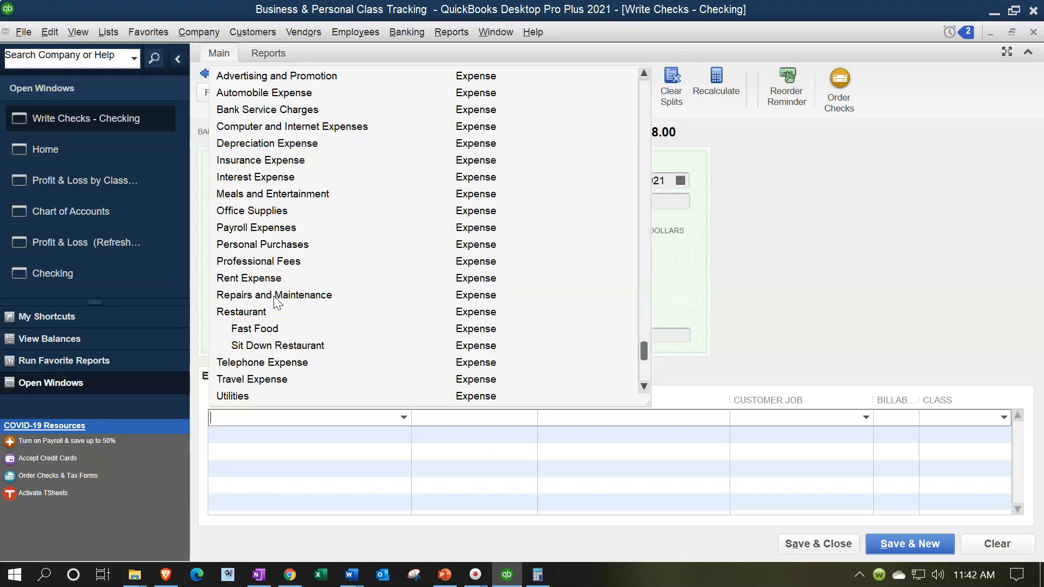
pyautogui.scroll(-1, 274, 298)
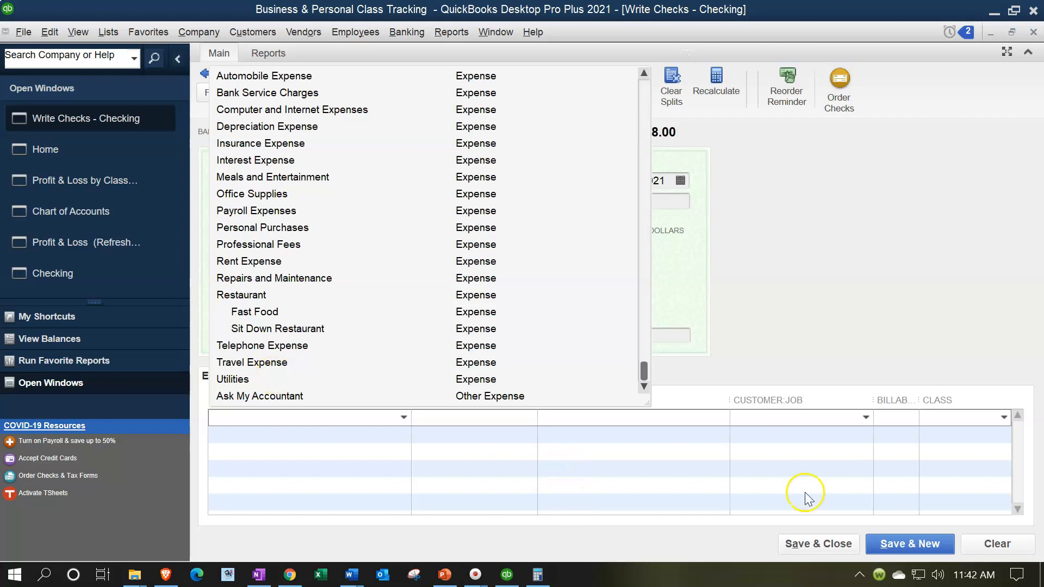
pyautogui.press('Escape')
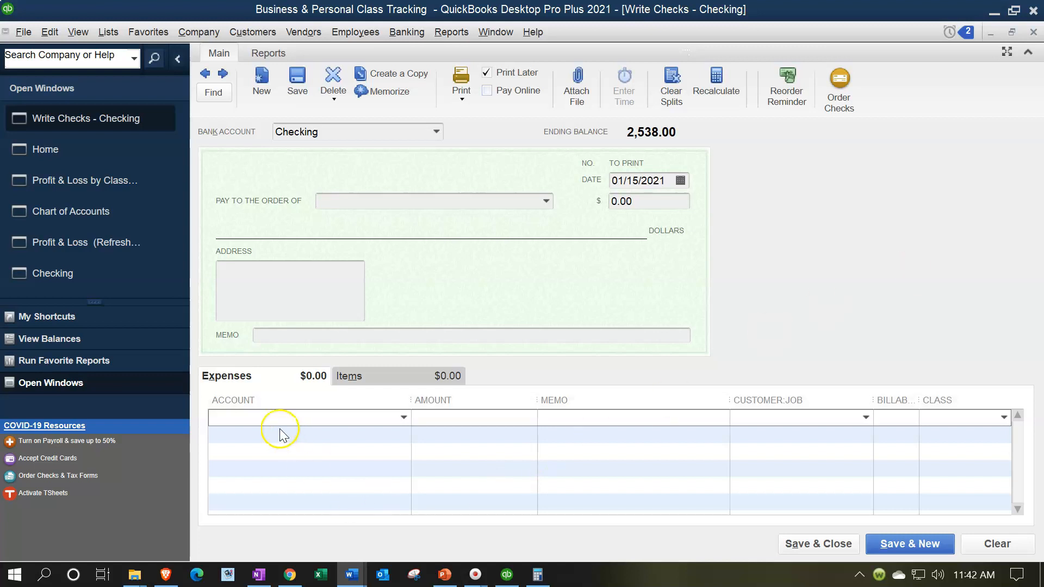
# Enter Groceries as the new check's account and set it up as a new Expense account
pyautogui.click(268, 418)
pyautogui.write('Groceries')
pyautogui.press('Tab')
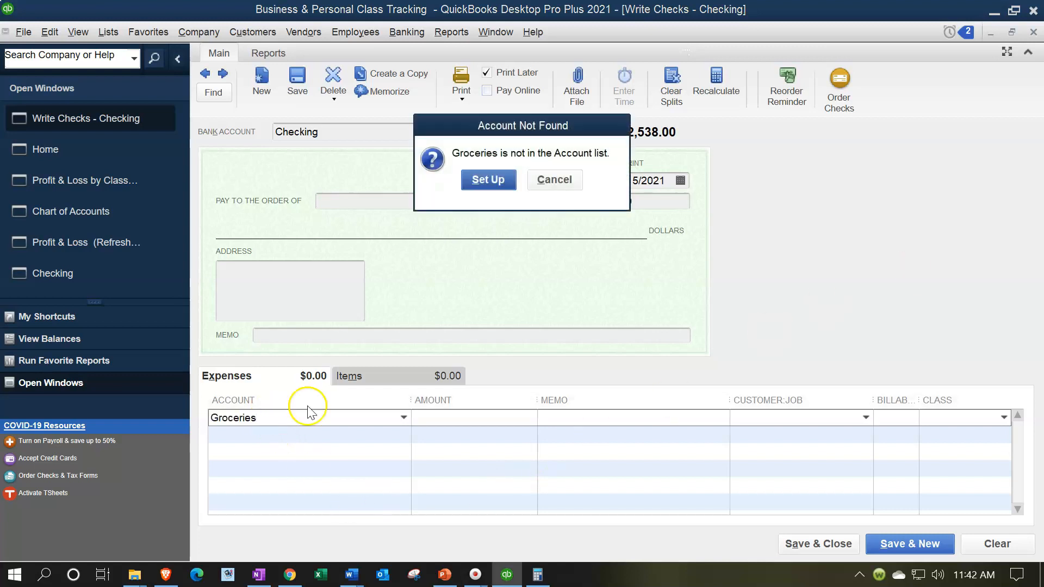
pyautogui.click(478, 181)
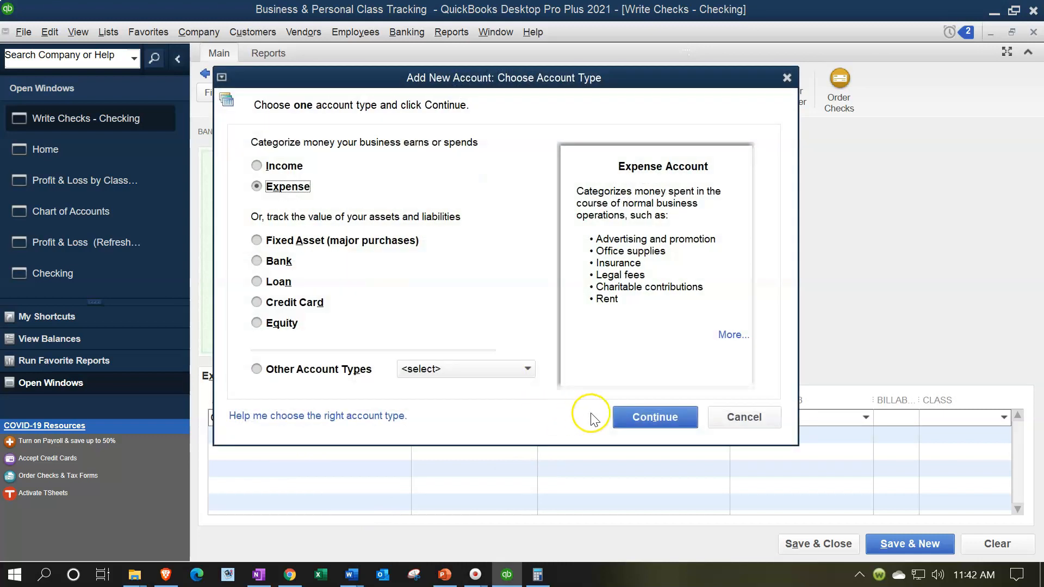
pyautogui.click(658, 412)
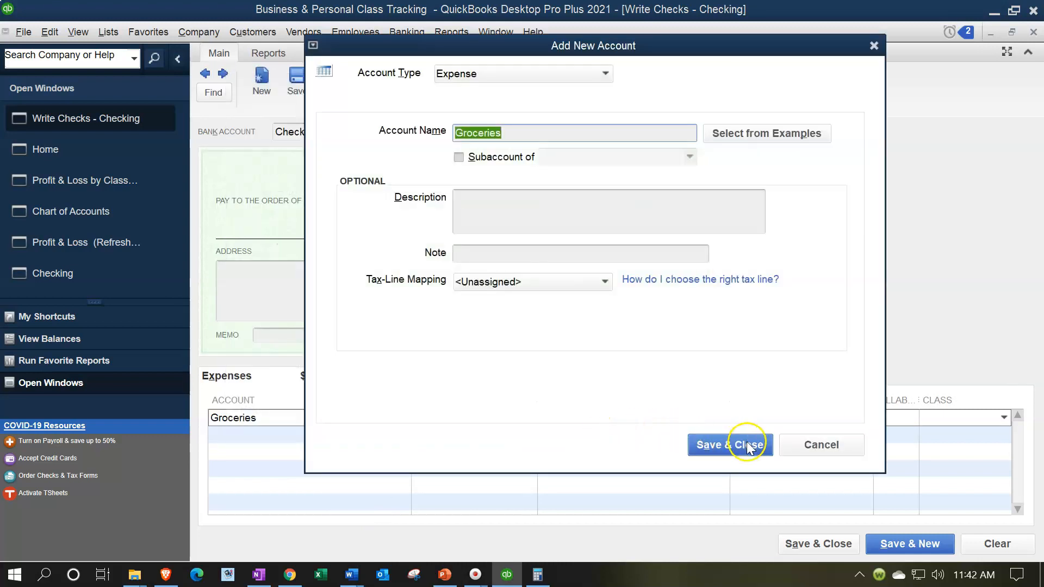
pyautogui.click(743, 441)
# Set the groceries check amount to 267 and assign class P to the Groceries line
pyautogui.click(643, 205)
pyautogui.write('267')
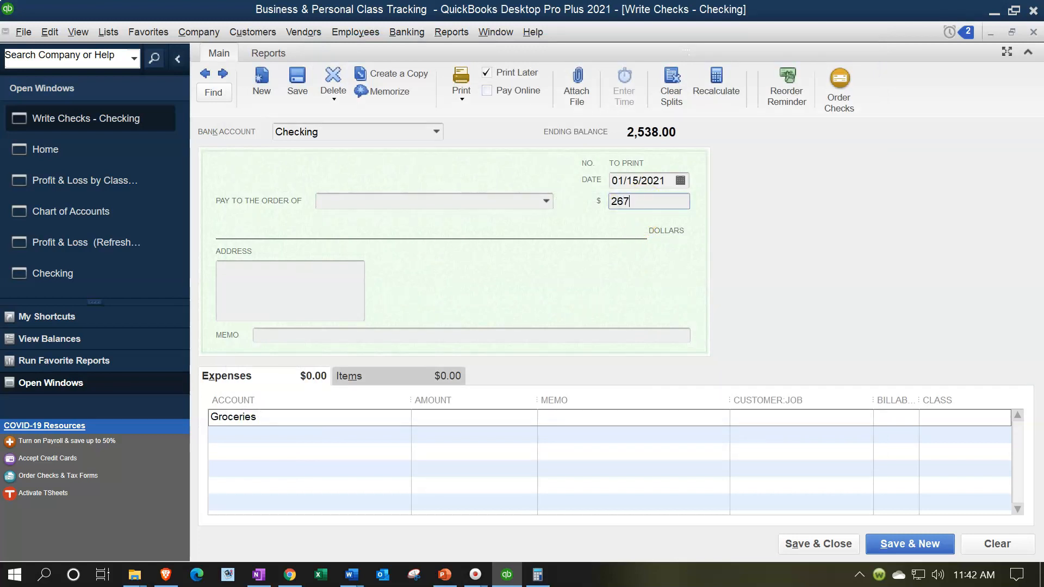
pyautogui.press('Tab')
pyautogui.click(945, 424)
pyautogui.write('P')
pyautogui.press('Tab')
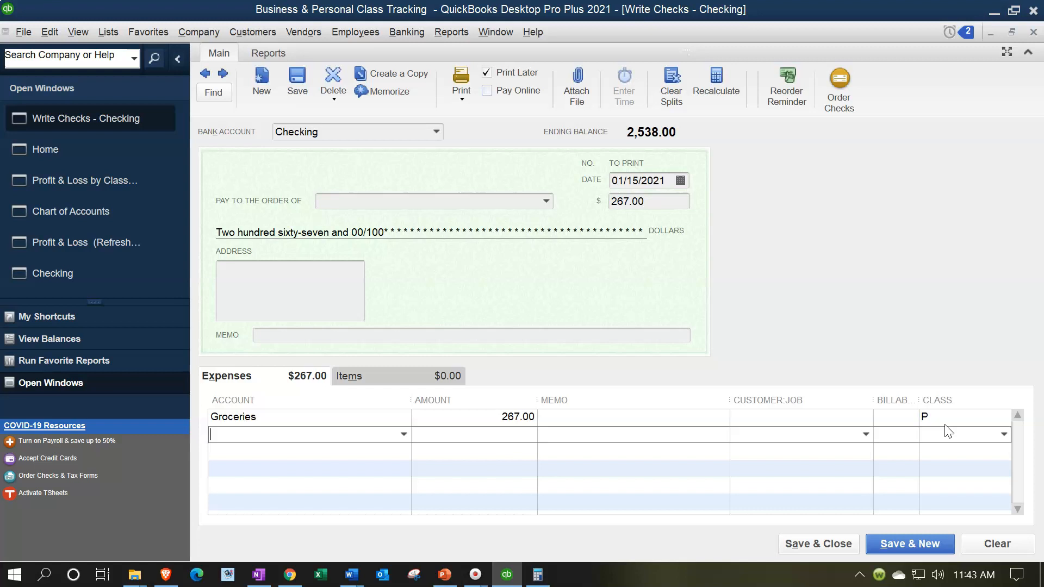
# Save and close the groceries check, accepting the future date, and bring up the Profit & Loss by Class report
pyautogui.click(847, 543)
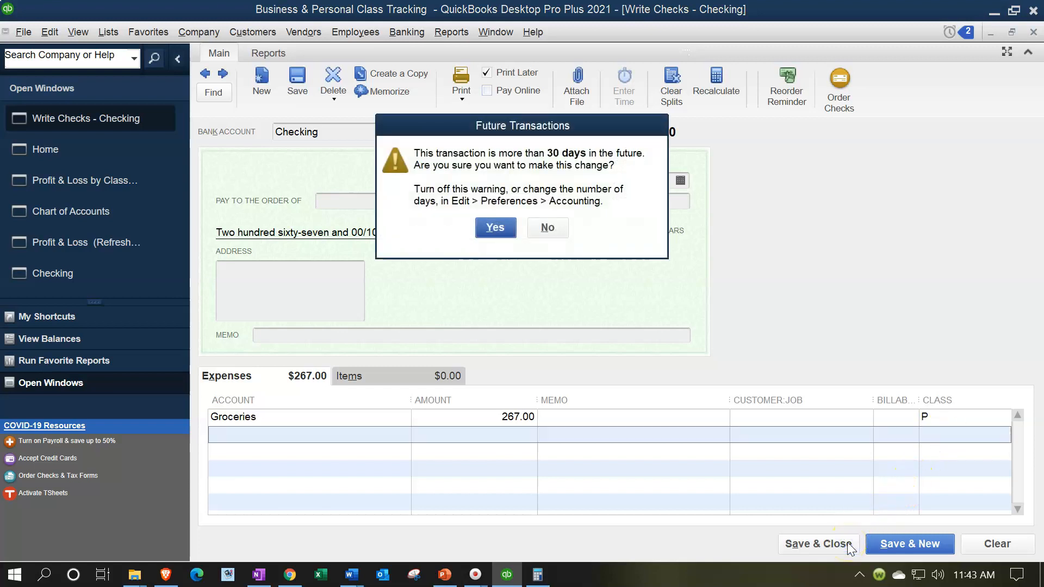
pyautogui.click(511, 227)
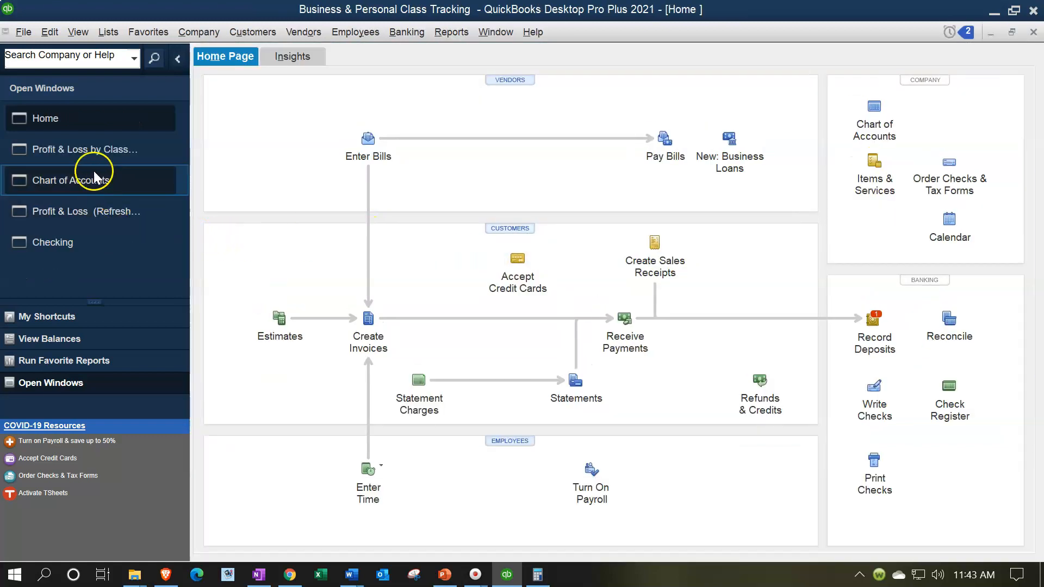
pyautogui.click(86, 148)
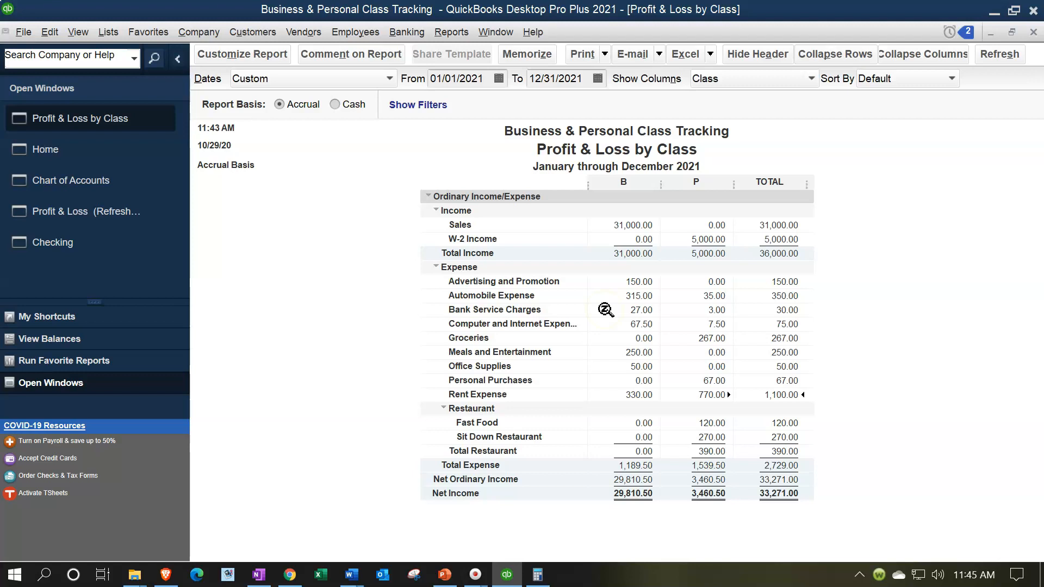
# Start a new check from the home page and choose Automobile Expense as its expense account
pyautogui.click(93, 161)
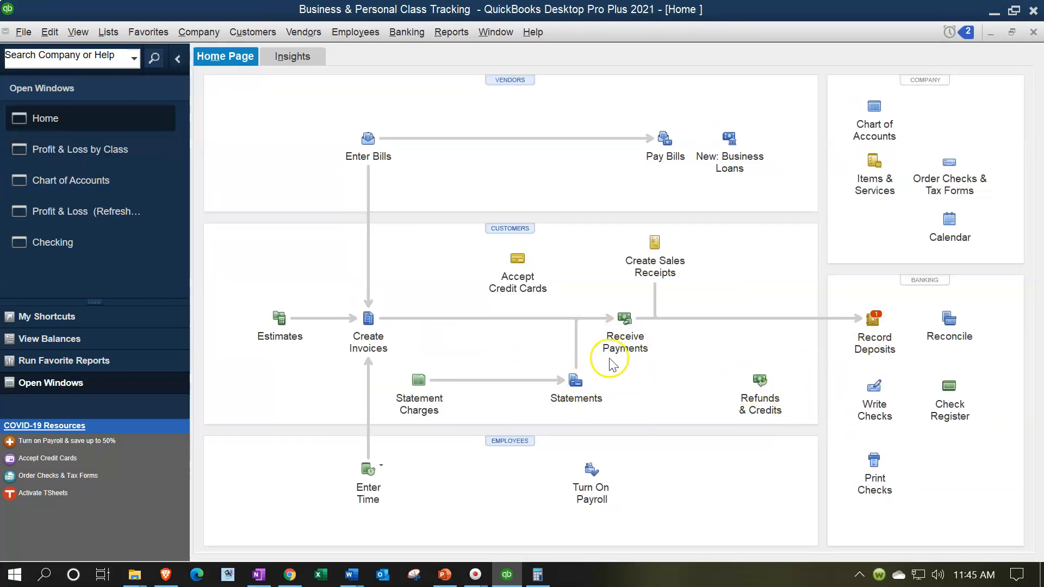
pyautogui.click(871, 394)
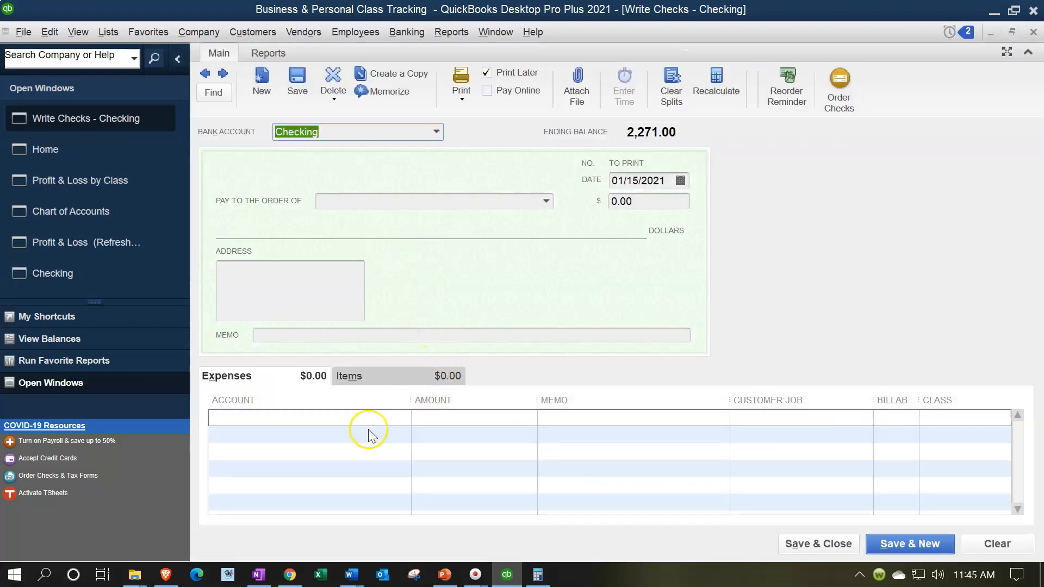
pyautogui.click(368, 434)
pyautogui.click(403, 417)
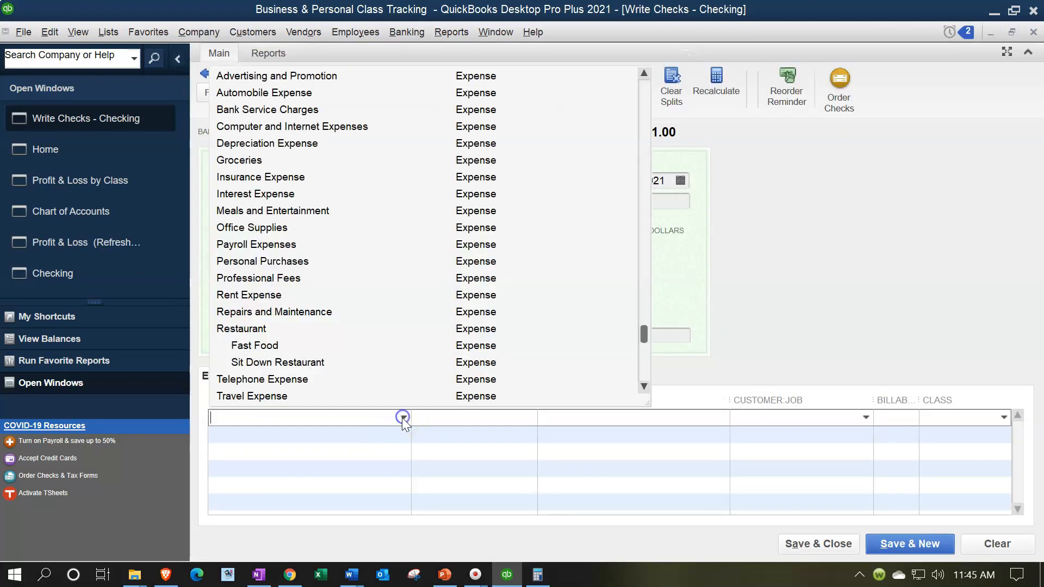
pyautogui.scroll(4, 366, 285)
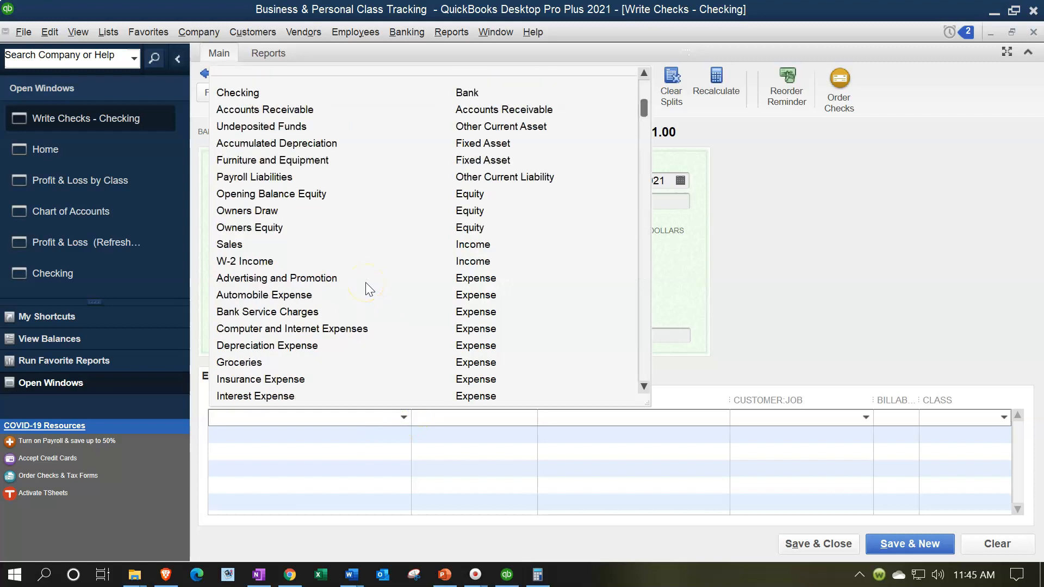
pyautogui.scroll(1, 366, 282)
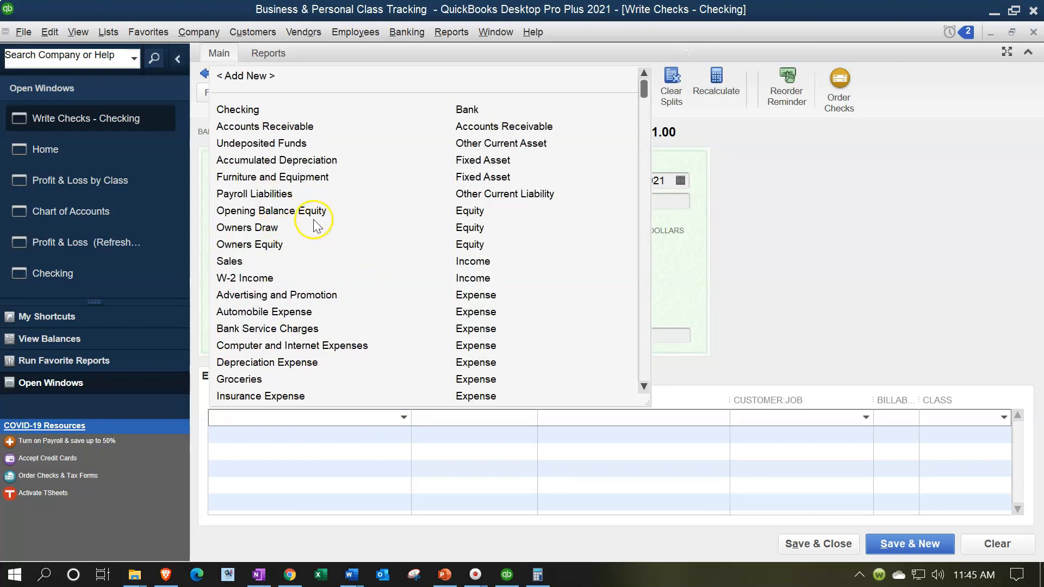
pyautogui.write('Au')
pyautogui.press('Tab')
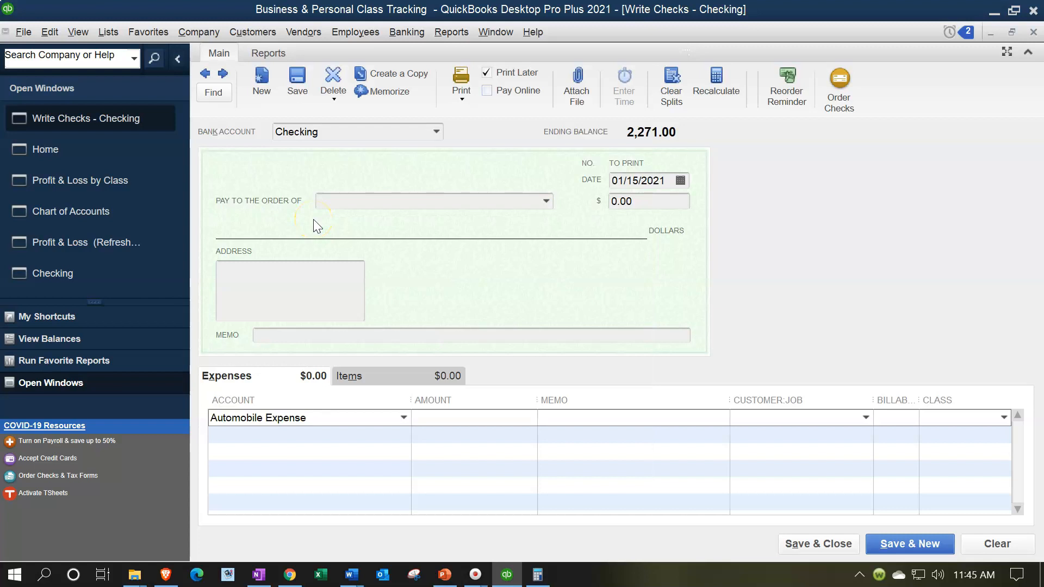
# Enter 1,000 as the check amount and on the Automobile Expense line, clearing the duplicate amount from the line below
pyautogui.click(650, 204)
pyautogui.write('1000')
pyautogui.press('Tab')
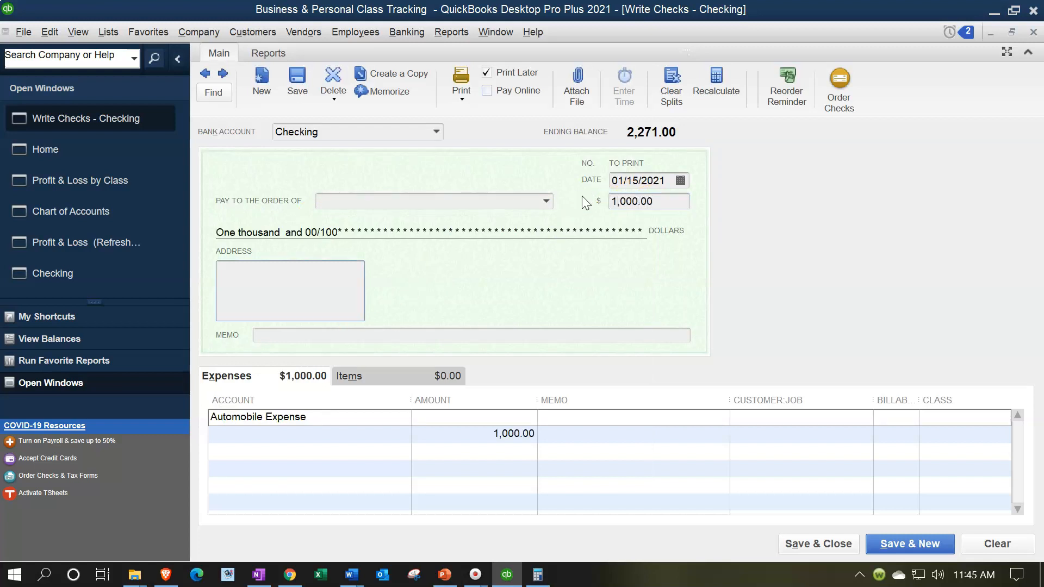
pyautogui.click(515, 415)
pyautogui.write('1000')
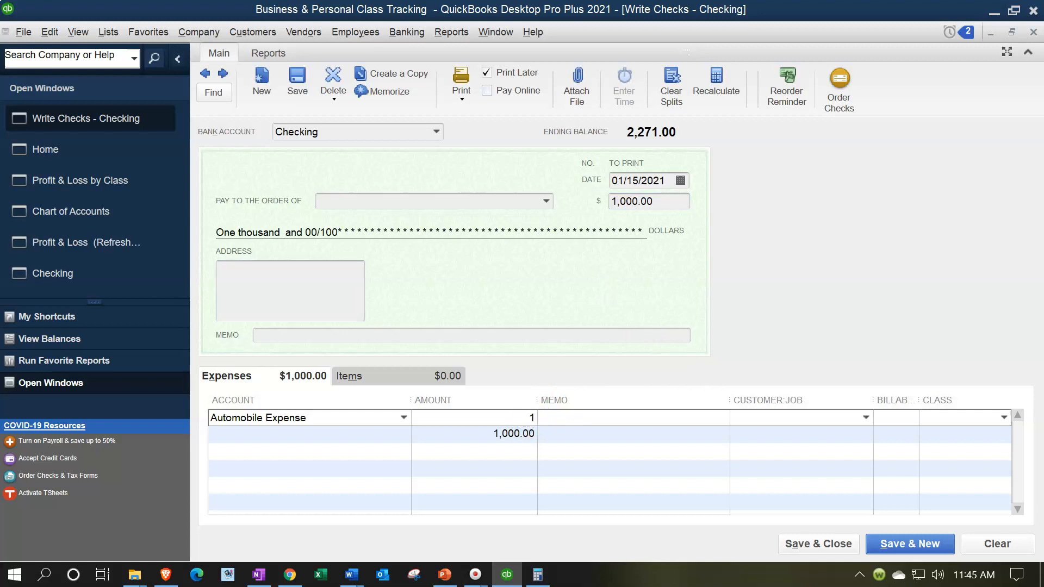
pyautogui.click(480, 435)
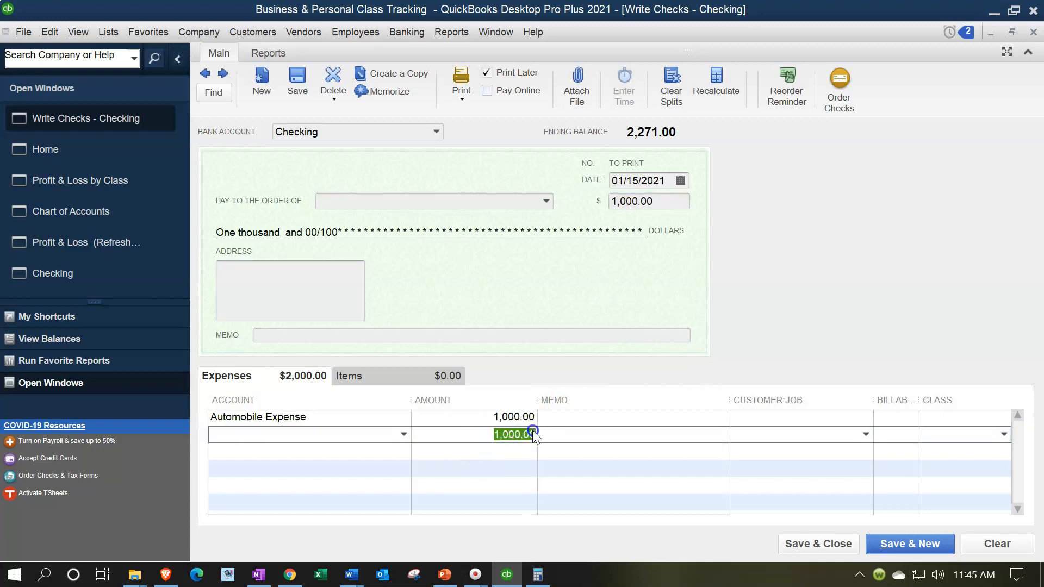
pyautogui.press('Delete')
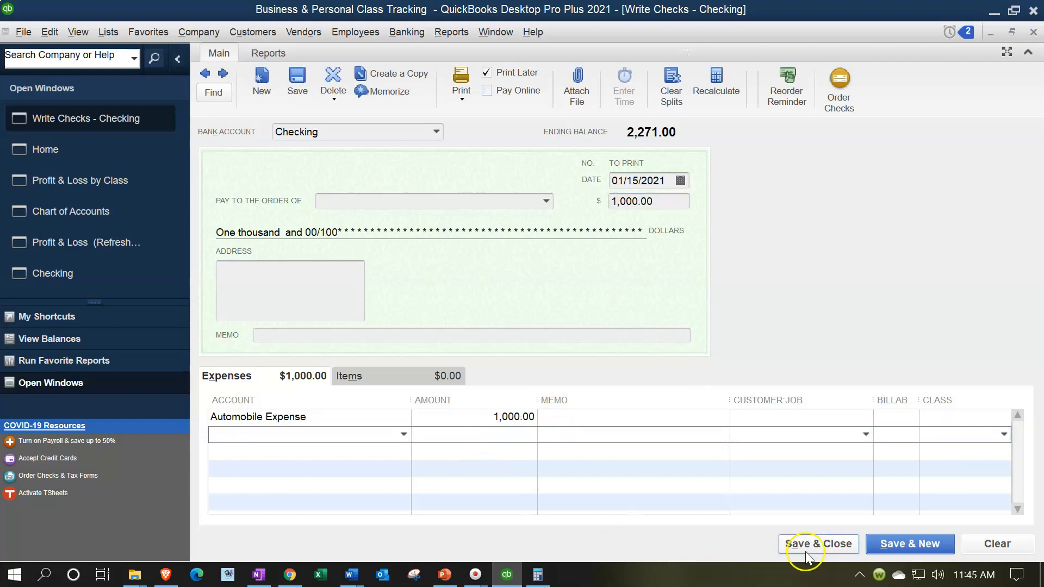
# Save and close the automobile check, accepting the future date and saving it without a class
pyautogui.click(831, 543)
pyautogui.click(496, 229)
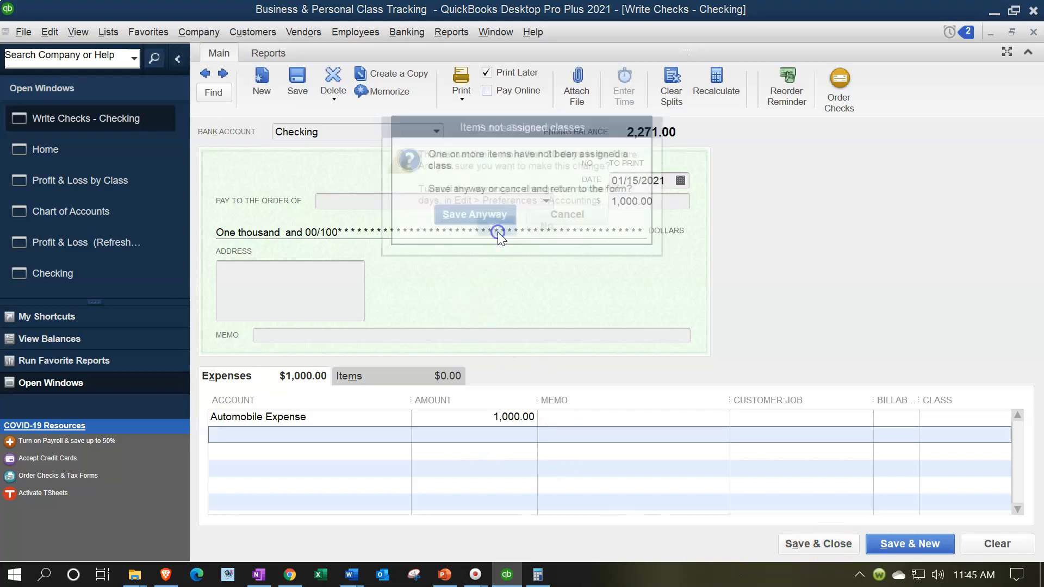
pyautogui.click(478, 214)
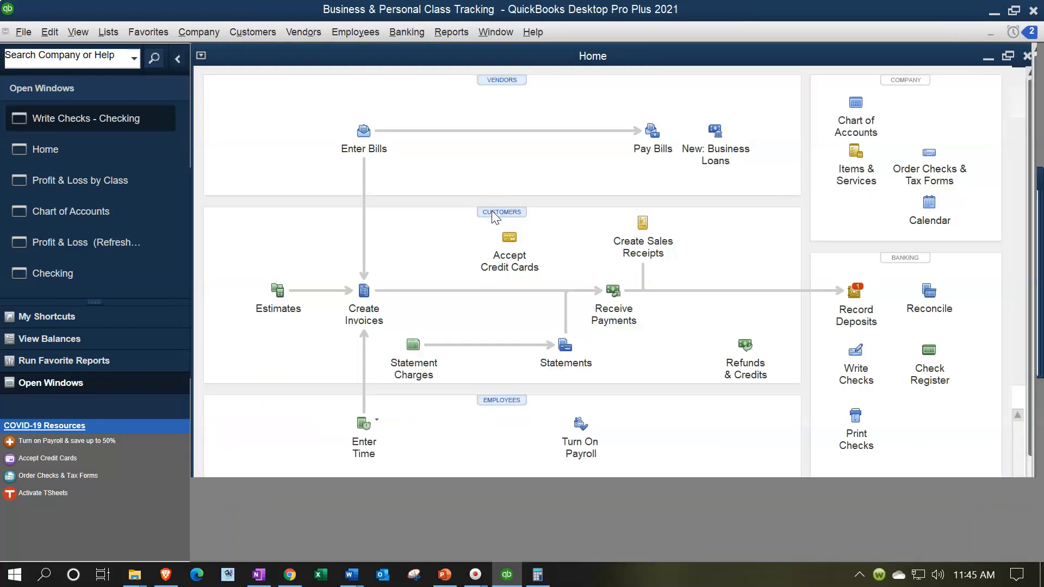
# Bring up the Profit & Loss by Class report and examine the unclassified Automobile Expense amount
pyautogui.click(103, 156)
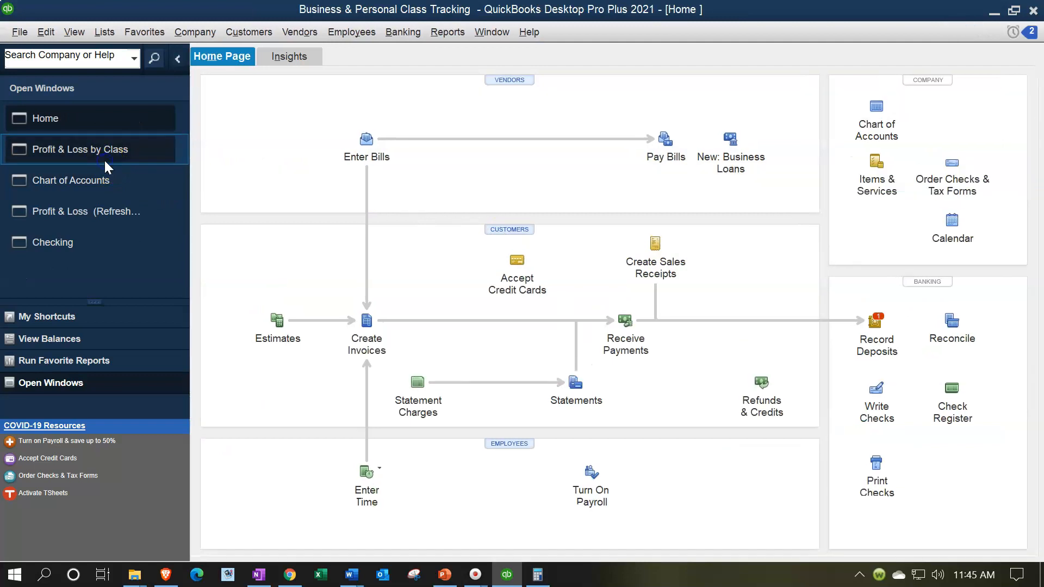
pyautogui.click(749, 295)
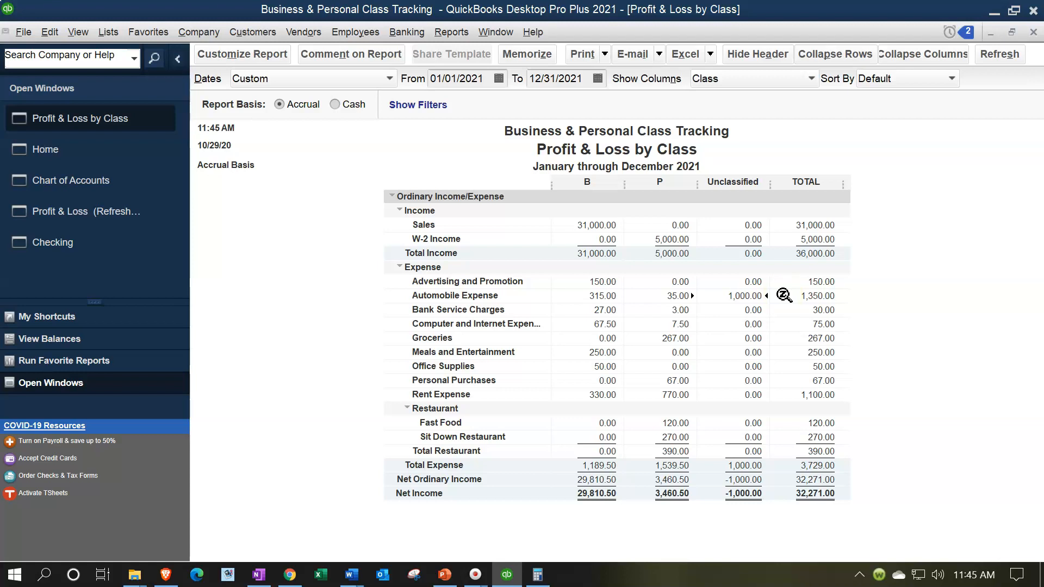
pyautogui.doubleClick(750, 295)
# Start a general journal entry dated 01/31/2021, dismissing the notice about assigning entry numbers
pyautogui.click(192, 31)
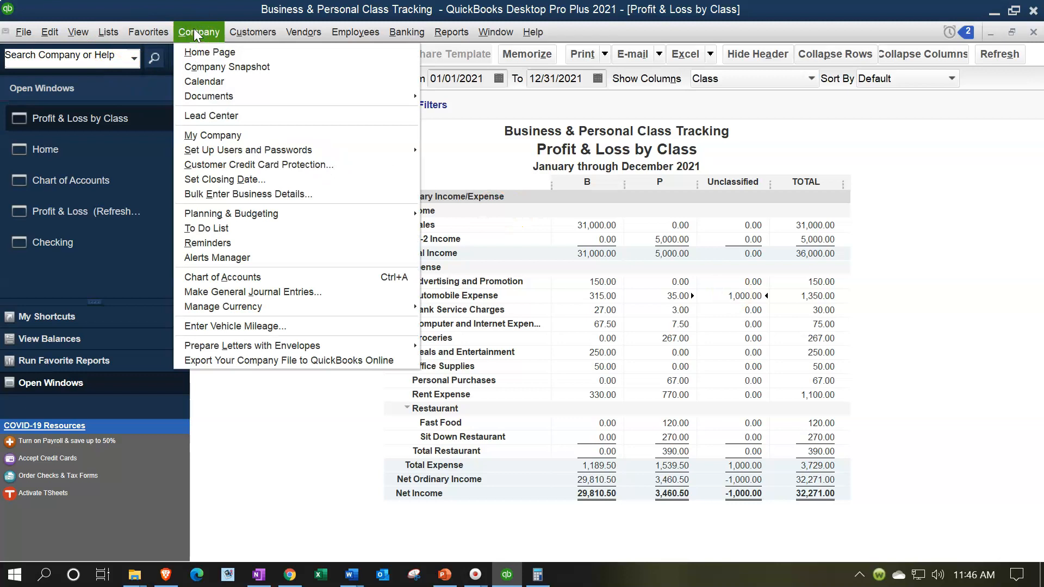
pyautogui.click(263, 294)
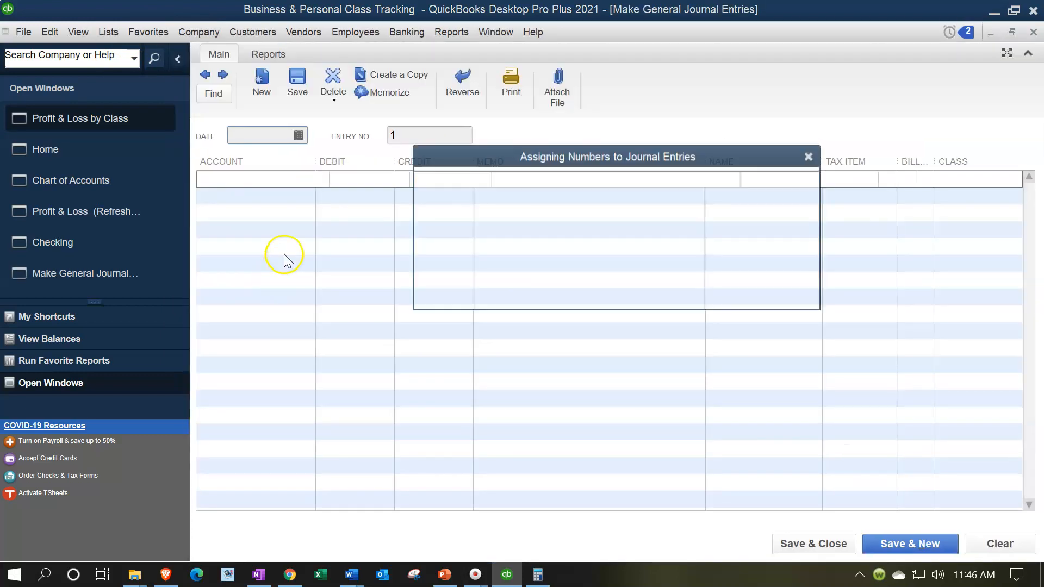
pyautogui.click(808, 156)
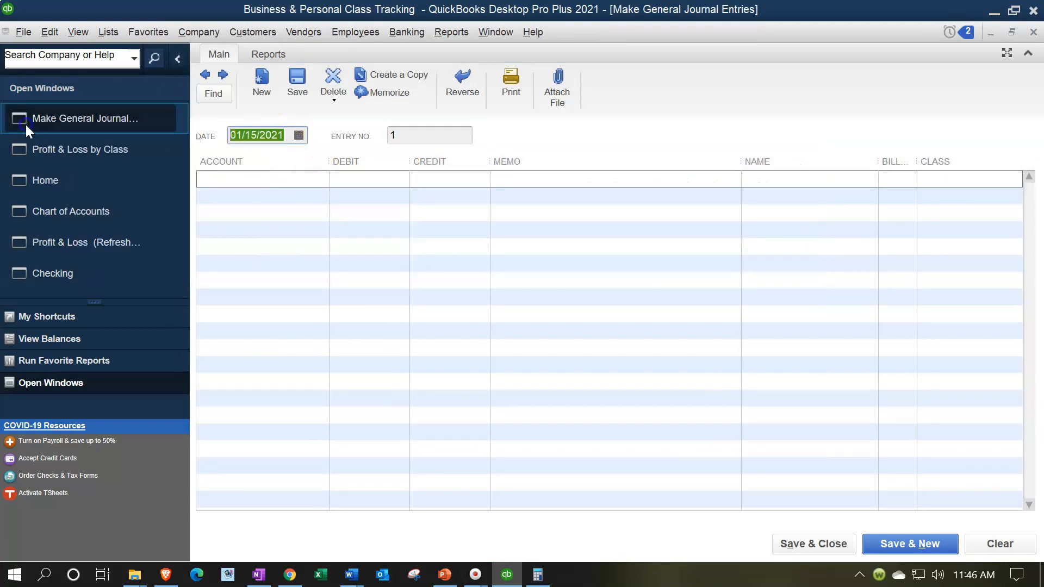
pyautogui.write('013121')
pyautogui.press('Tab')
pyautogui.press('Tab')
# Credit Automobile Expense 1,000 on the first journal line, leaving its class blank
pyautogui.write('Au')
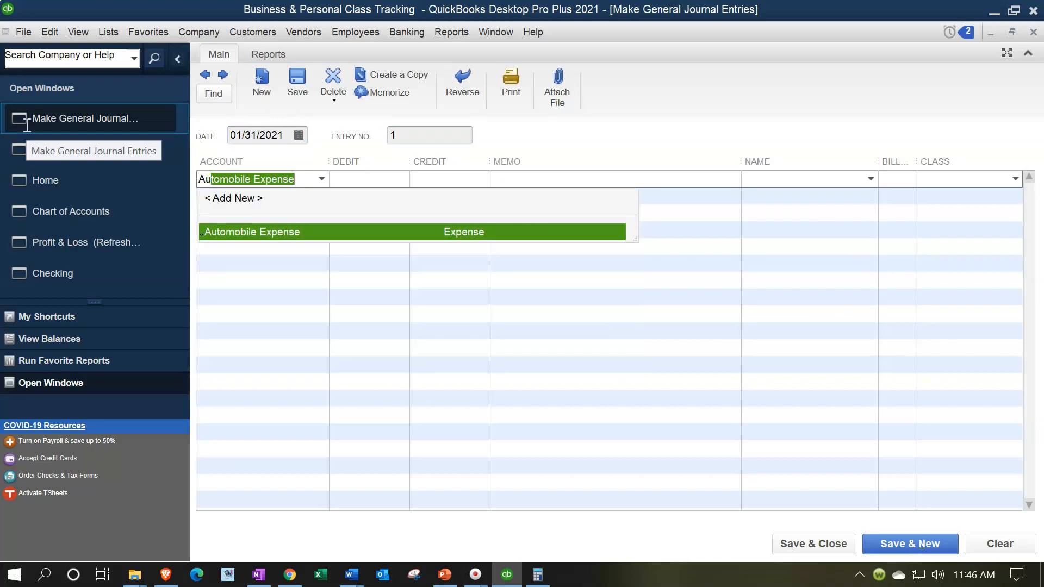
pyautogui.press('Tab')
pyautogui.press('Tab')
pyautogui.write('10000')
pyautogui.press('Tab')
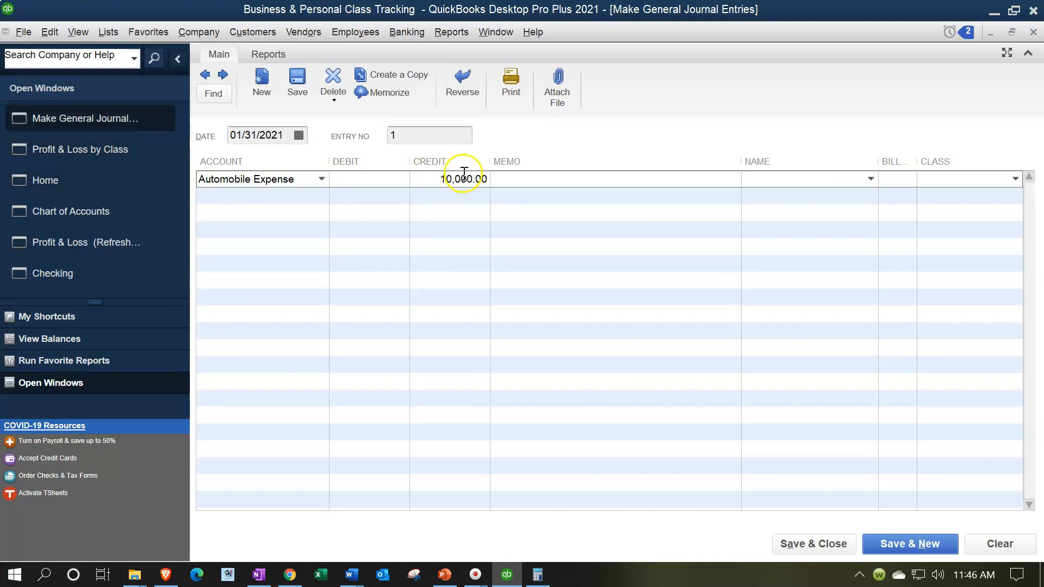
pyautogui.moveTo(442, 180); pyautogui.dragTo(547, 168)
pyautogui.write('1000')
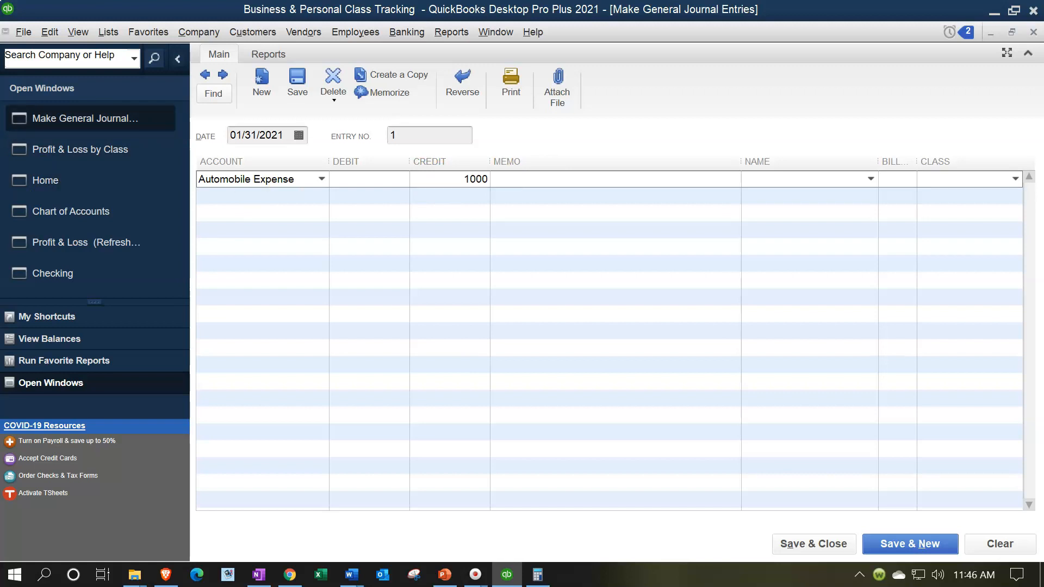
pyautogui.press('Tab')
pyautogui.press('Tab')
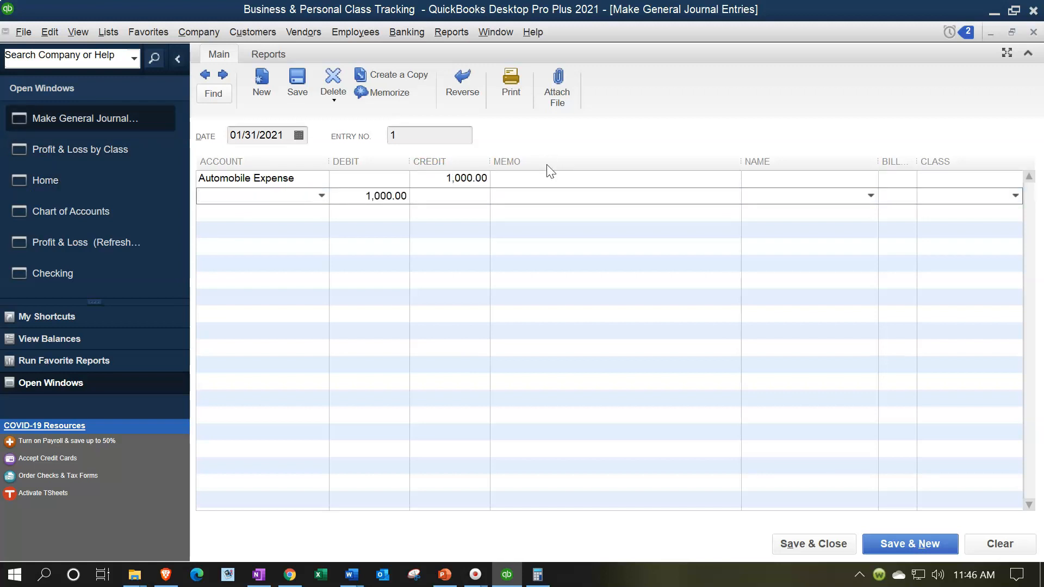
# Debit Automobile Expense 900 on the second journal line and assign it class B
pyautogui.write('Automobile Expense')
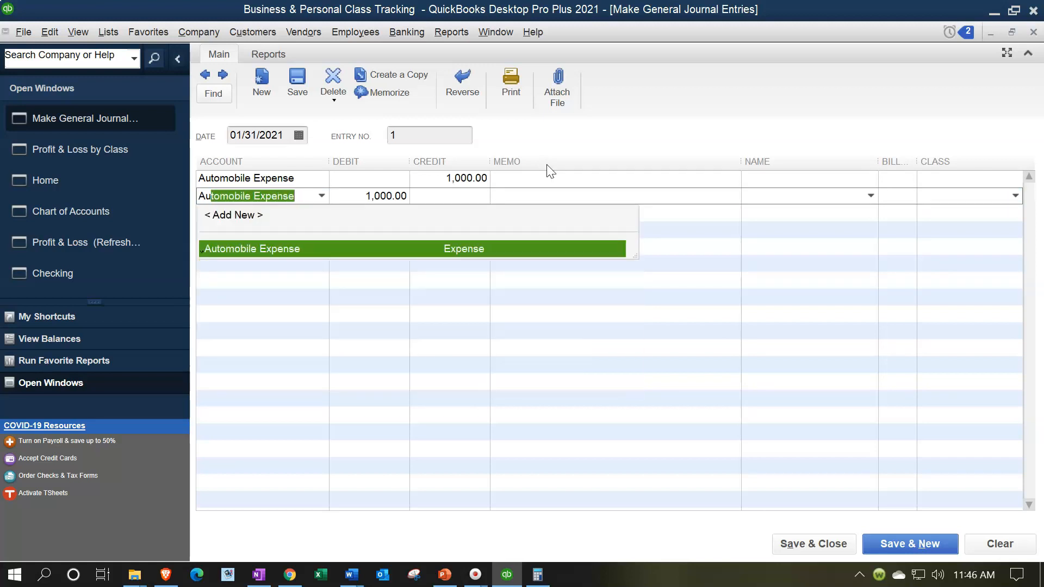
pyautogui.press('Tab')
pyautogui.write('900')
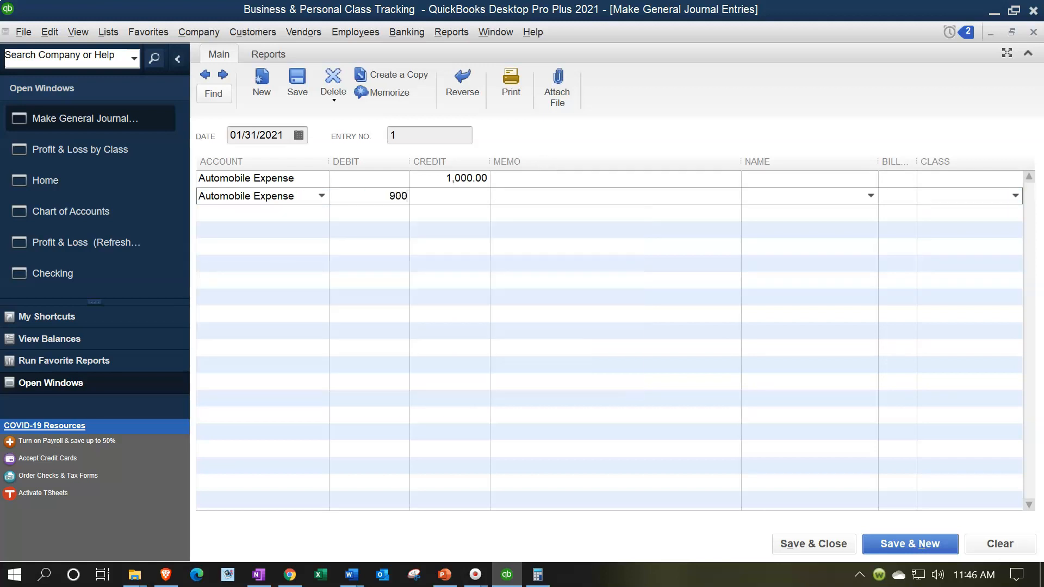
pyautogui.press('Tab')
pyautogui.press('Tab')
pyautogui.write('B')
pyautogui.press('Tab')
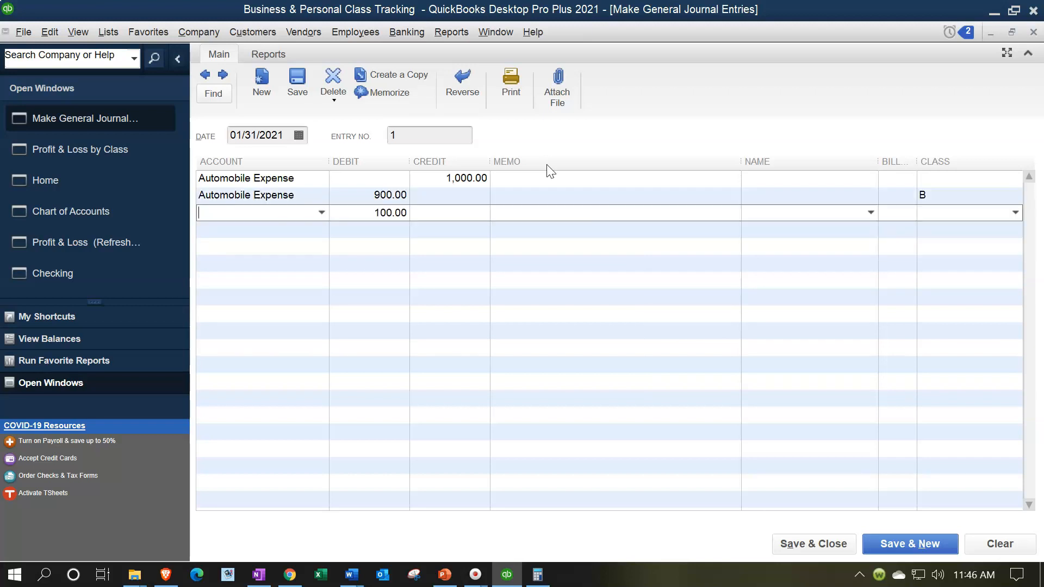
# Add a third journal line debiting the remaining 100 to Automobile Expense with class P
pyautogui.write('Au')
pyautogui.press('Tab')
pyautogui.press('Tab')
pyautogui.press('Tab')
pyautogui.press('Tab')
pyautogui.press('Tab')
pyautogui.write('P')
pyautogui.press('Tab')
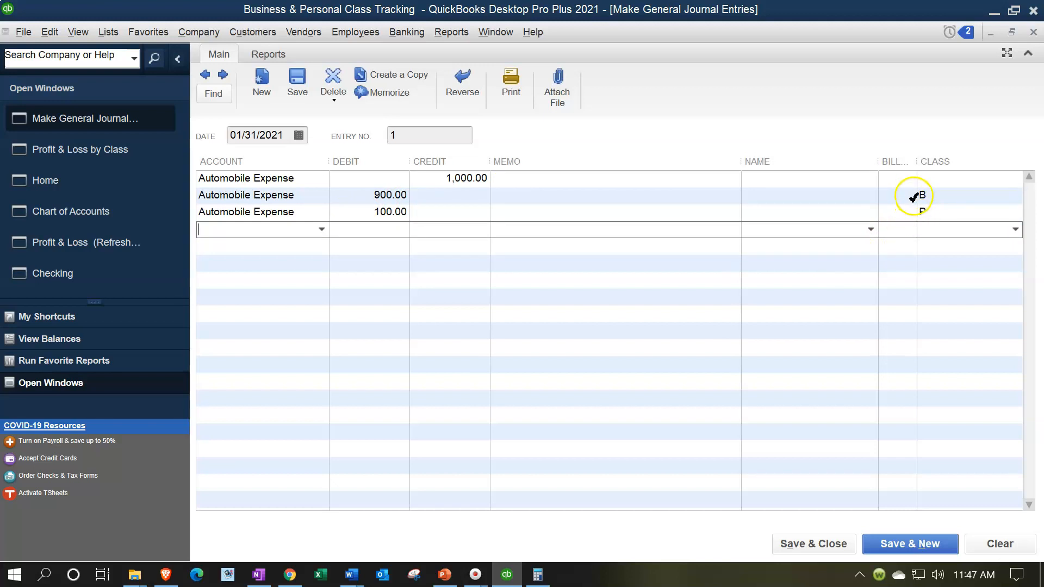
# Save and close the journal entry, accepting the future date
pyautogui.click(810, 544)
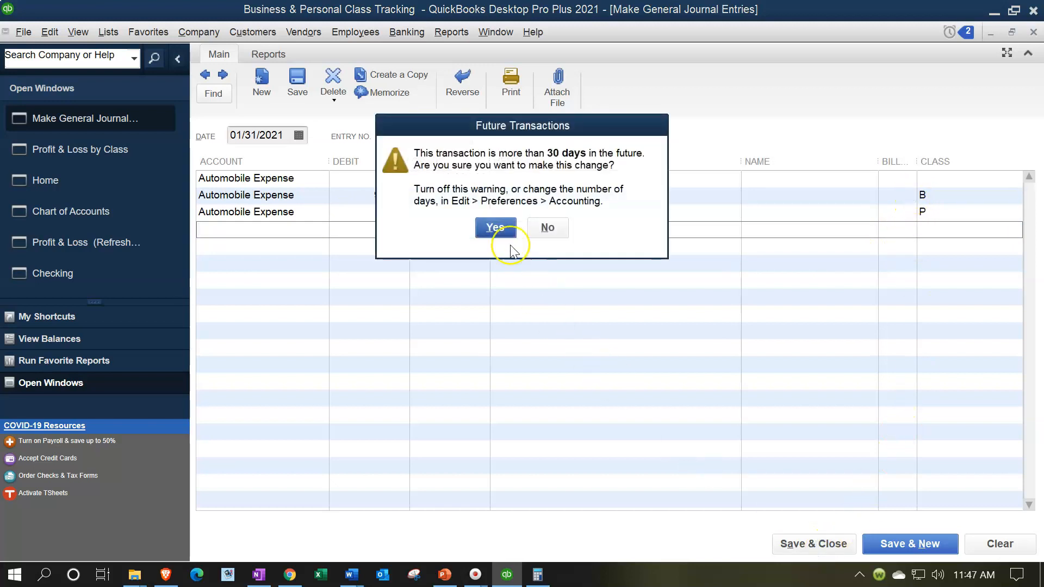
pyautogui.click(492, 224)
pyautogui.click(489, 220)
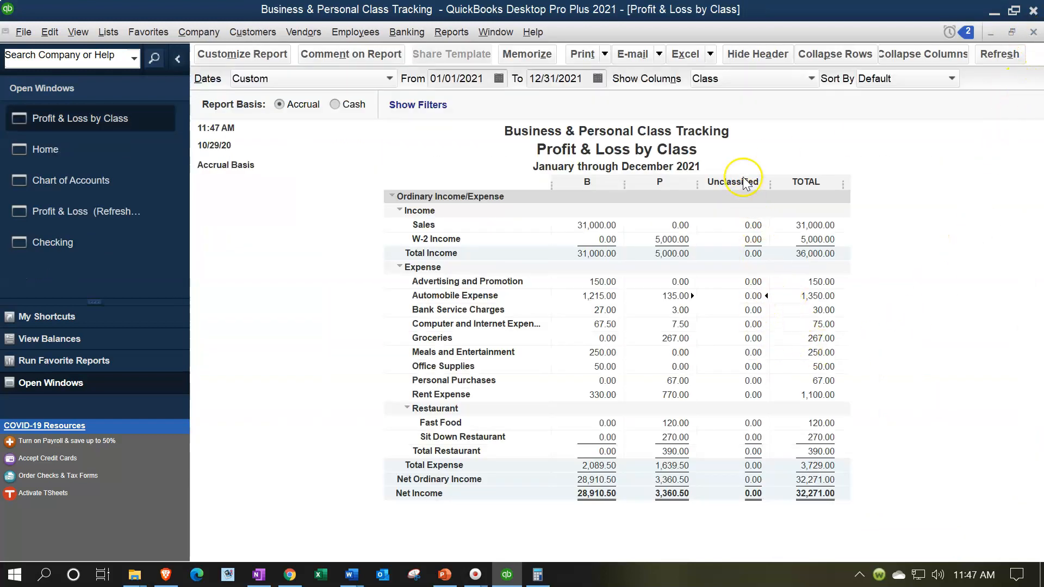
# Review the transactions behind the unclassified Automobile Expense amount, then return to the Profit & Loss by Class report
pyautogui.doubleClick(752, 296)
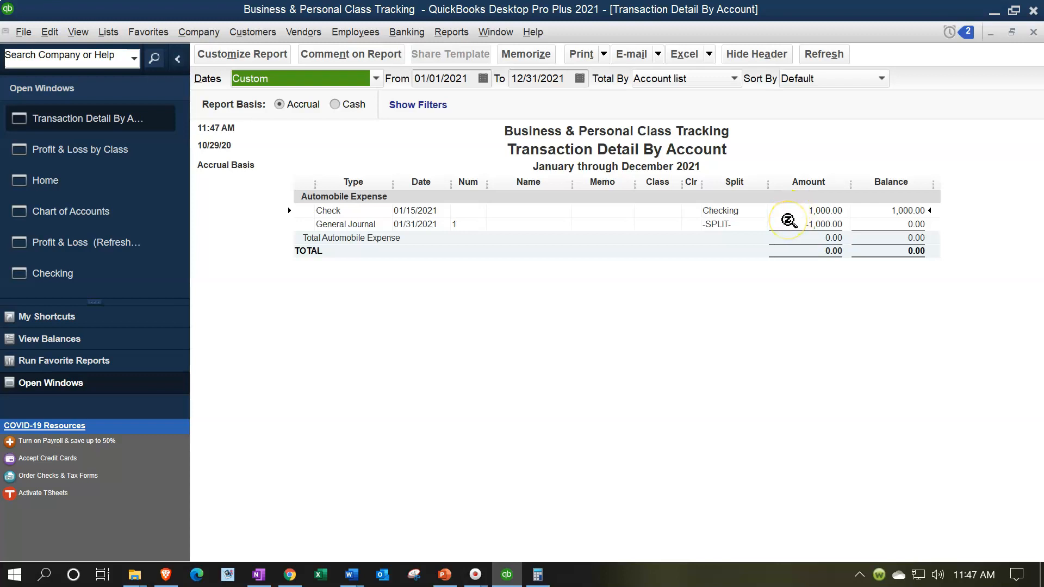
pyautogui.click(1033, 34)
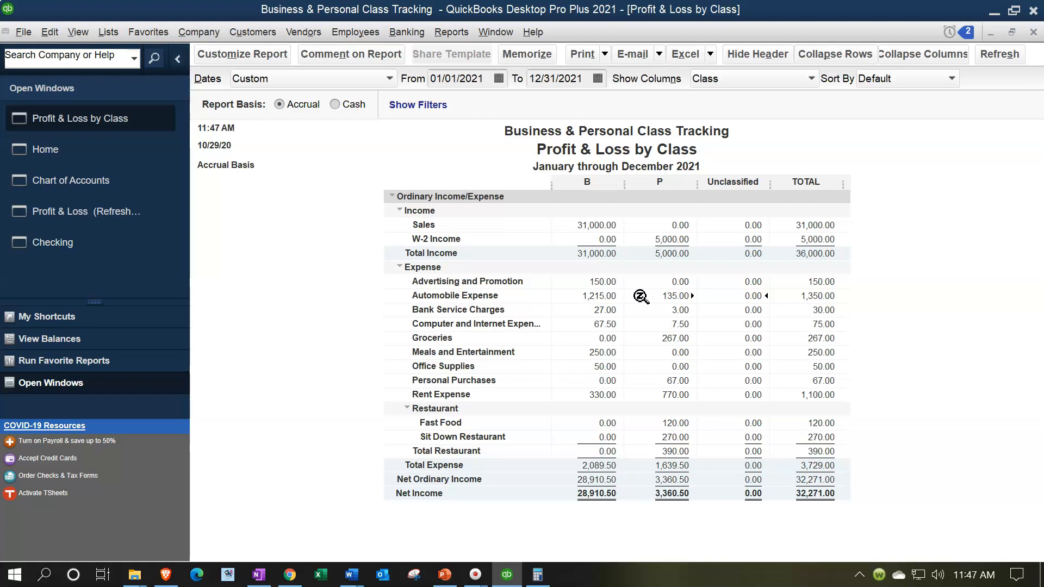
pyautogui.click(697, 325)
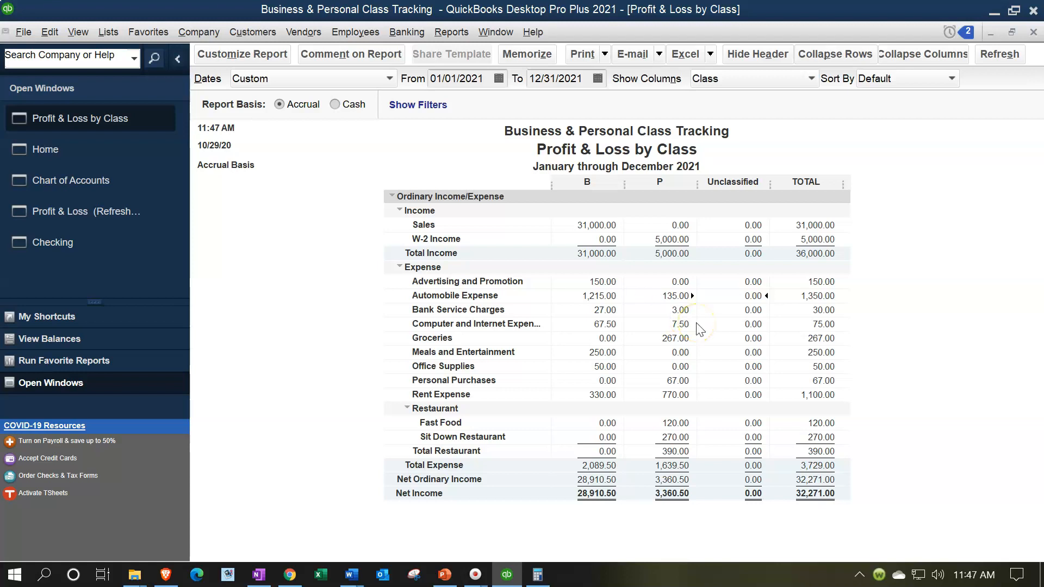